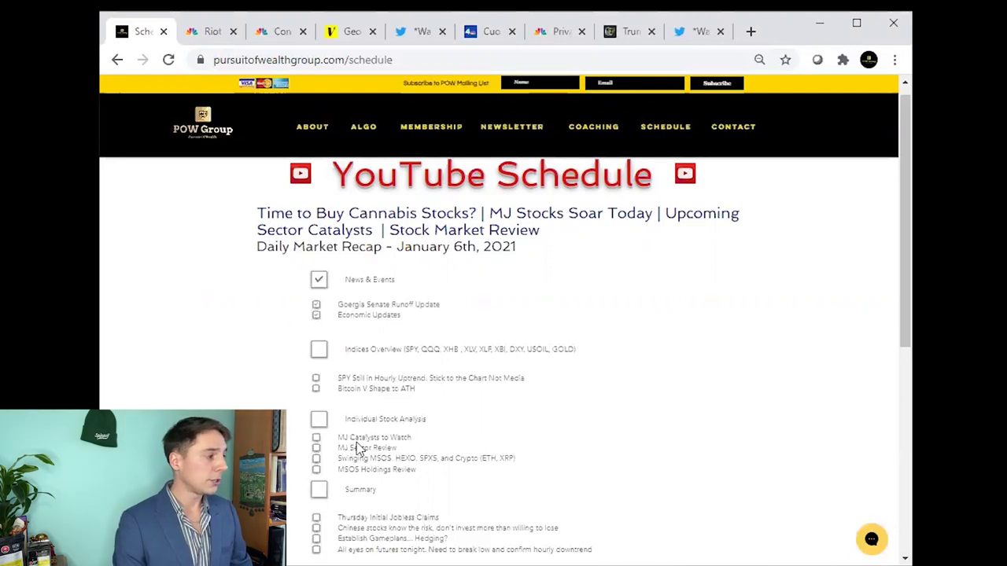
Scroll the January 6th schedule checklist, then switch to the CNBC Capitol riot article.
scroll(358, 448, down, 1)
scroll(330, 415, up, 1)
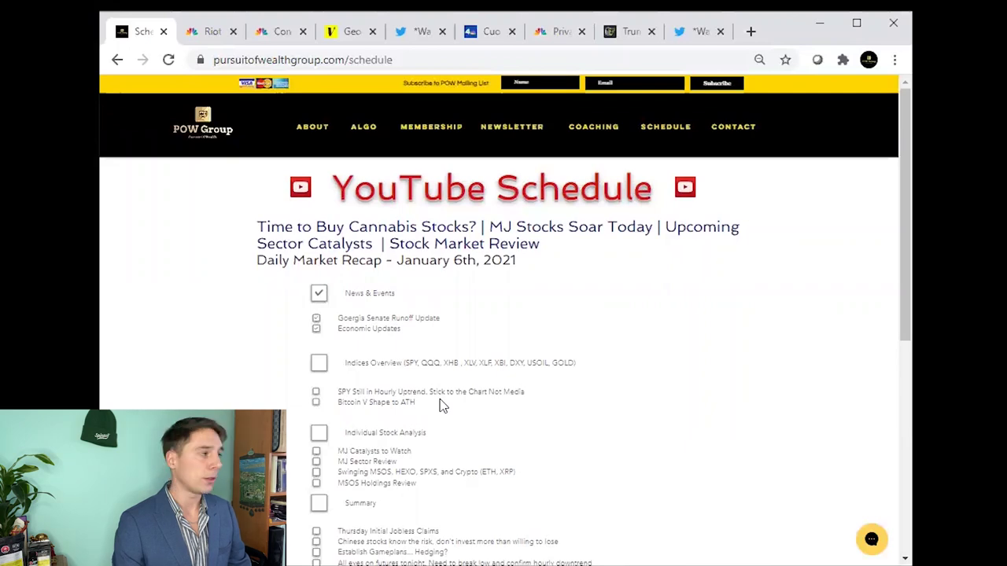
click(210, 30)
Scroll through the headline and video area of CNBC's 'Rioters storm Capitol' article.
scroll(550, 314, down, 1)
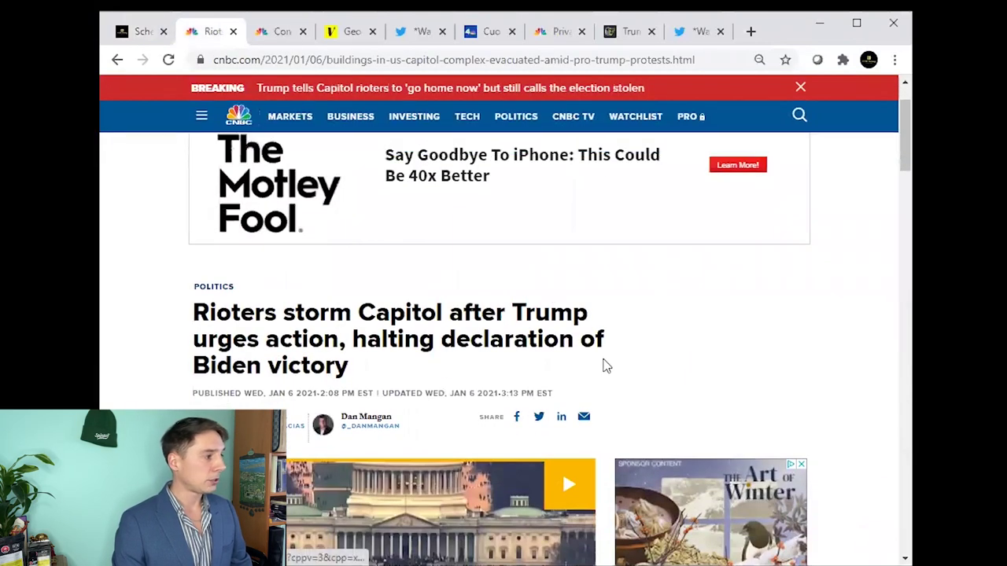
scroll(603, 364, down, 2)
scroll(603, 364, up, 2)
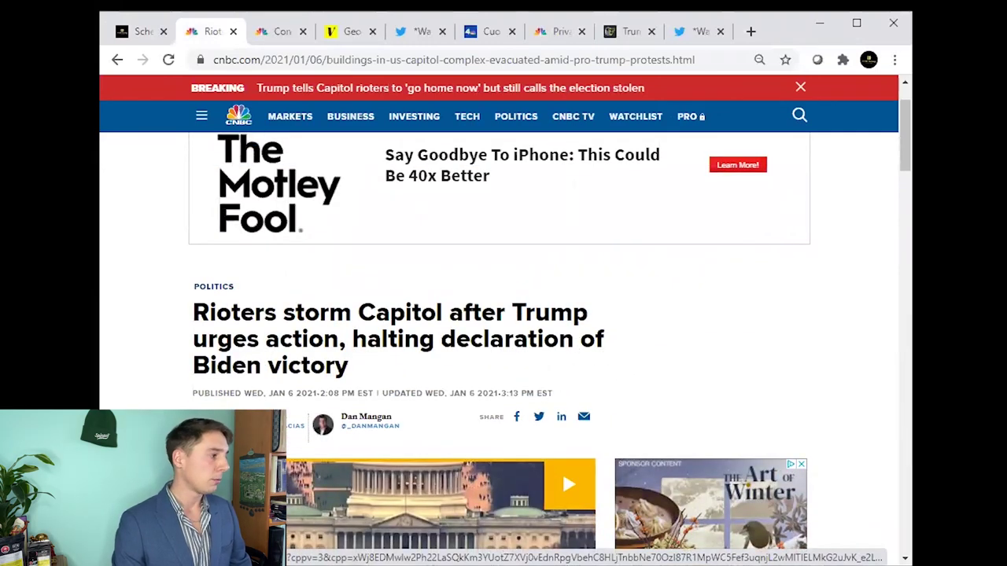
scroll(354, 352, down, 3)
scroll(353, 351, up, 3)
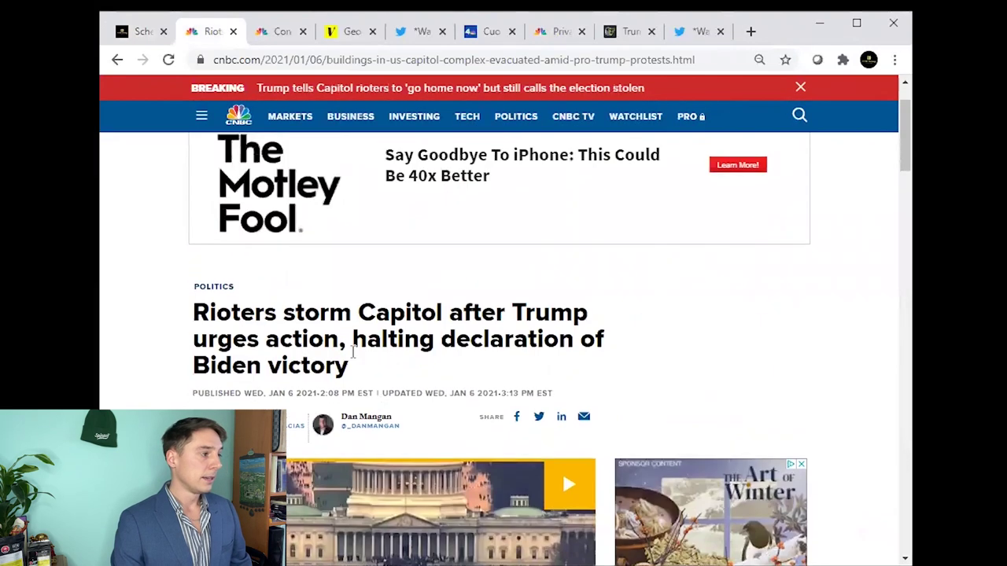
scroll(362, 362, up, 1)
scroll(397, 384, down, 1)
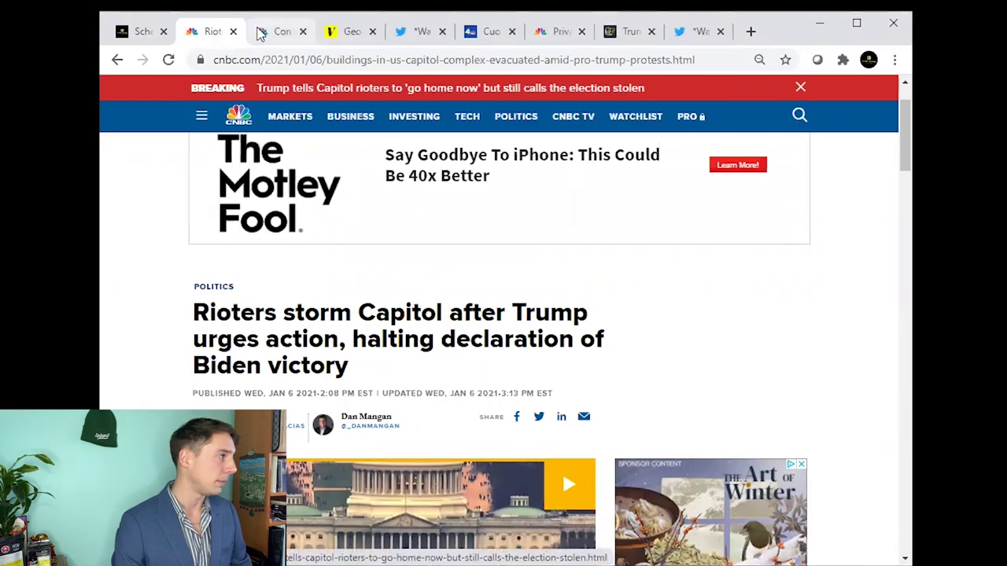
Read the Congress certification article, then bring up Vox's Ossoff-beats-Perdue story.
click(277, 32)
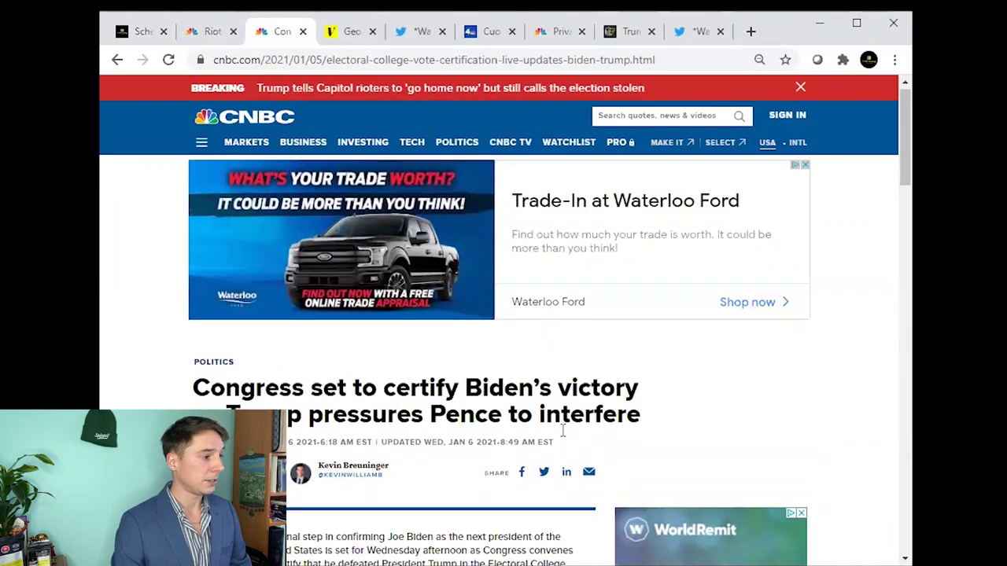
scroll(417, 262, down, 2)
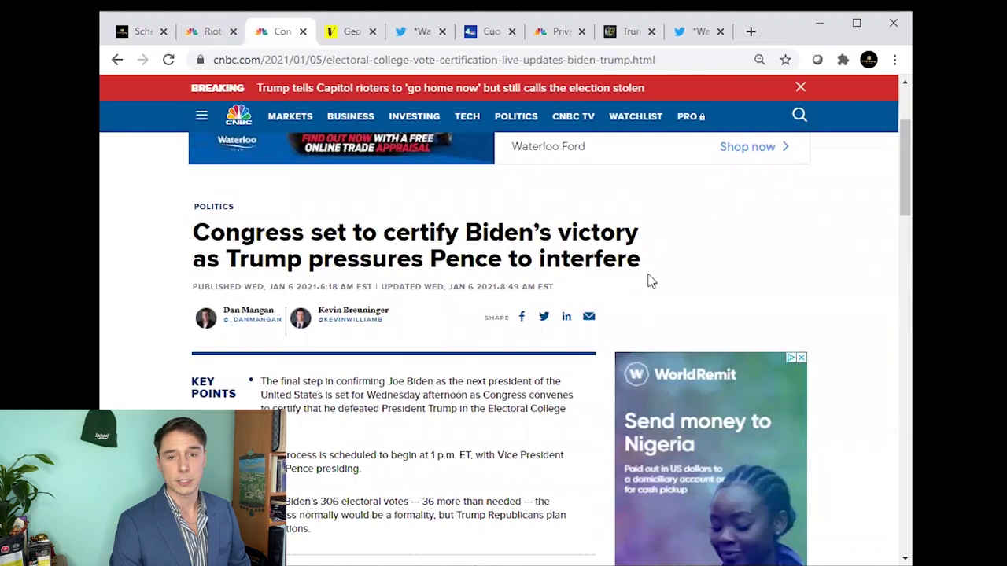
scroll(645, 285, up, 2)
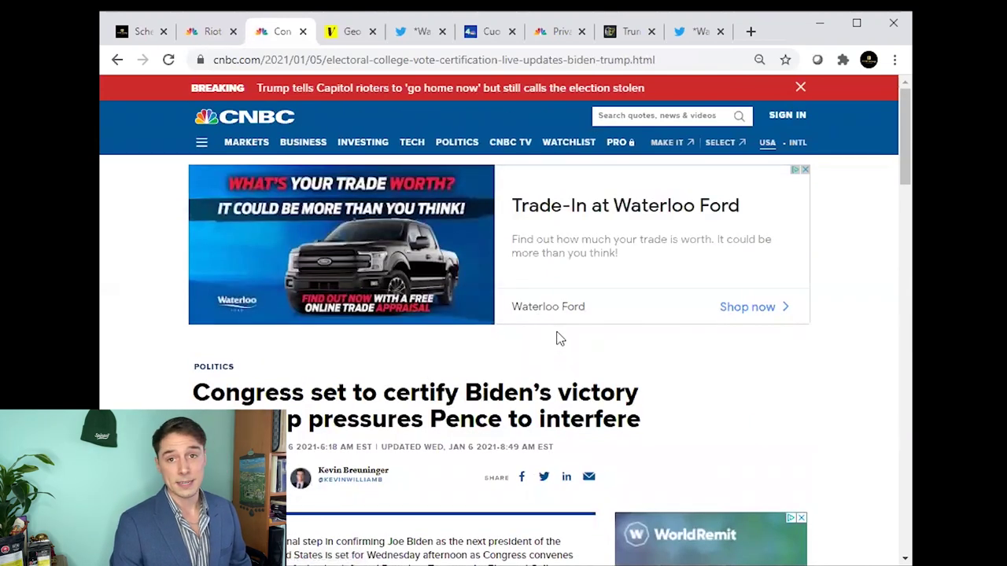
click(337, 36)
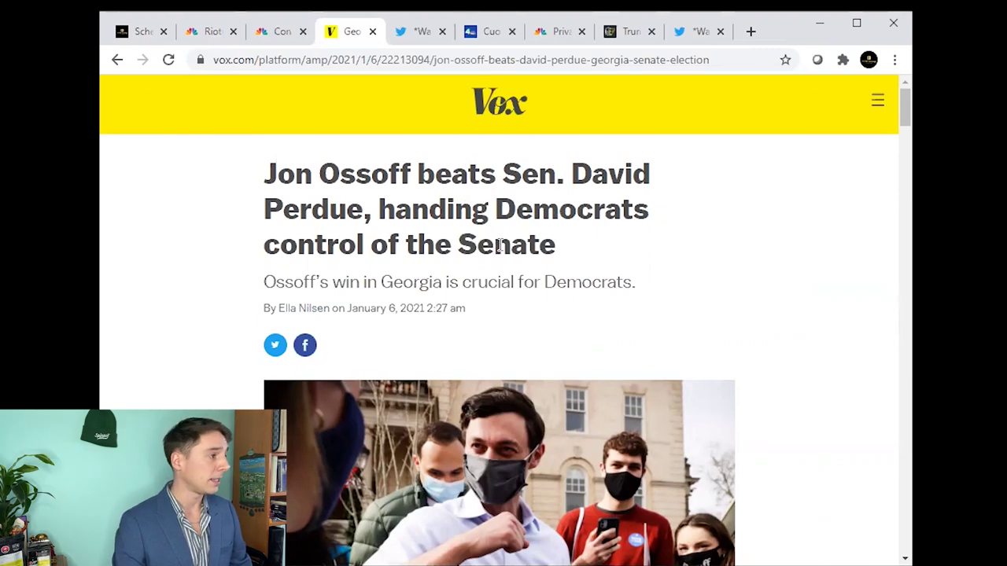
View the Deltaone tweet on Ossoff's runoff win, then NBC New York's Cuomo legalization article.
scroll(498, 246, down, 1)
scroll(512, 259, up, 1)
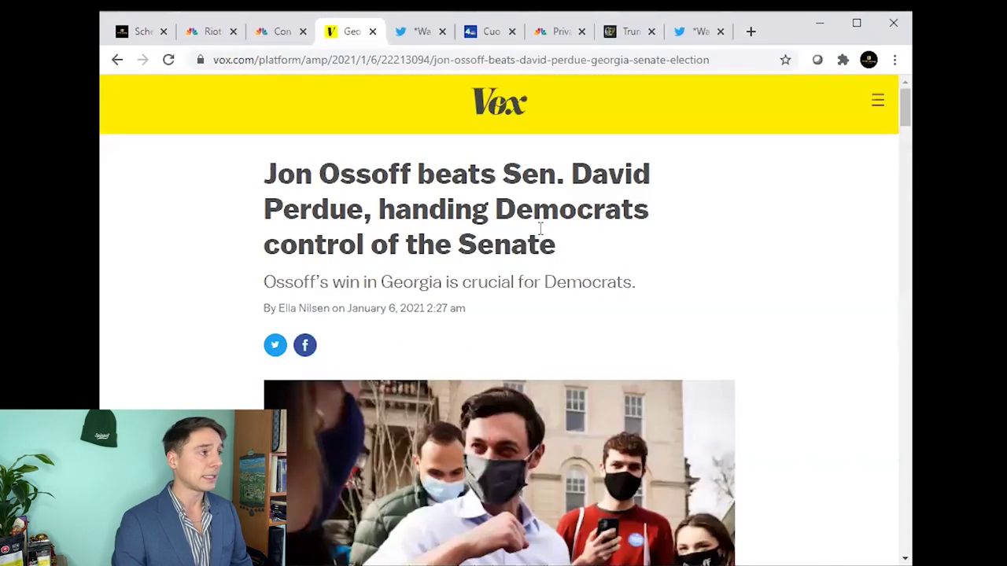
click(416, 33)
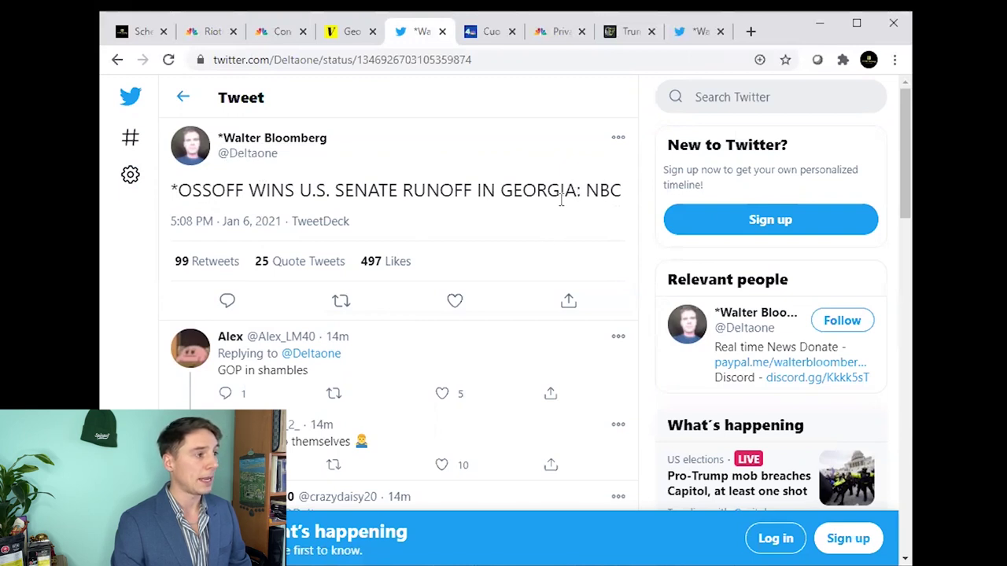
click(490, 36)
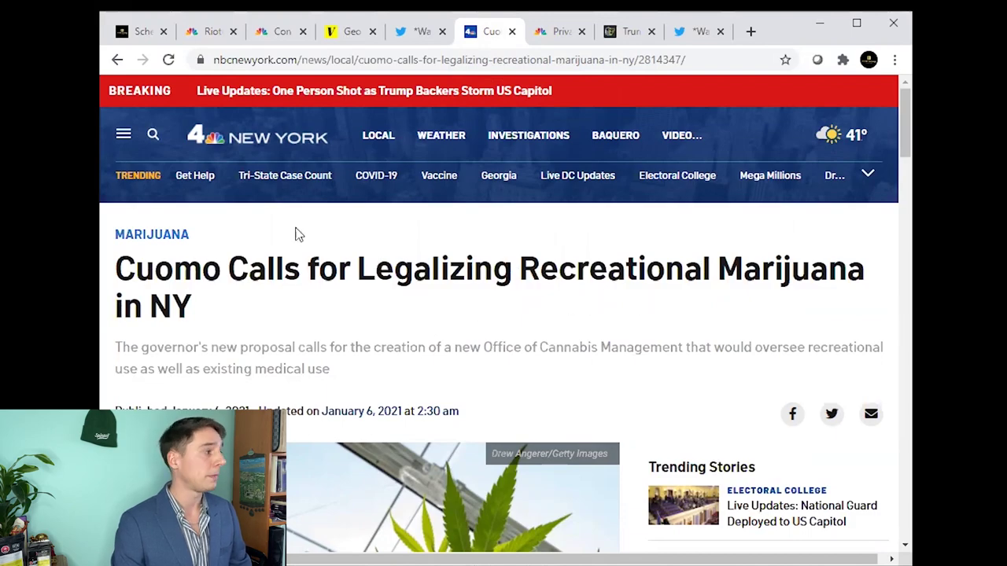
Scroll through the NBC article on Cuomo legalizing recreational marijuana.
scroll(271, 266, down, 15)
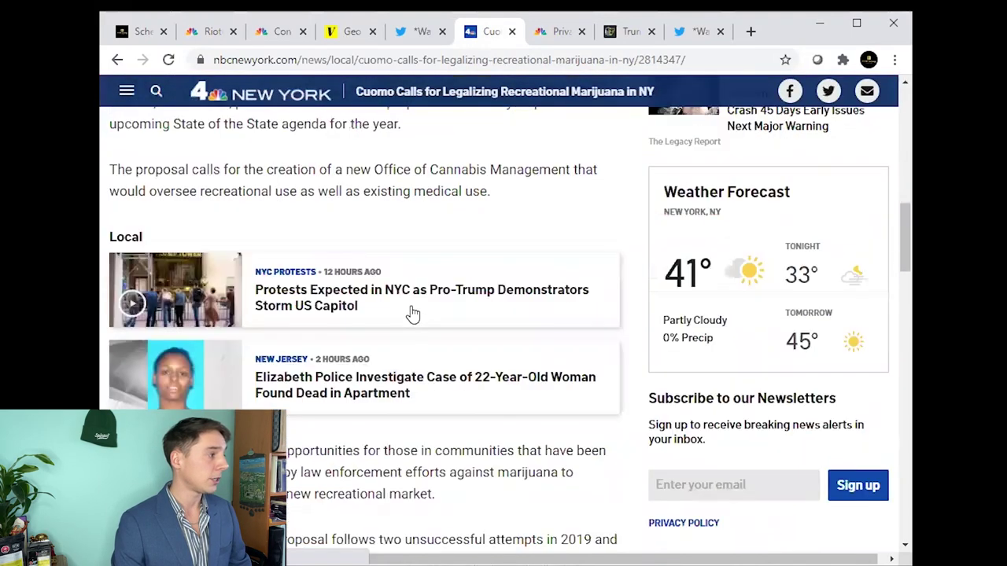
scroll(365, 283, down, 5)
scroll(360, 281, up, 10)
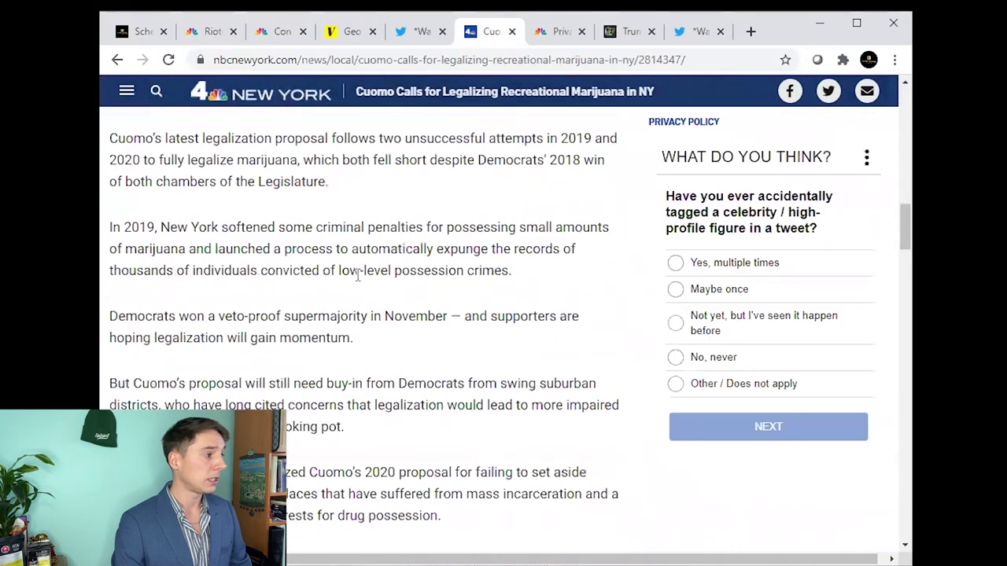
scroll(367, 286, up, 10)
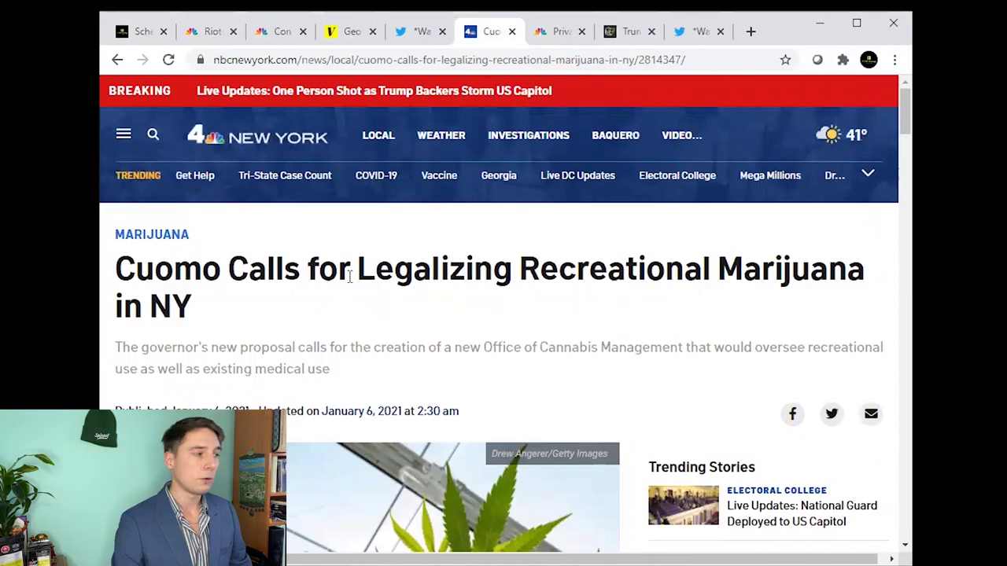
scroll(497, 319, down, 8)
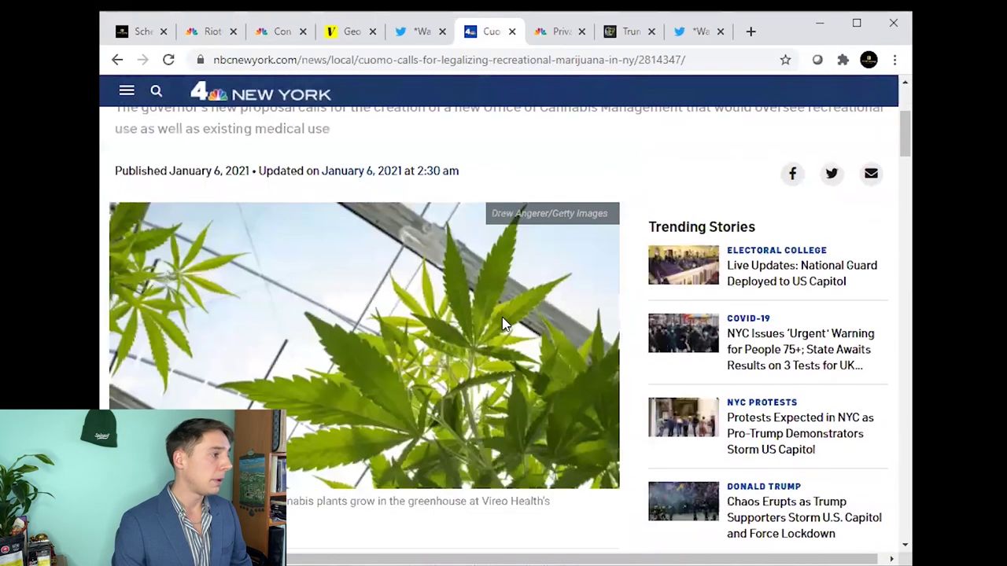
scroll(519, 314, up, 6)
scroll(527, 317, up, 2)
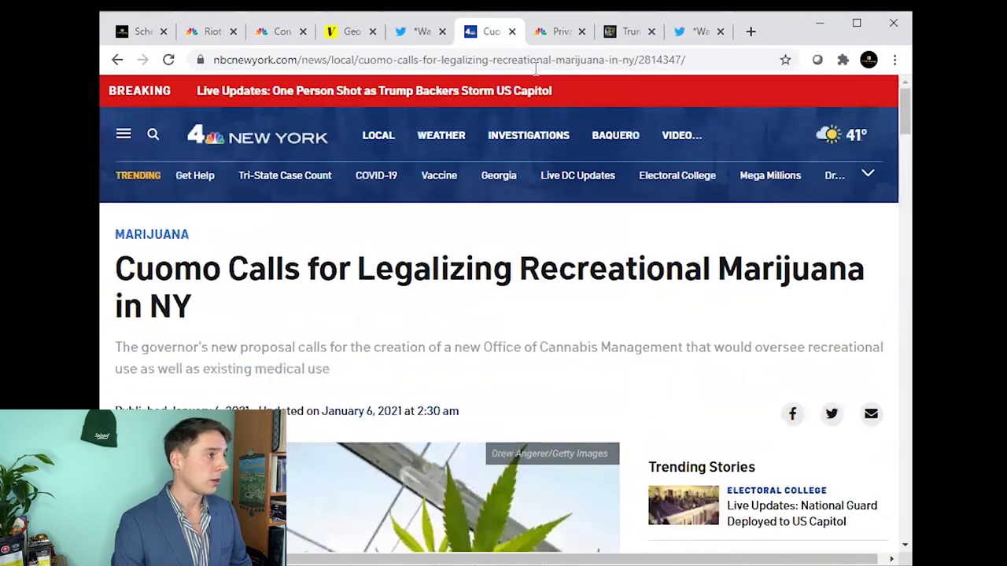
Read CNBC's private payrolls article, then Cointelegraph's story on banned Chinese payment apps.
click(555, 31)
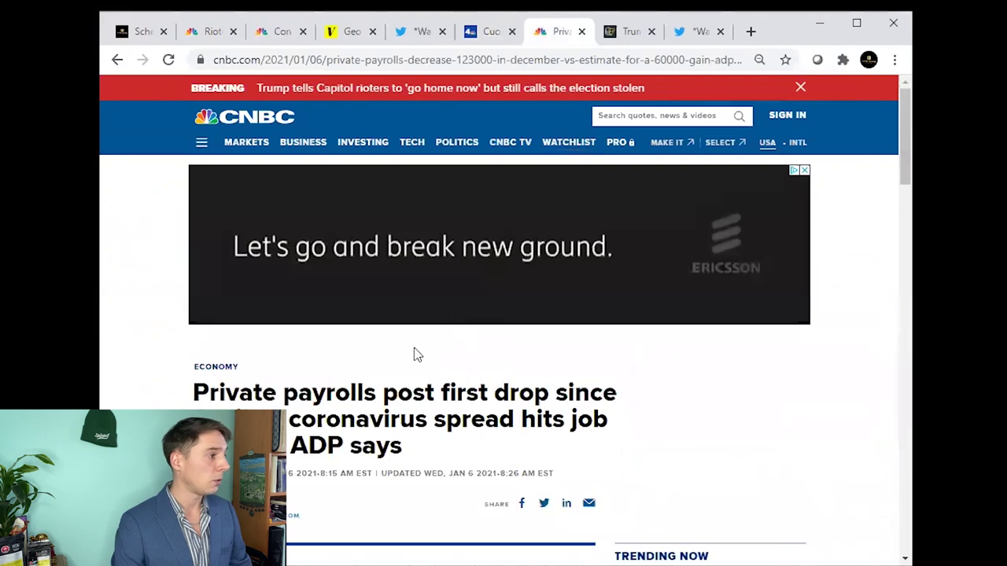
scroll(459, 362, down, 1)
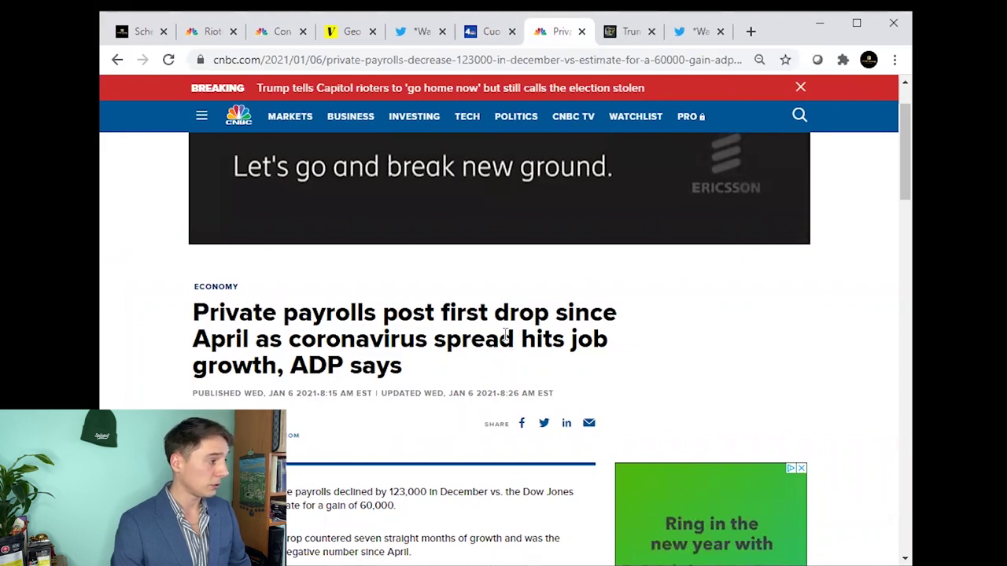
scroll(500, 311, up, 1)
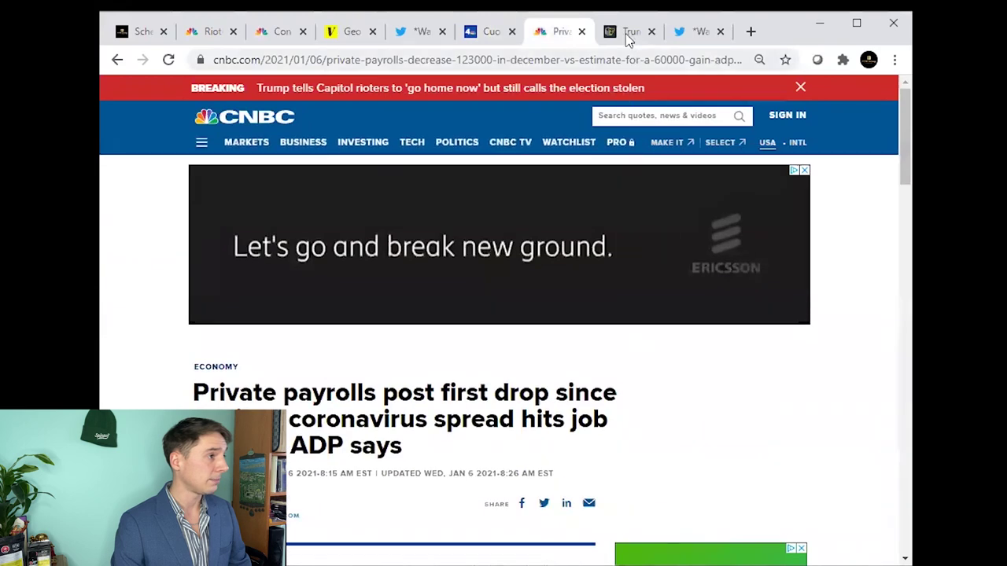
key(ctrl+Tab)
scroll(504, 318, down, 2)
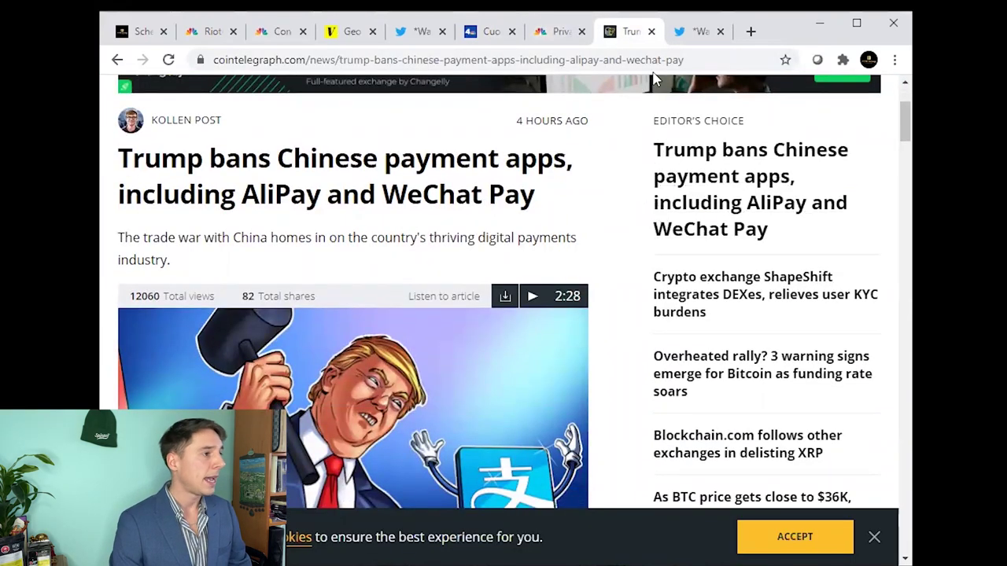
Check the tweet on the Alibaba and Tencent ban, then return to the POW Group schedule.
click(680, 35)
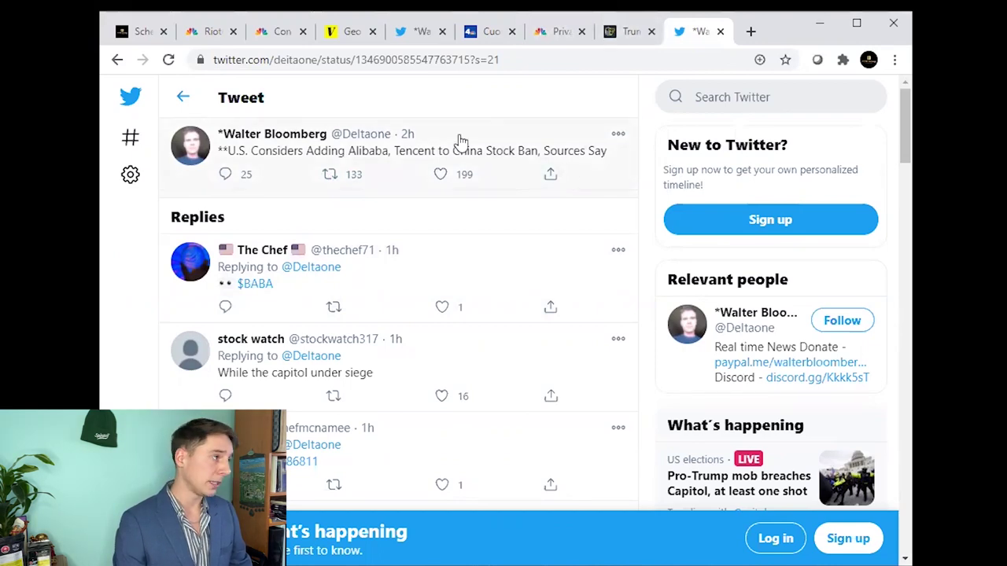
click(127, 34)
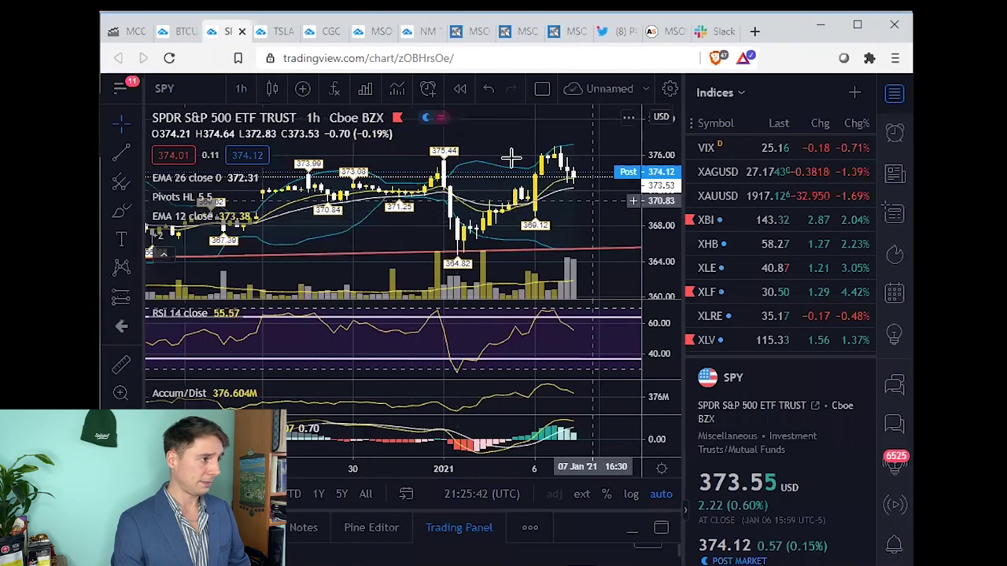
Zoom the SPY chart and switch it to 5-minute candles.
scroll(512, 158, down, 1)
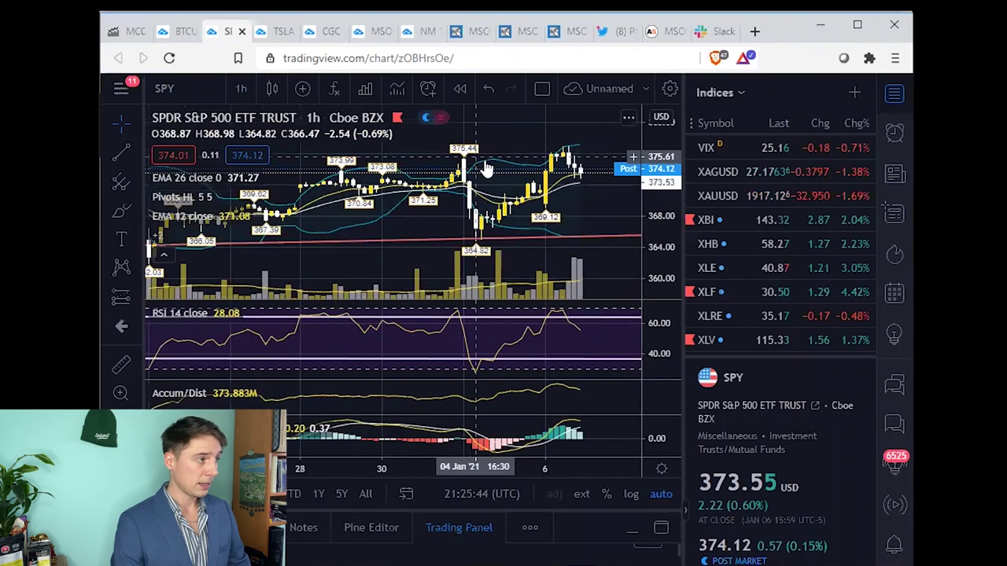
scroll(486, 168, down, 4)
scroll(554, 186, up, 3)
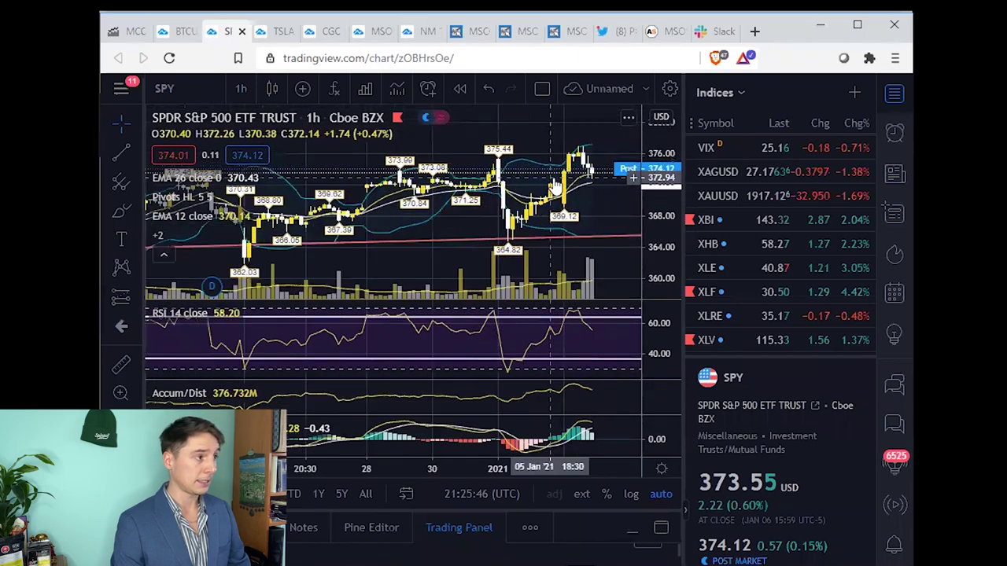
scroll(519, 150, up, 5)
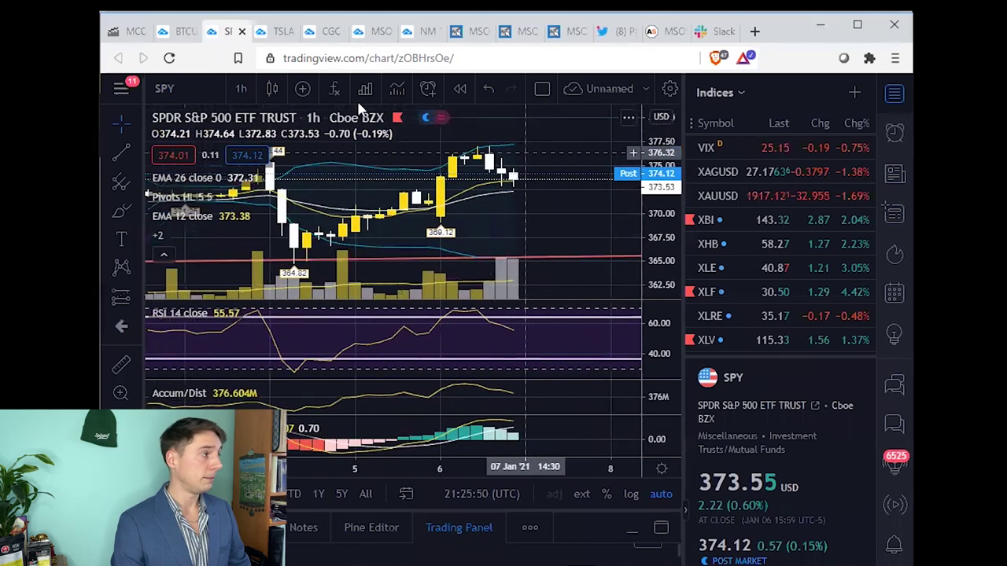
click(243, 91)
click(250, 218)
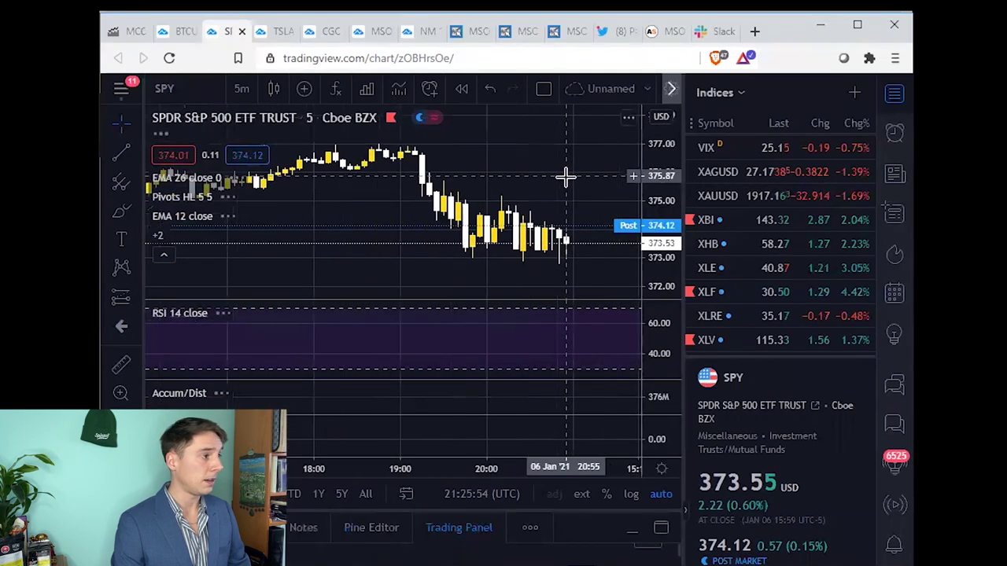
Measure SPY's price drop across five bars, then clear the measurement.
scroll(436, 150, up, 1)
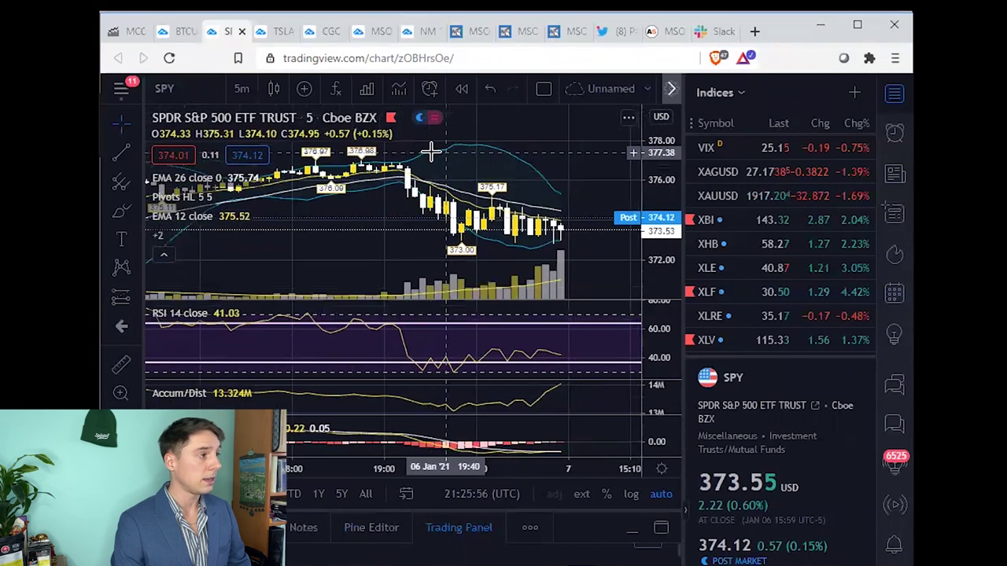
shift+click(425, 162)
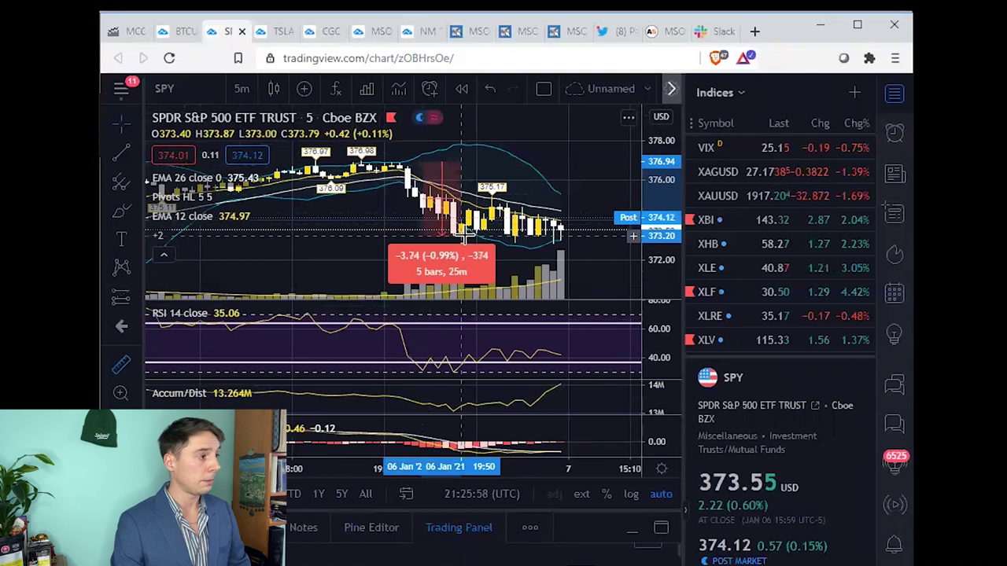
click(595, 158)
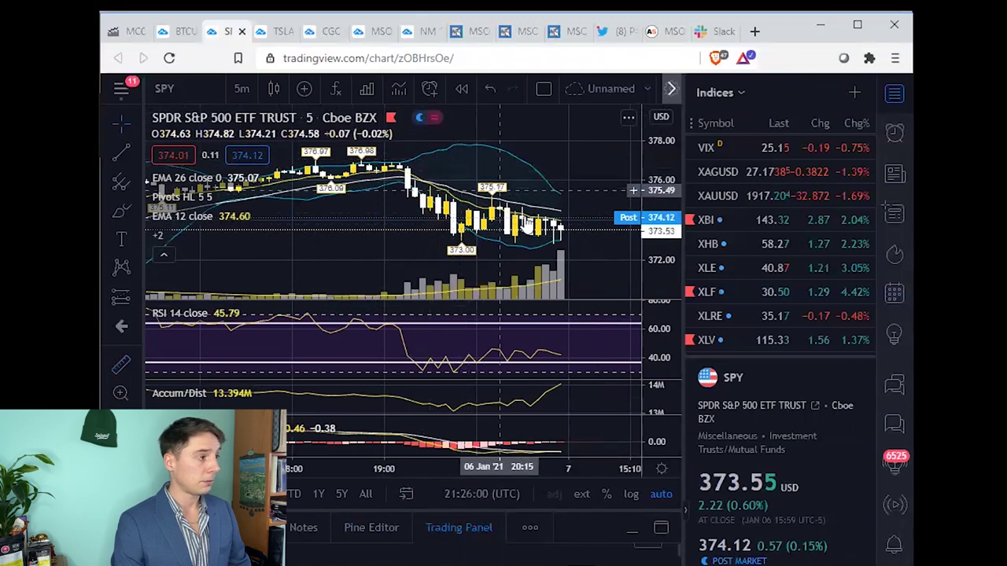
scroll(563, 175, up, 2)
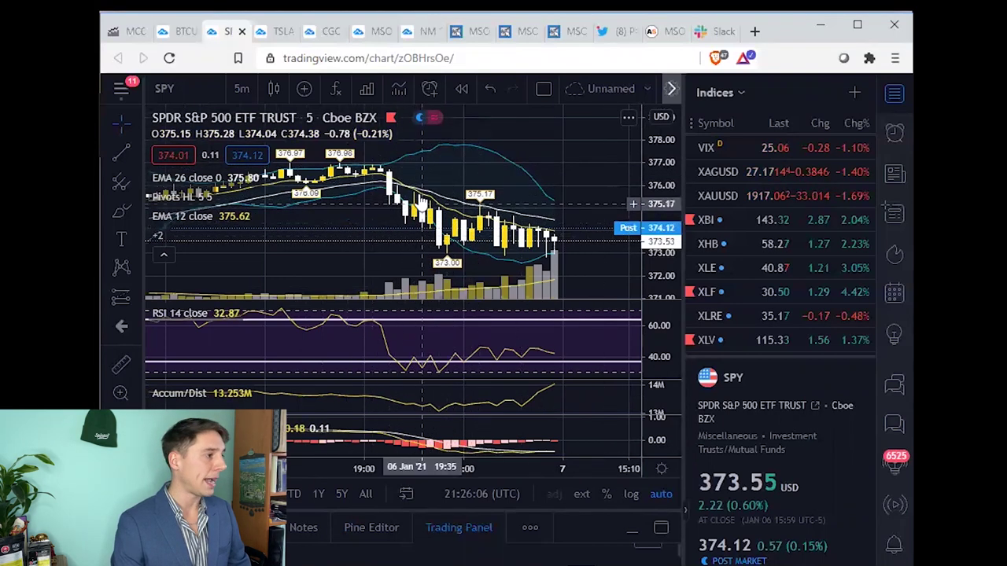
scroll(422, 203, down, 2)
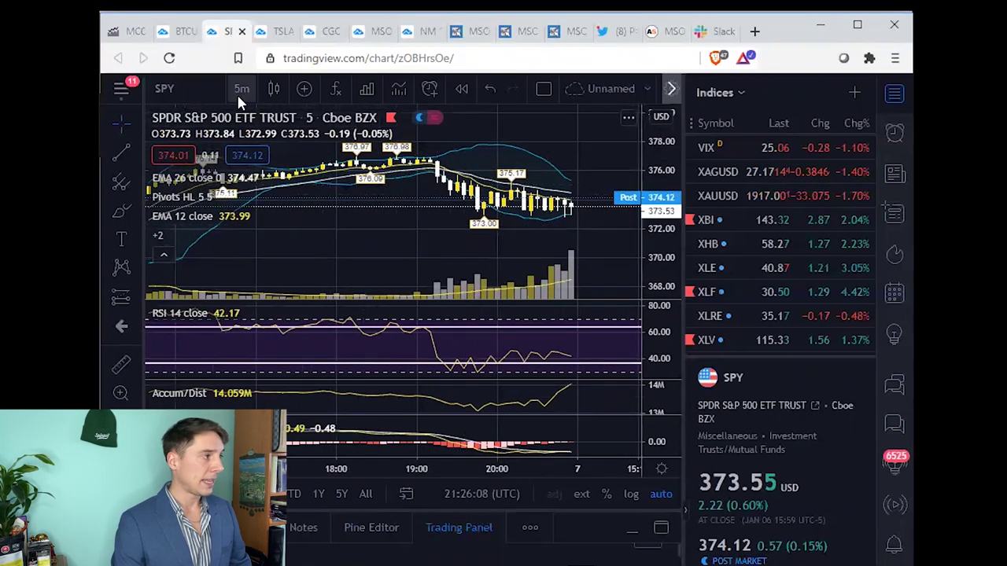
click(242, 93)
Put SPY on 1-hour candles and zoom across the last several trading days.
click(271, 350)
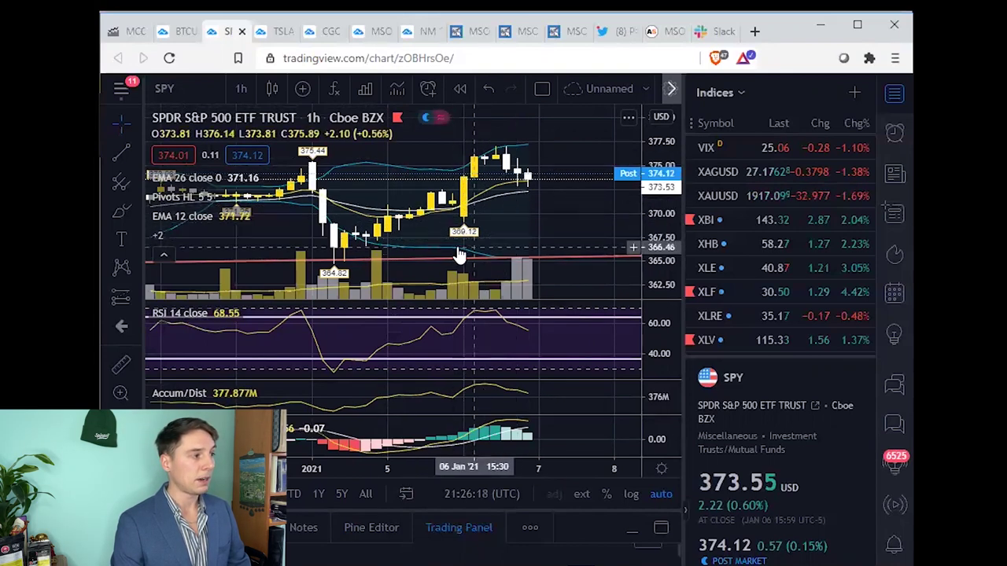
scroll(530, 202, up, 2)
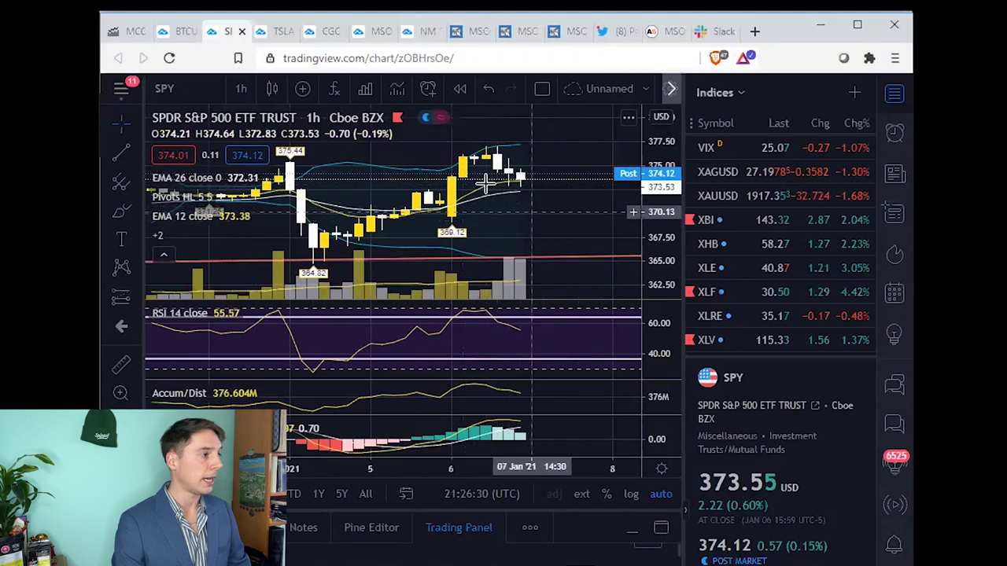
scroll(579, 207, down, 5)
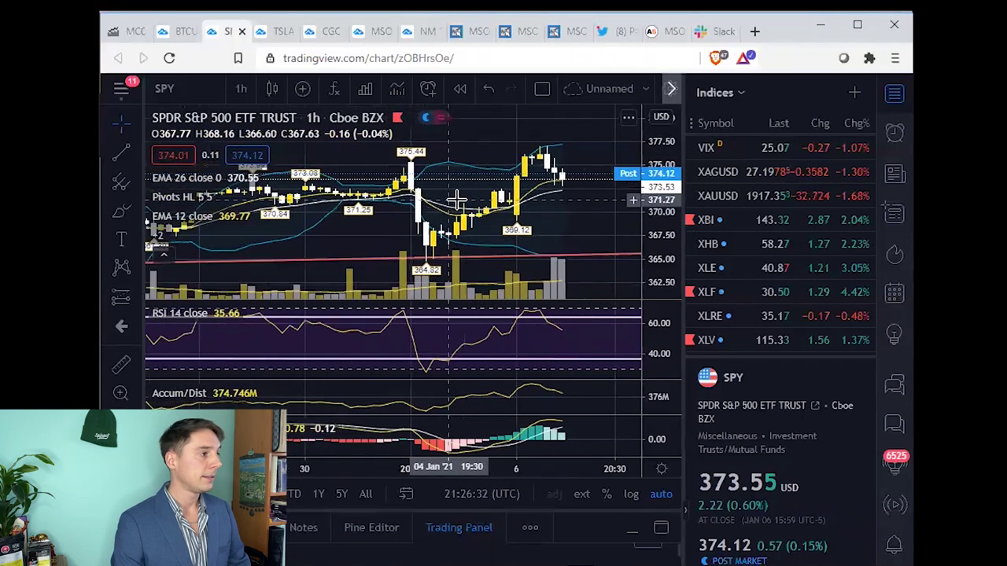
scroll(503, 199, up, 4)
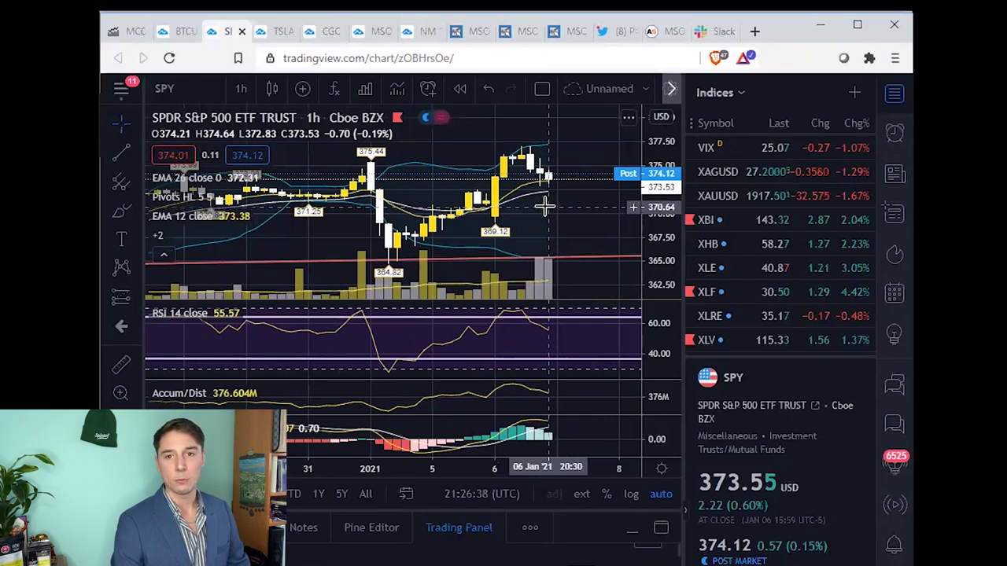
scroll(548, 135, down, 1)
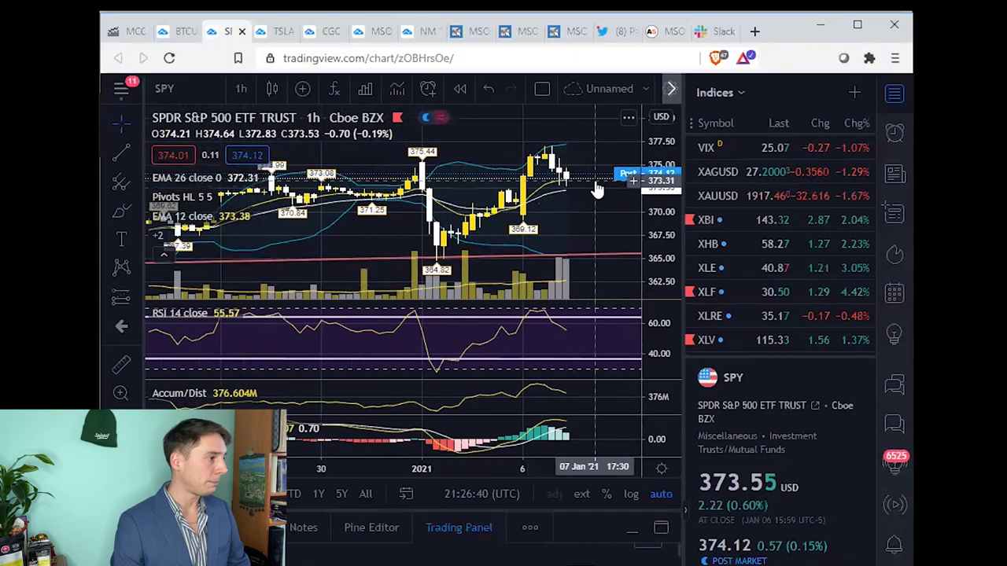
scroll(590, 173, up, 3)
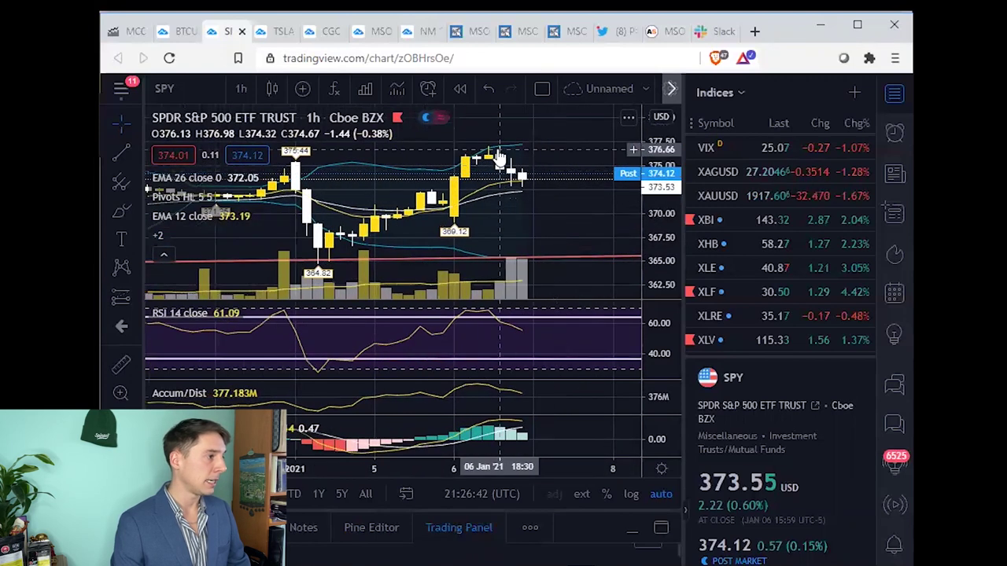
scroll(497, 158, up, 1)
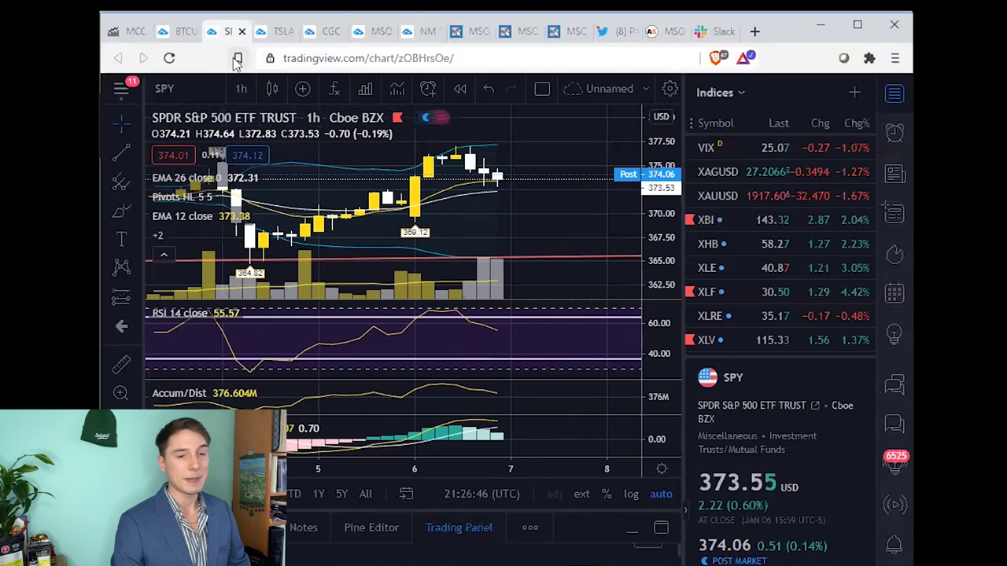
scroll(481, 213, up, 3)
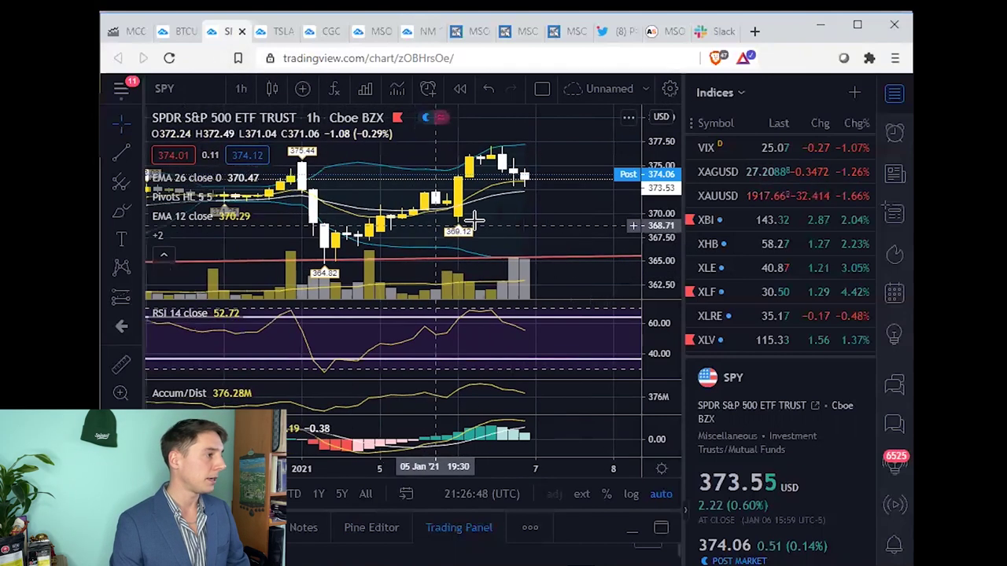
scroll(482, 211, down, 3)
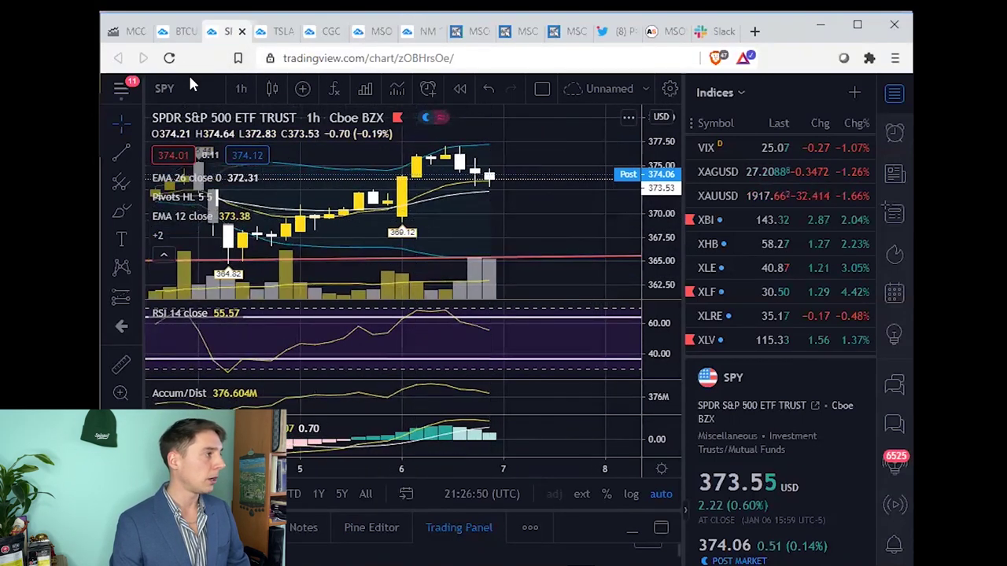
Zoom through the BTCUSD chart, then move to the multicoincharts six-chart crypto grid.
click(180, 37)
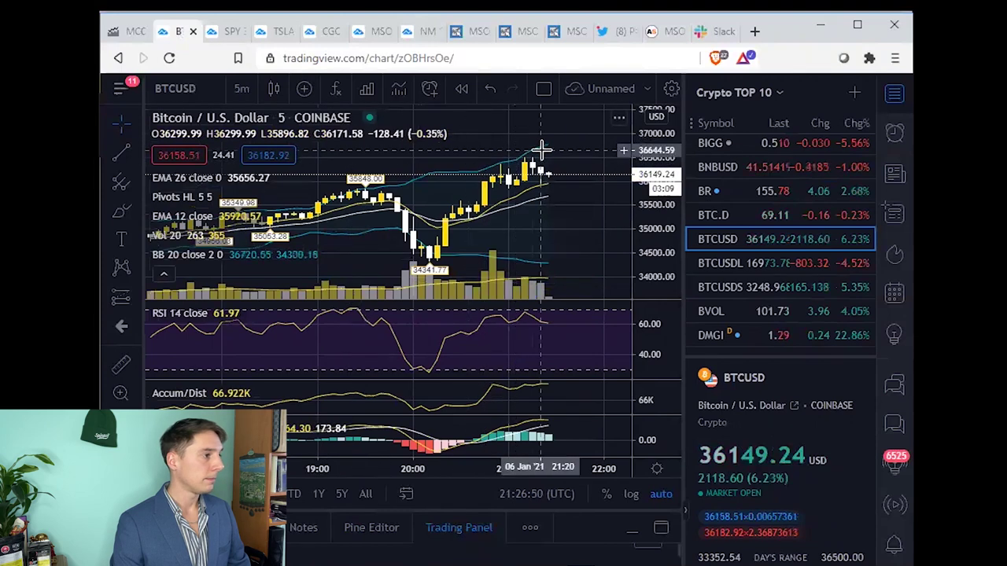
scroll(575, 175, down, 2)
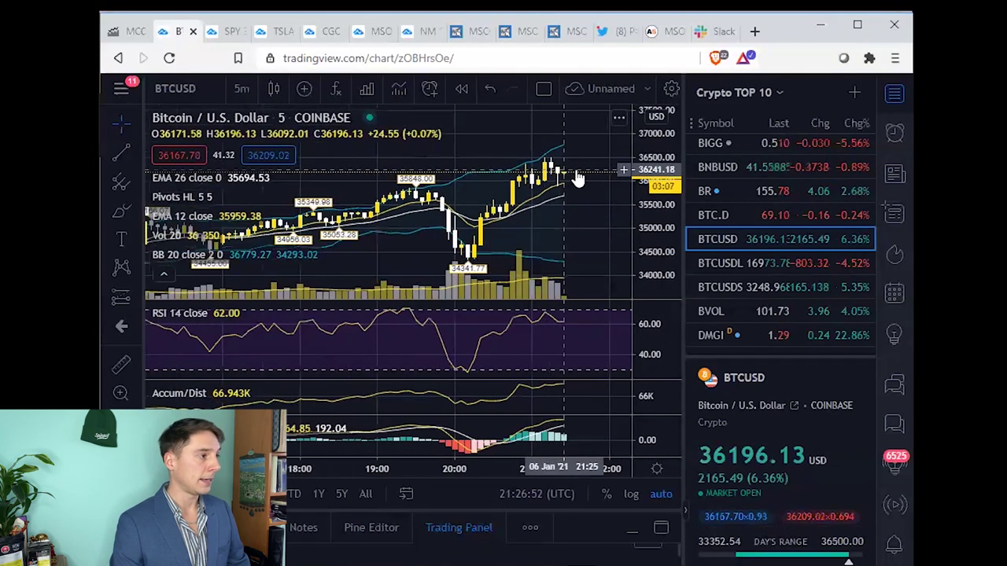
scroll(575, 175, up, 2)
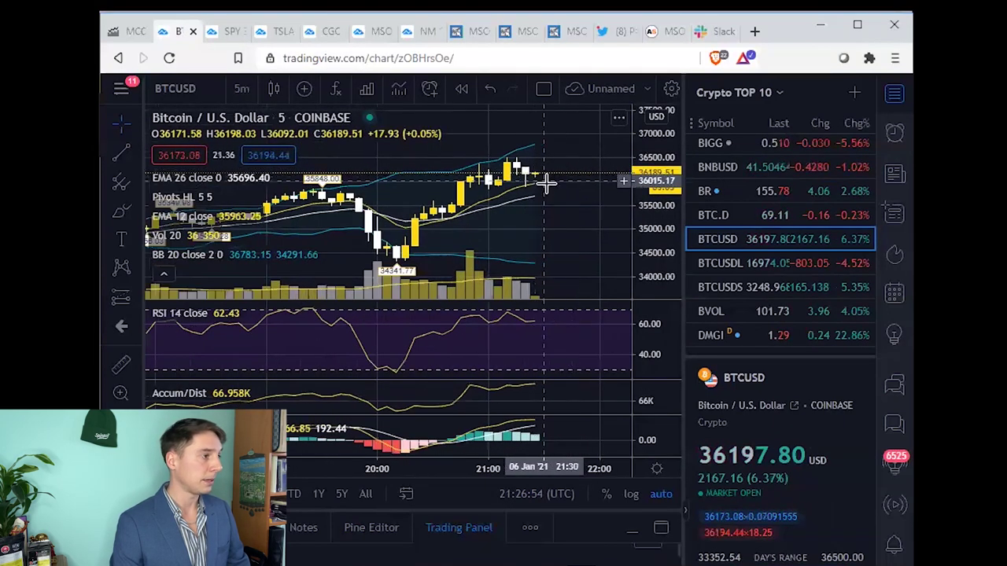
scroll(579, 177, down, 1)
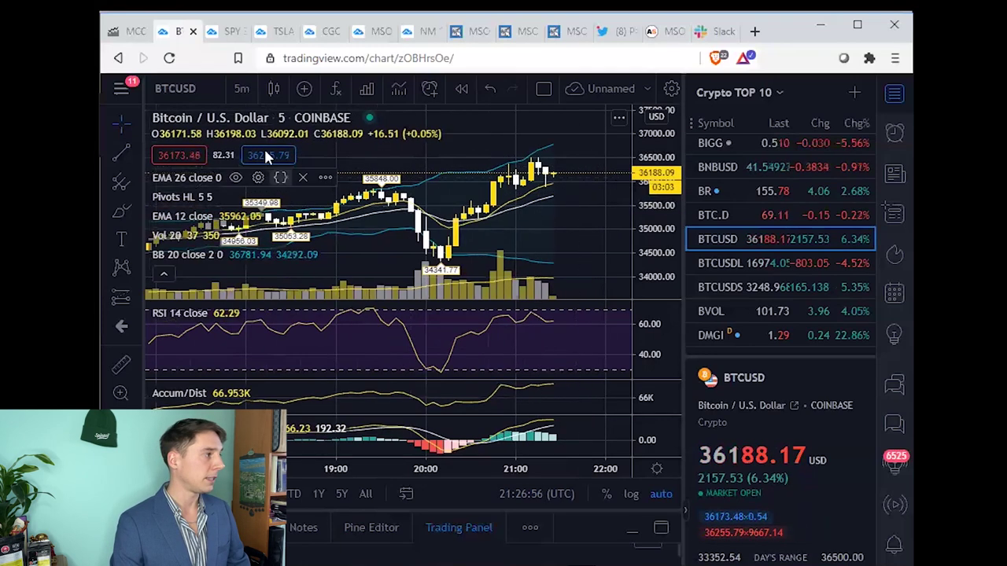
click(128, 31)
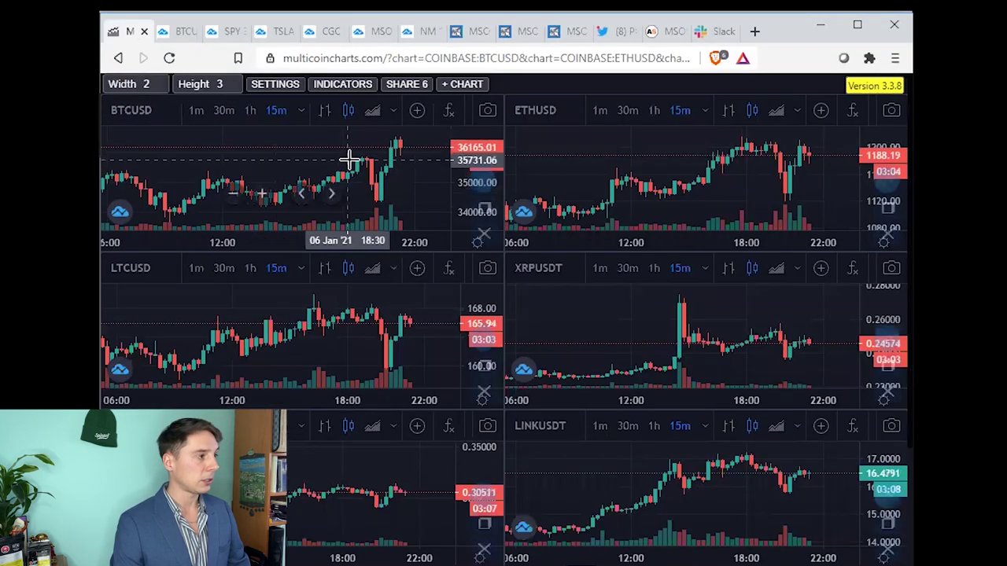
Compare the BTCUSD panel at 5m and 15m, then return to TradingView's Bitcoin chart.
click(302, 111)
click(308, 189)
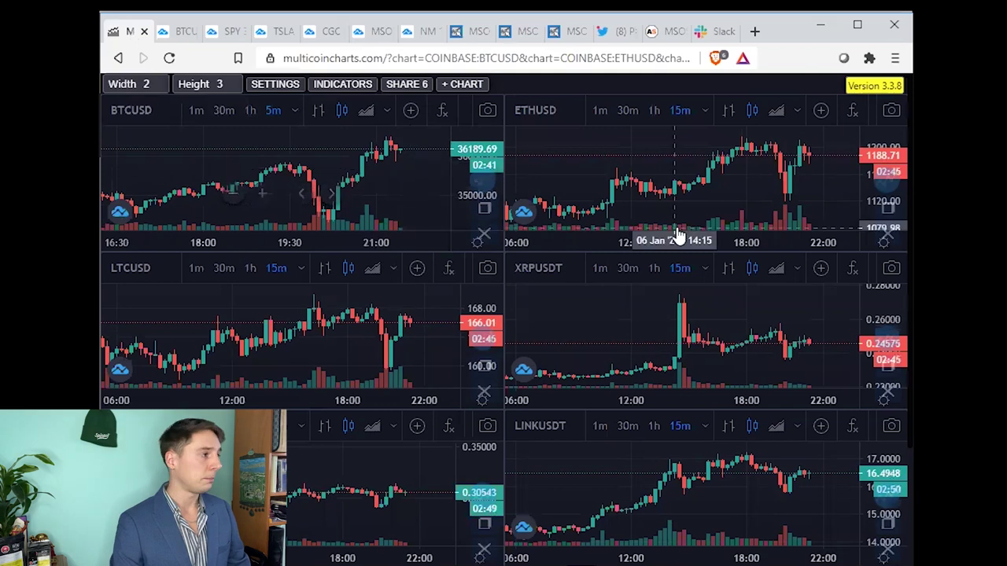
click(295, 110)
click(321, 211)
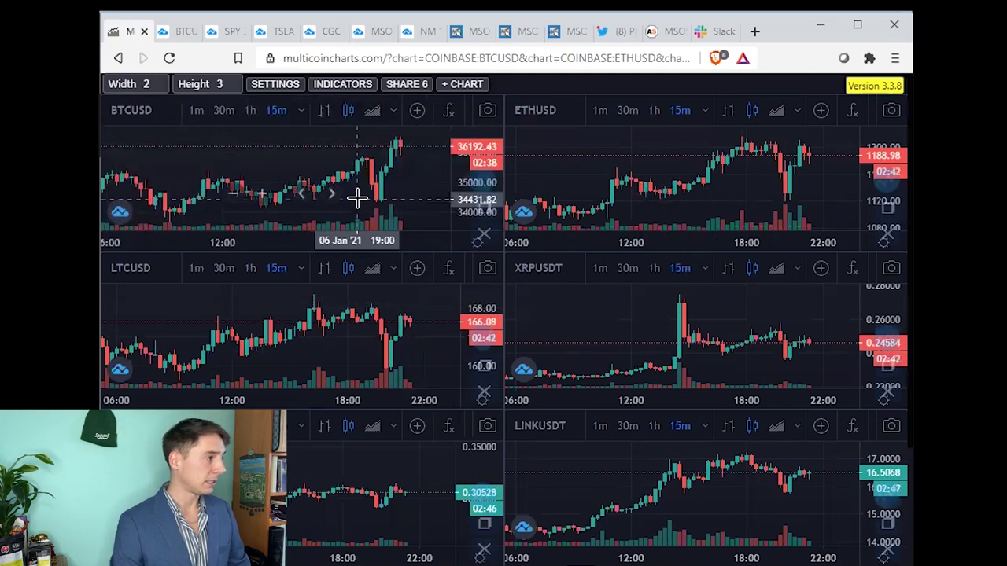
scroll(368, 197, up, 4)
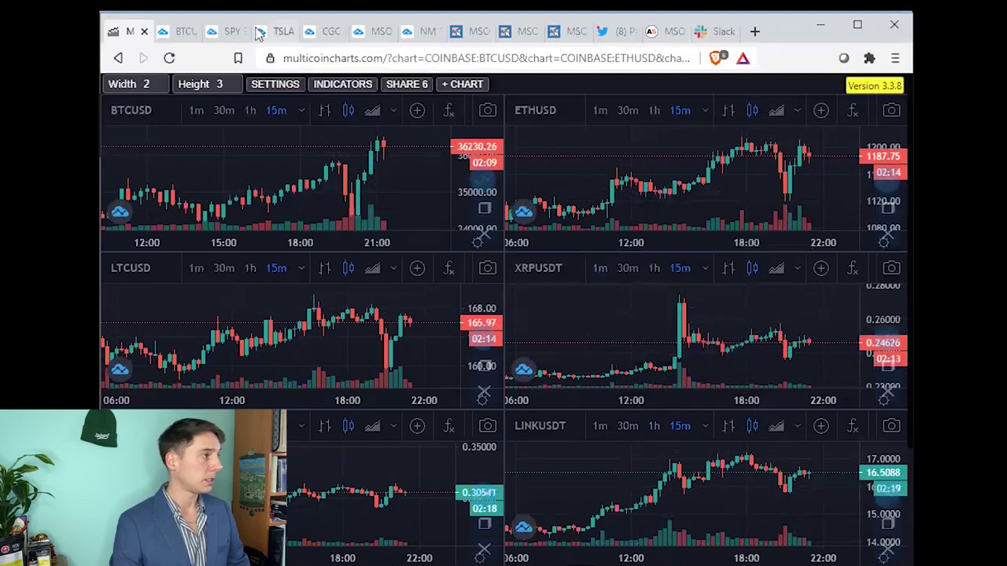
click(181, 33)
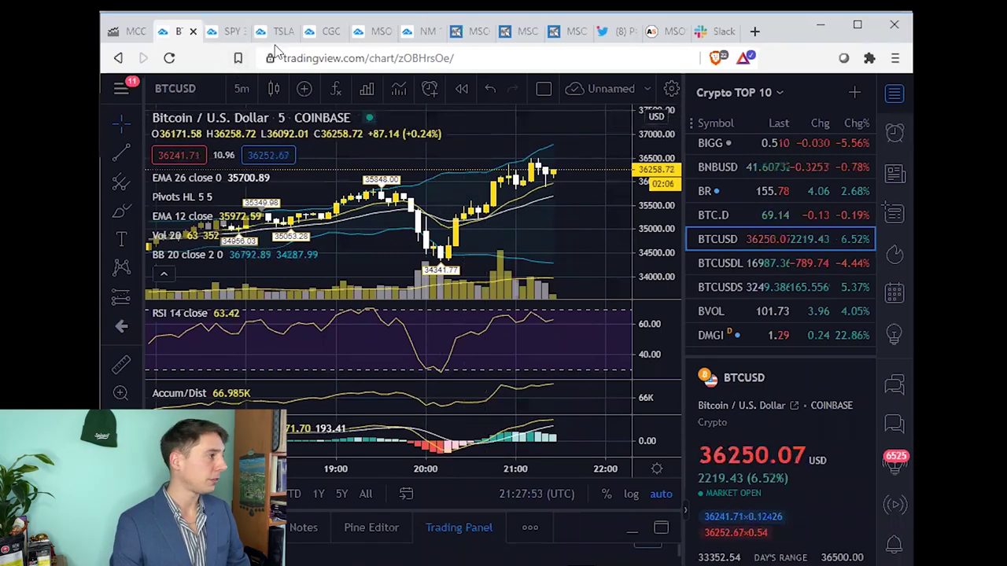
Return to the SPY chart, then bring up the DXY dollar index on 5-minute candles.
click(224, 33)
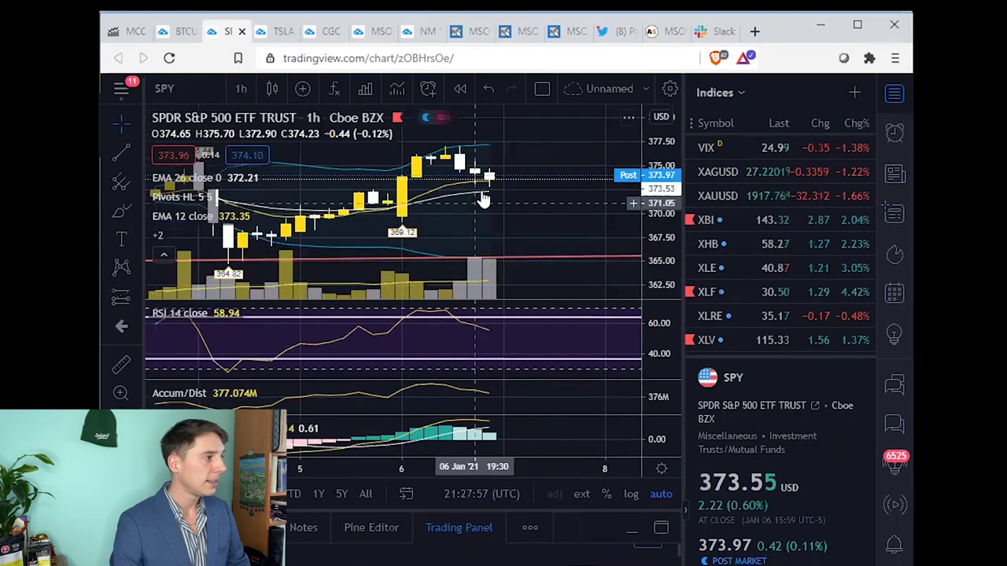
scroll(787, 220, up, 5)
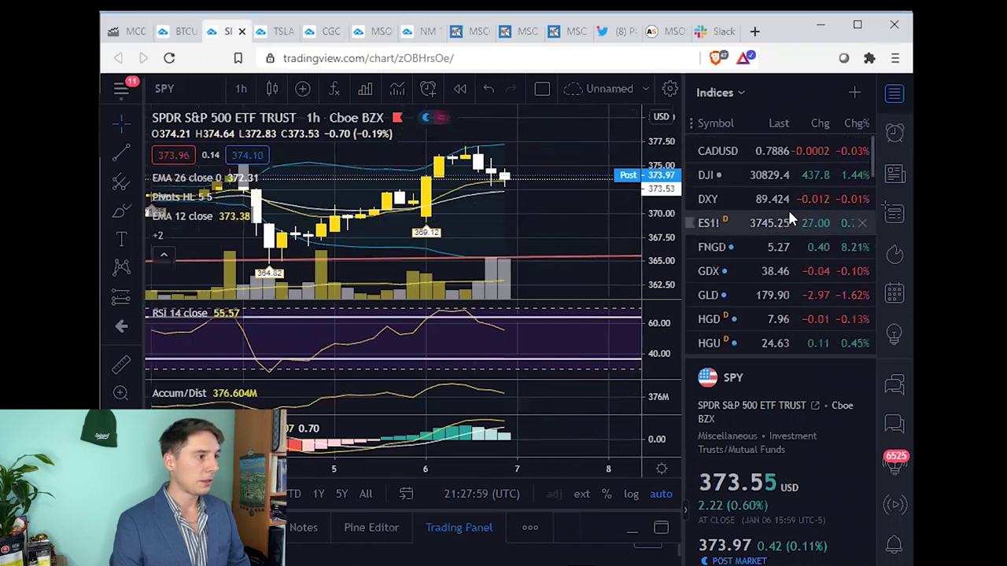
click(764, 197)
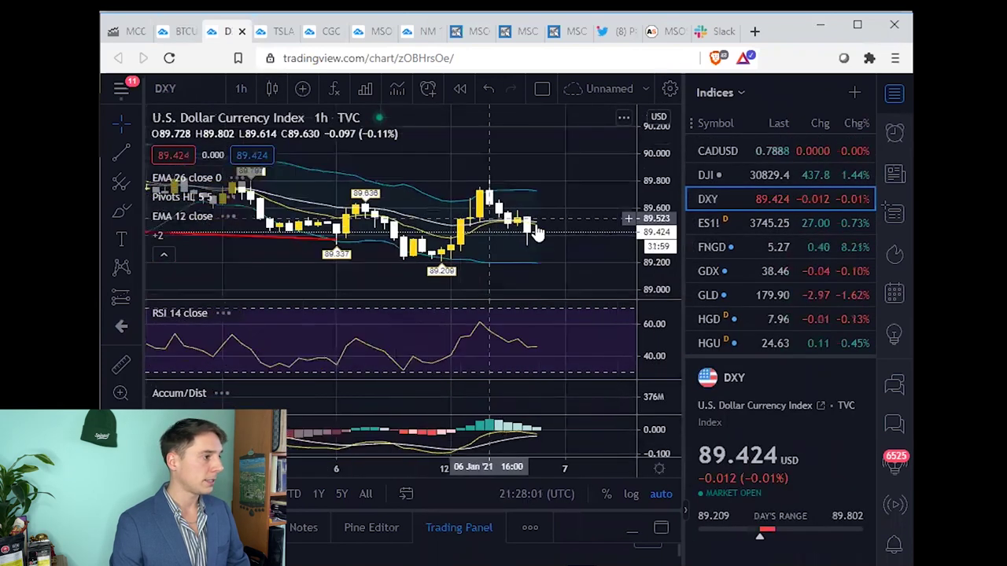
click(241, 90)
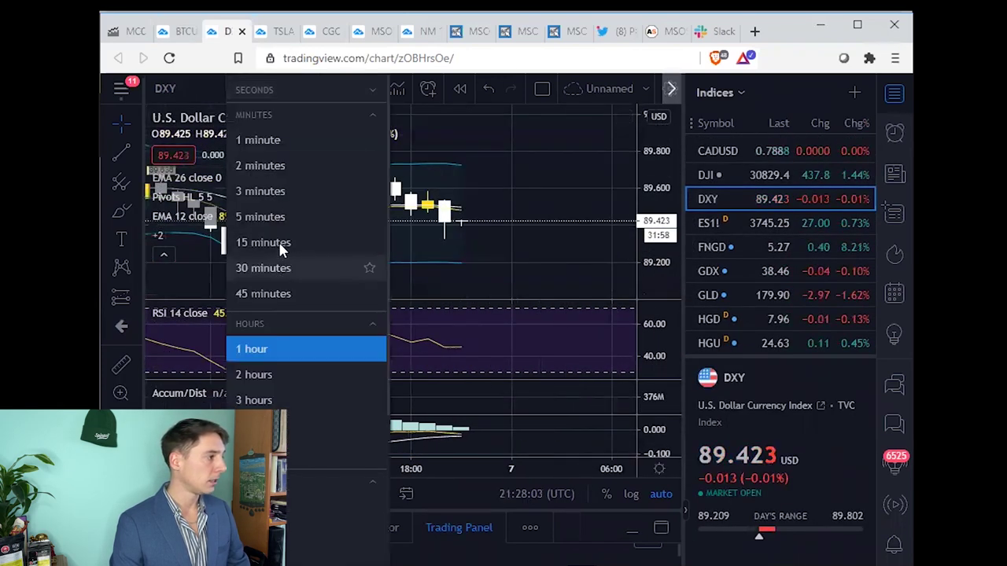
click(292, 215)
Switch the DXY chart to the monthly (1M) interval.
scroll(531, 226, down, 5)
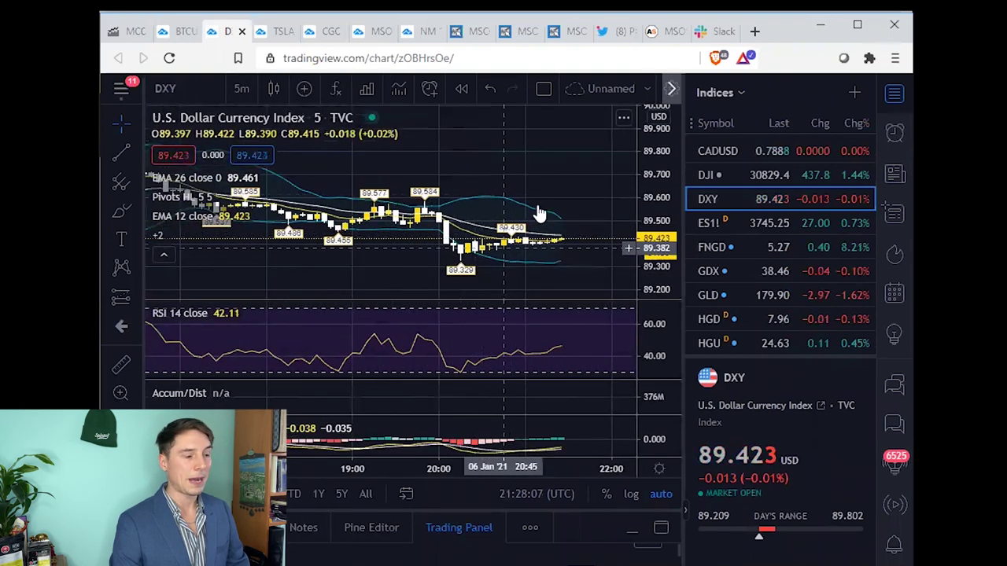
scroll(621, 189, up, 3)
scroll(403, 192, down, 3)
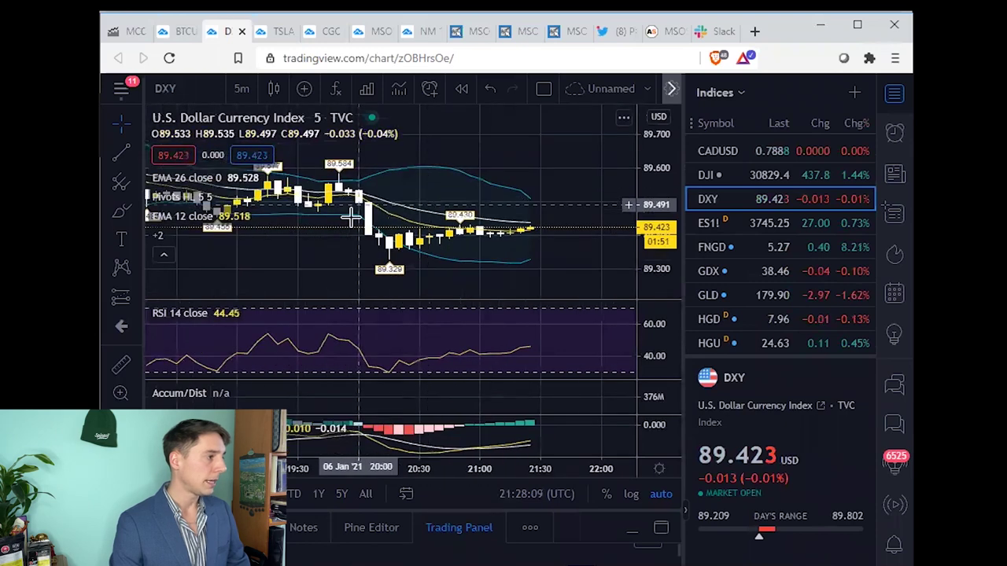
scroll(409, 246, up, 2)
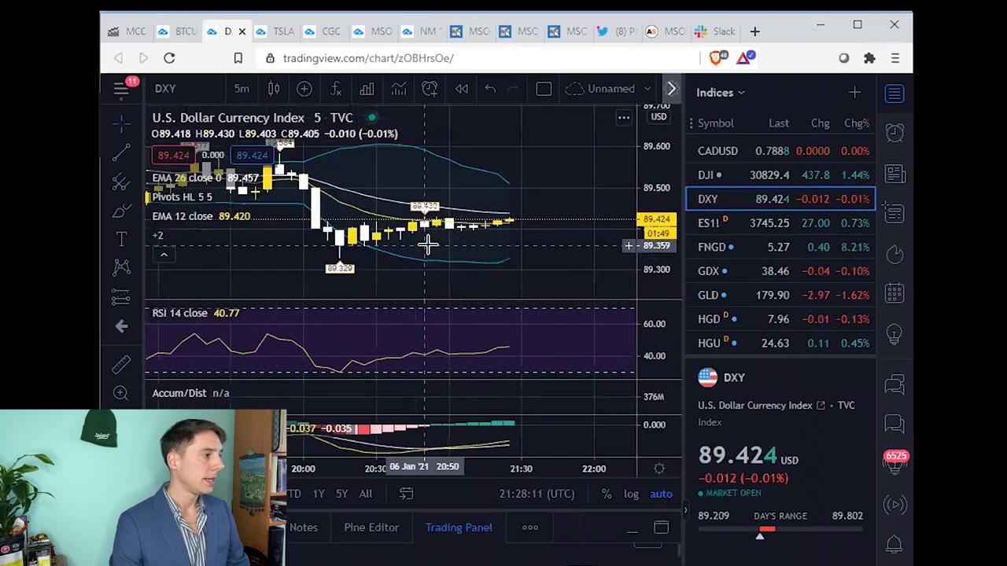
click(241, 88)
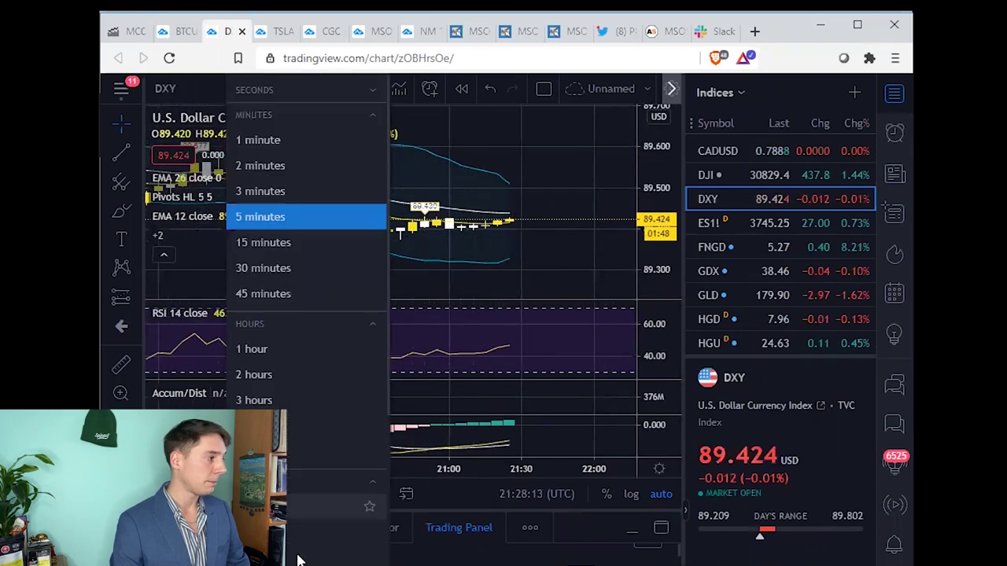
text(1M)
key(Return)
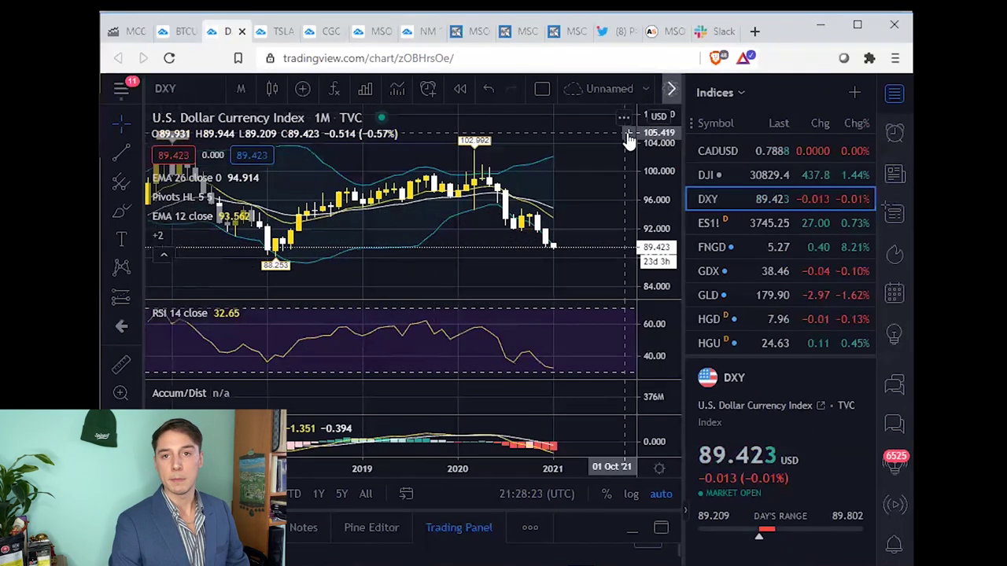
Keep the monthly view and load the IWM Russell 2000 ETF chart from the watchlist.
scroll(566, 181, up, 2)
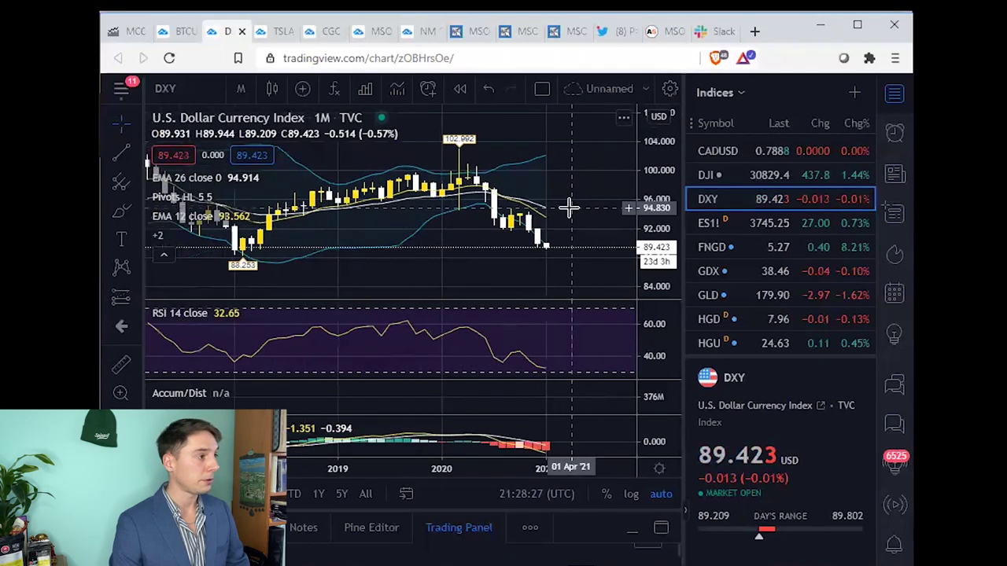
scroll(569, 207, down, 1)
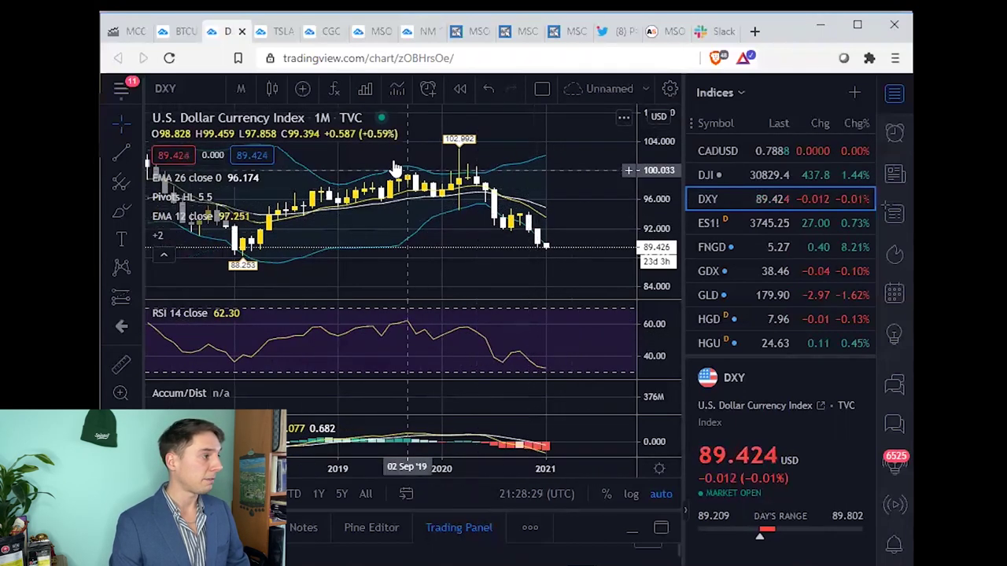
click(241, 89)
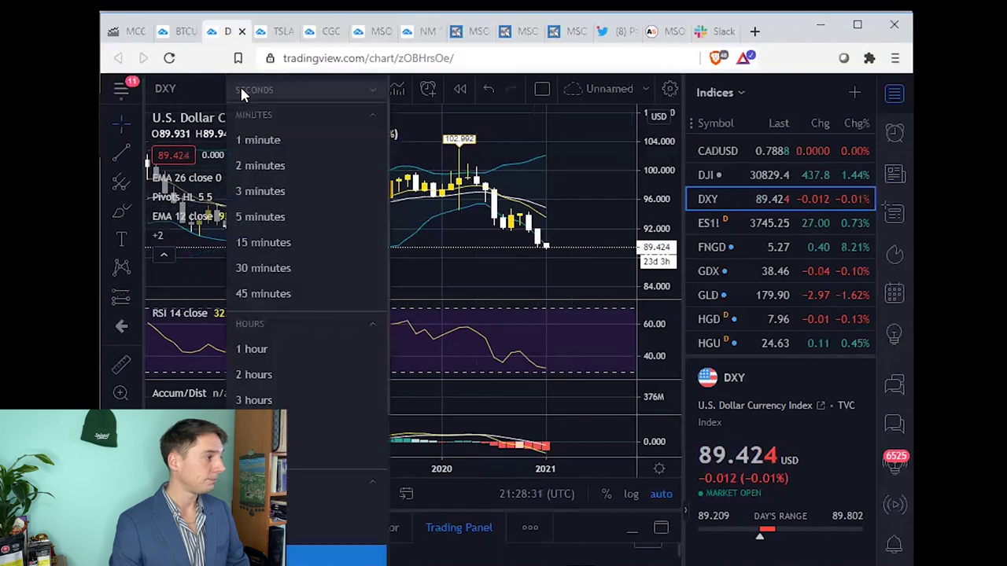
click(590, 183)
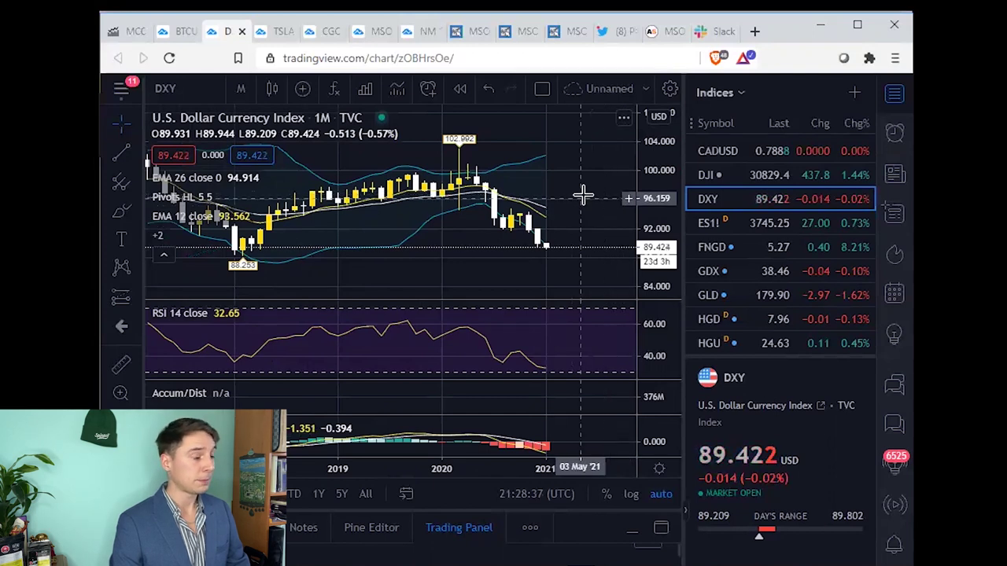
scroll(752, 243, down, 3)
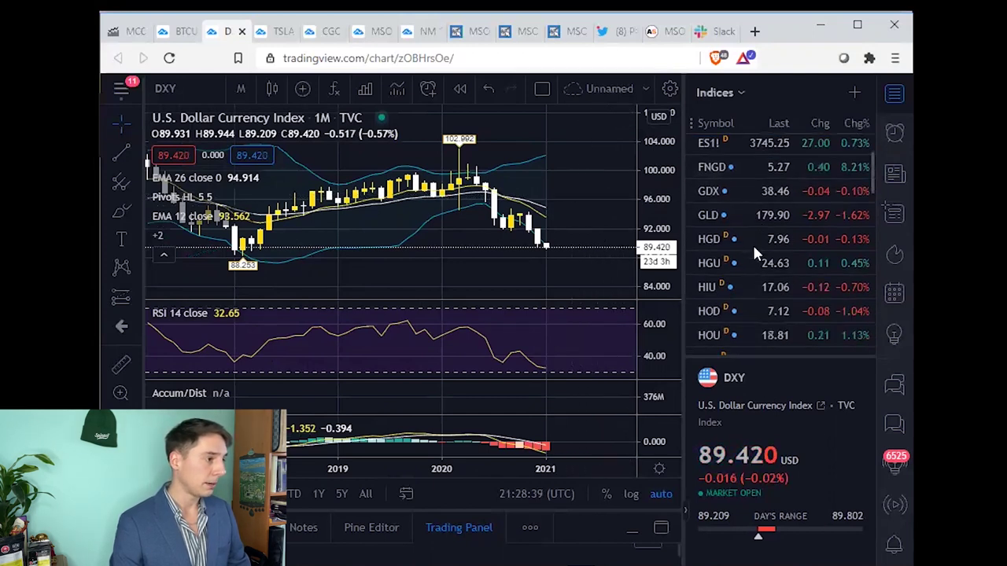
scroll(753, 247, down, 5)
click(751, 296)
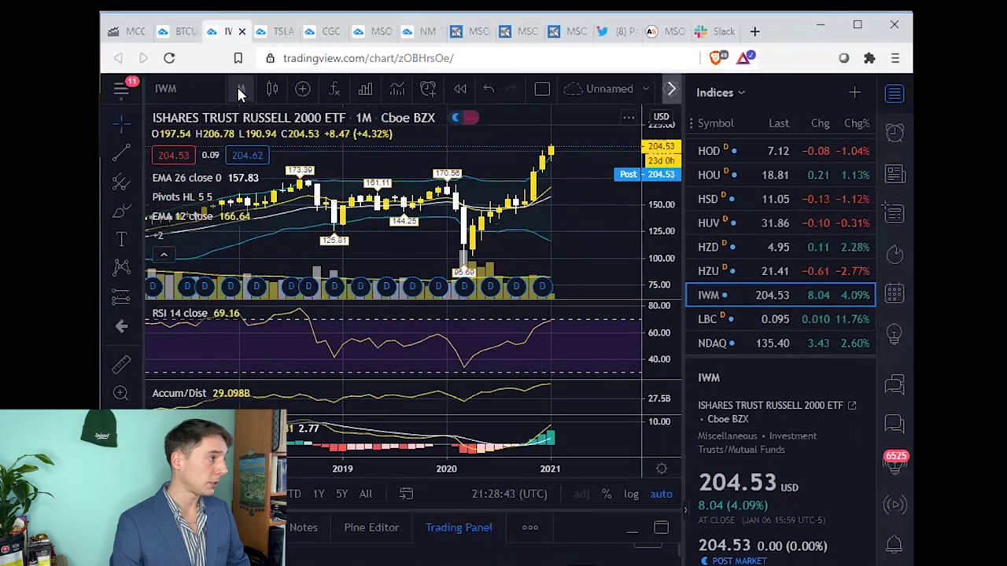
Set the IWM chart to 1-hour candles and zoom through it before scrolling the watchlist.
click(239, 88)
click(260, 457)
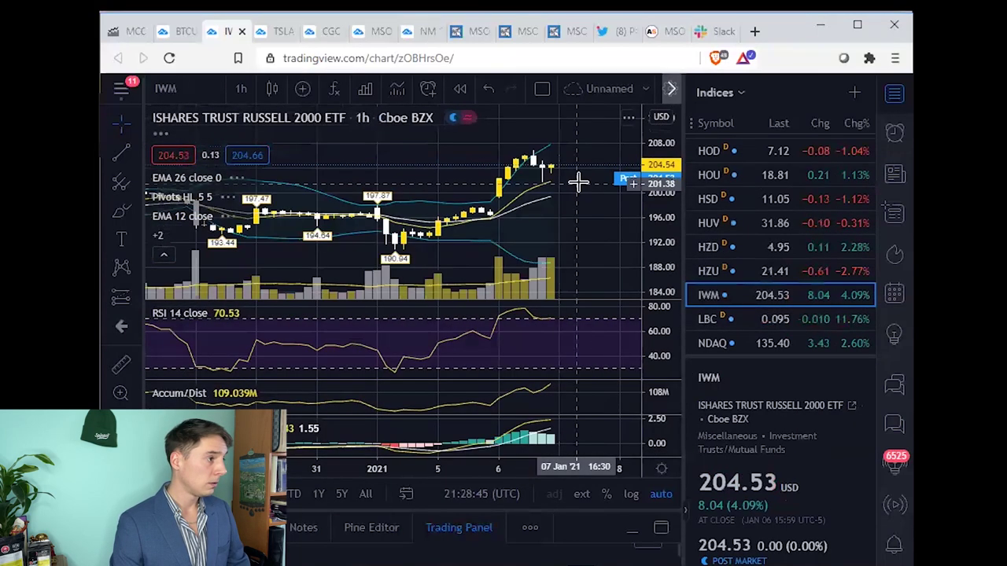
scroll(539, 197, up, 3)
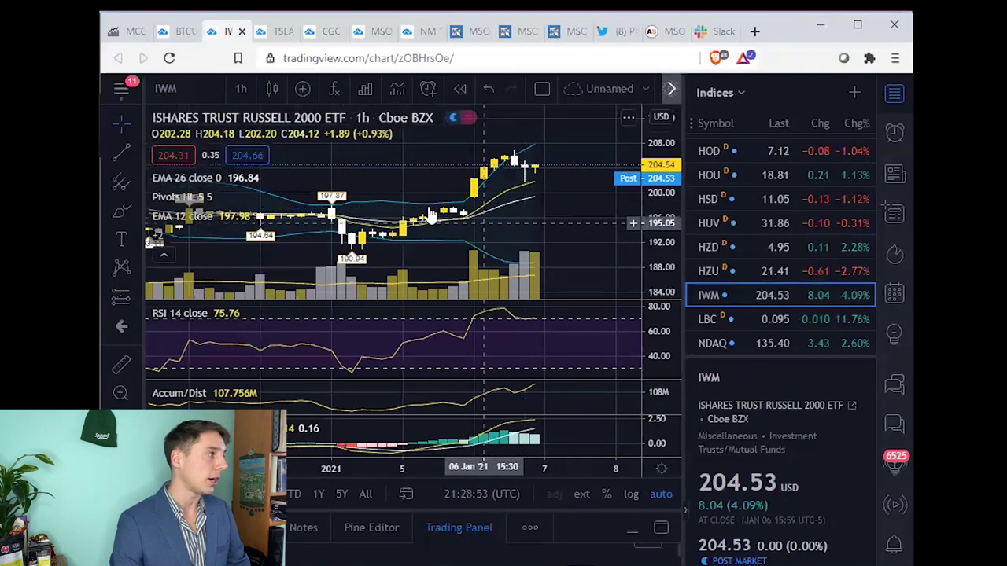
scroll(527, 236, down, 2)
scroll(528, 236, down, 5)
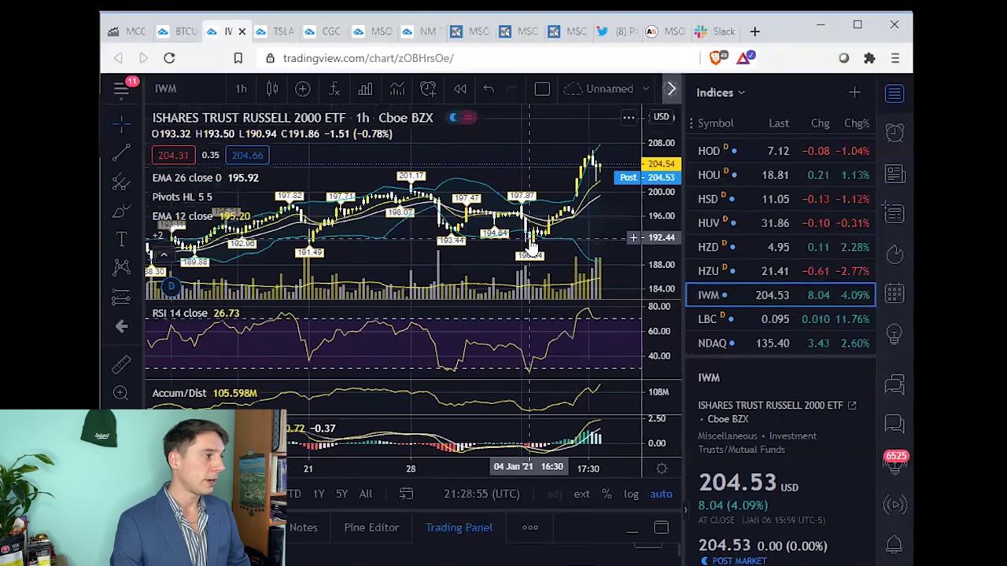
scroll(540, 251, up, 5)
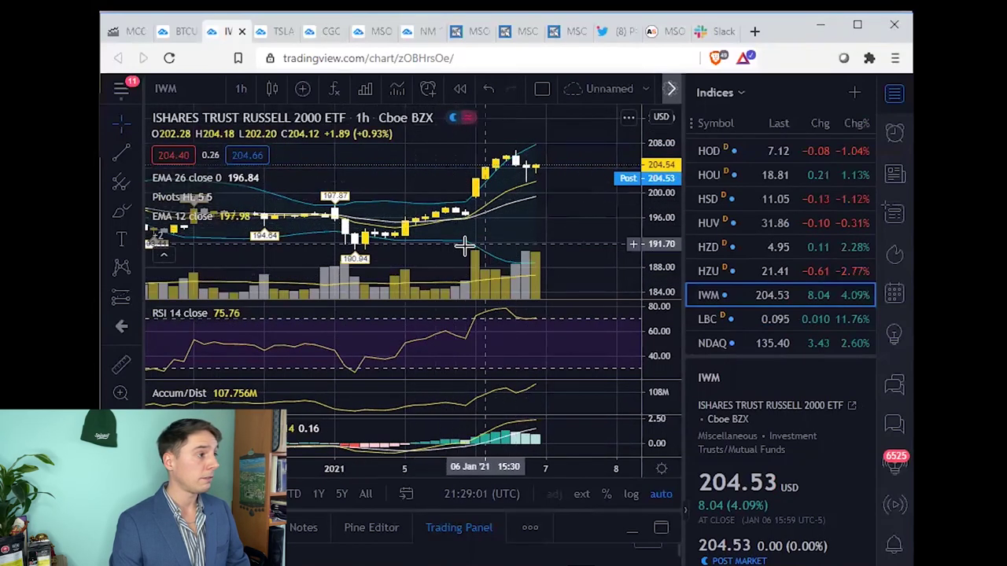
scroll(535, 182, up, 3)
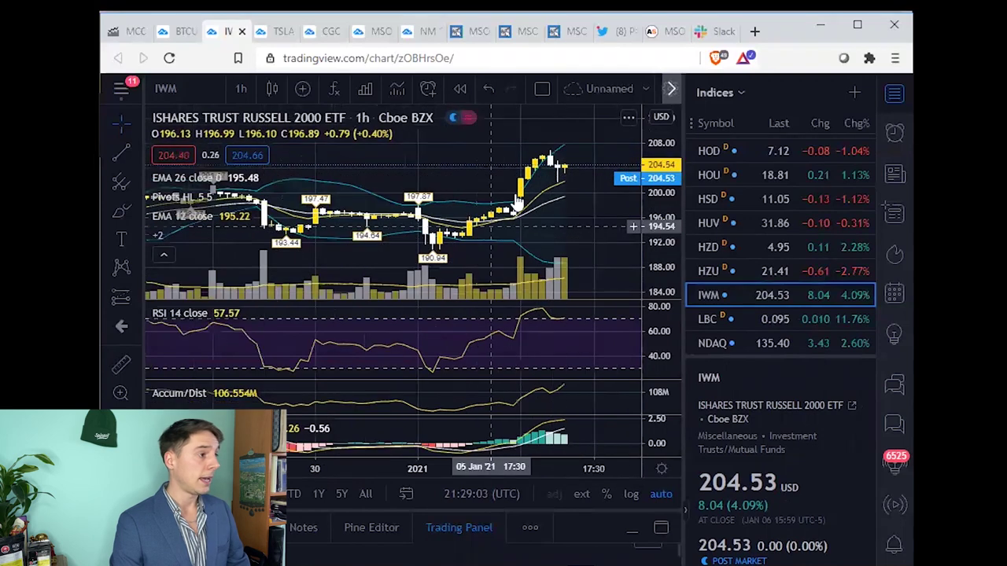
scroll(531, 183, up, 1)
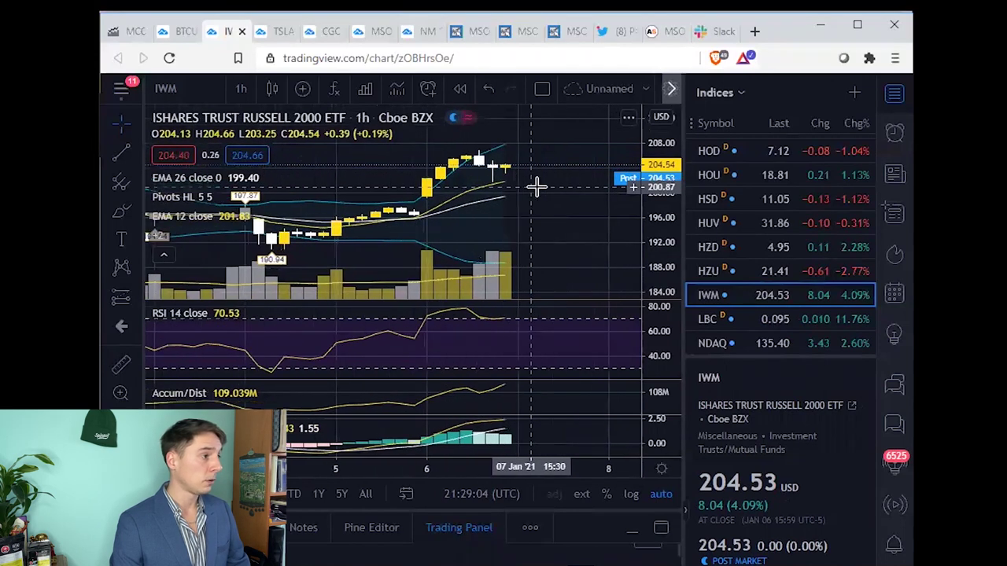
scroll(759, 315, down, 2)
scroll(757, 306, down, 2)
Load the SMH semiconductor ETF chart and zoom through its hourly candles.
click(775, 301)
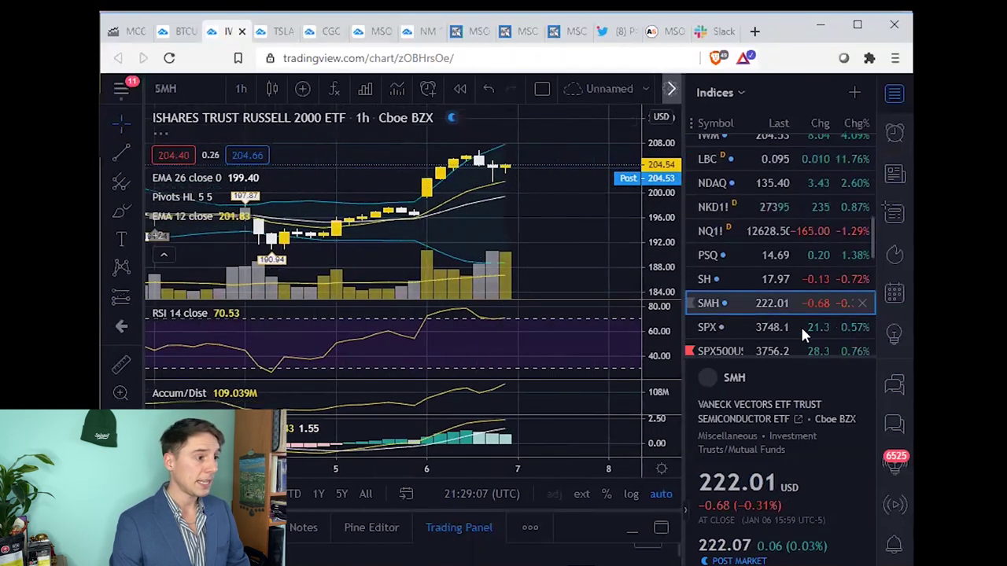
scroll(775, 304, down, 3)
scroll(553, 244, up, 1)
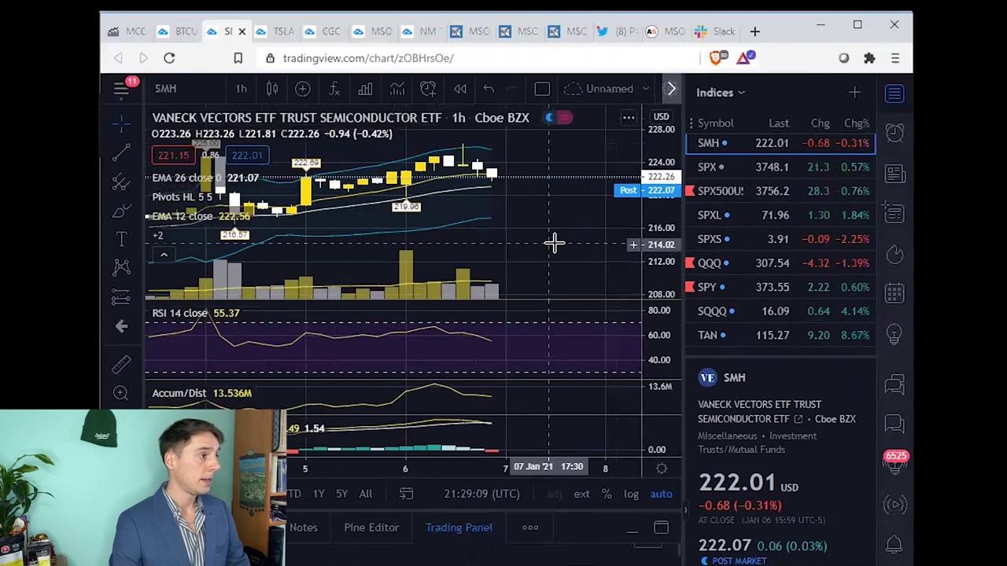
scroll(554, 243, down, 1)
scroll(560, 242, down, 1)
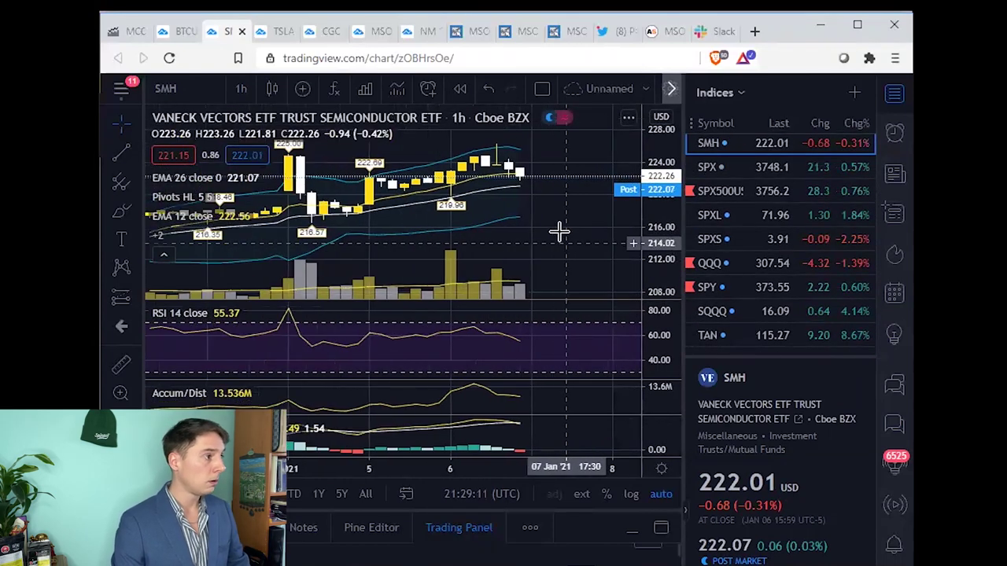
Review the QQQ hourly chart, then move to the Tesla (TSLA) 5-minute chart.
click(734, 262)
scroll(507, 258, up, 2)
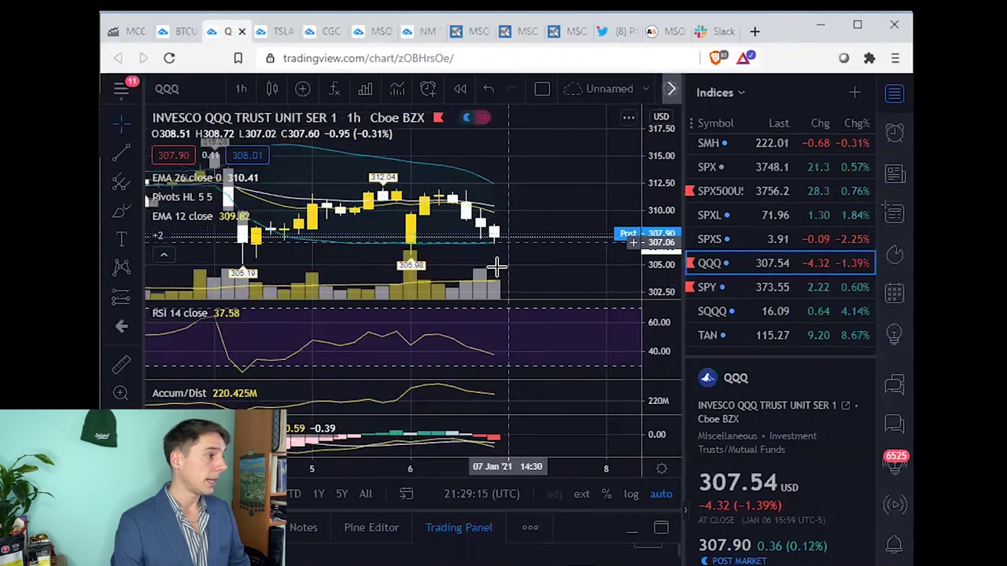
scroll(295, 252, down, 1)
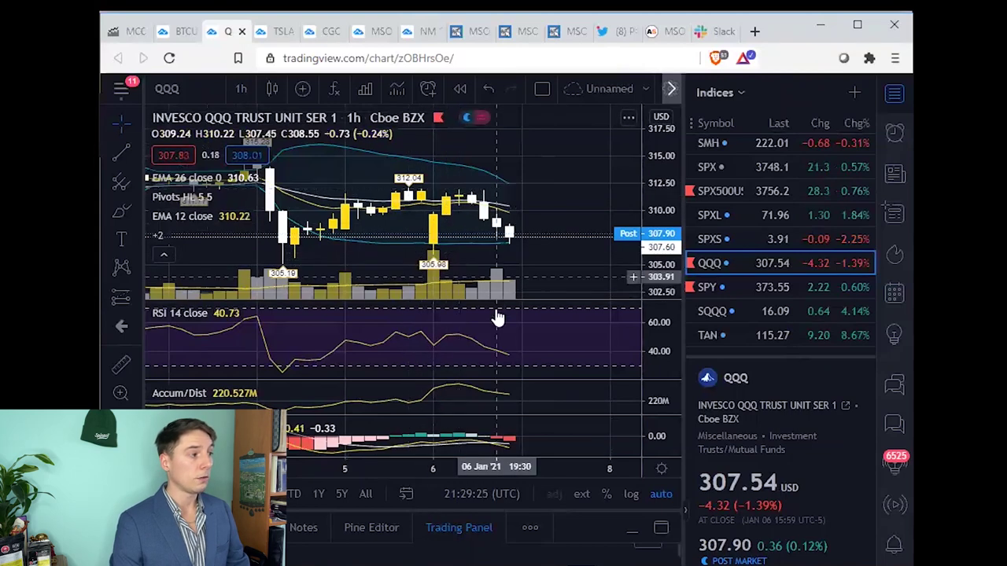
scroll(472, 187, up, 1)
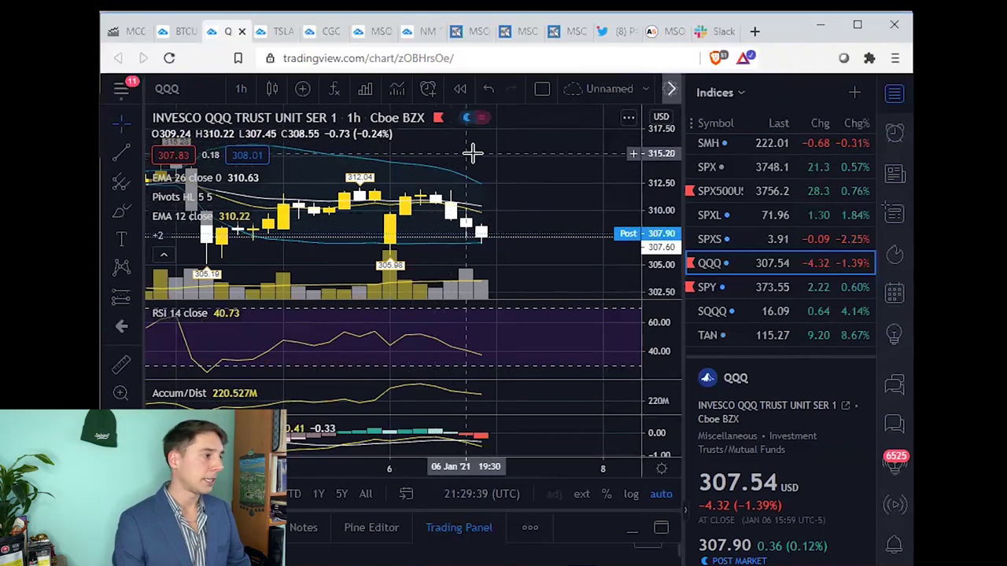
scroll(513, 259, down, 2)
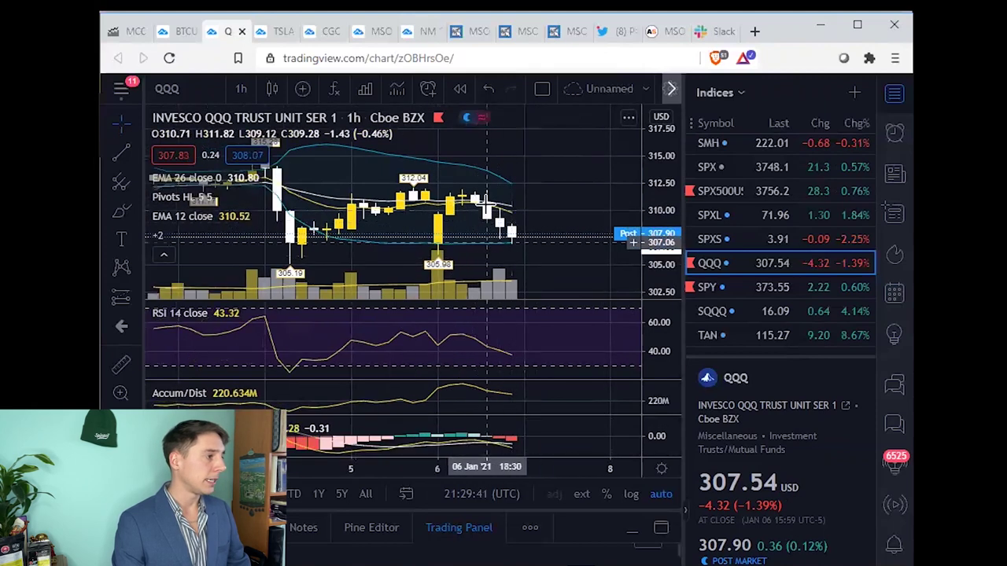
scroll(527, 208, up, 1)
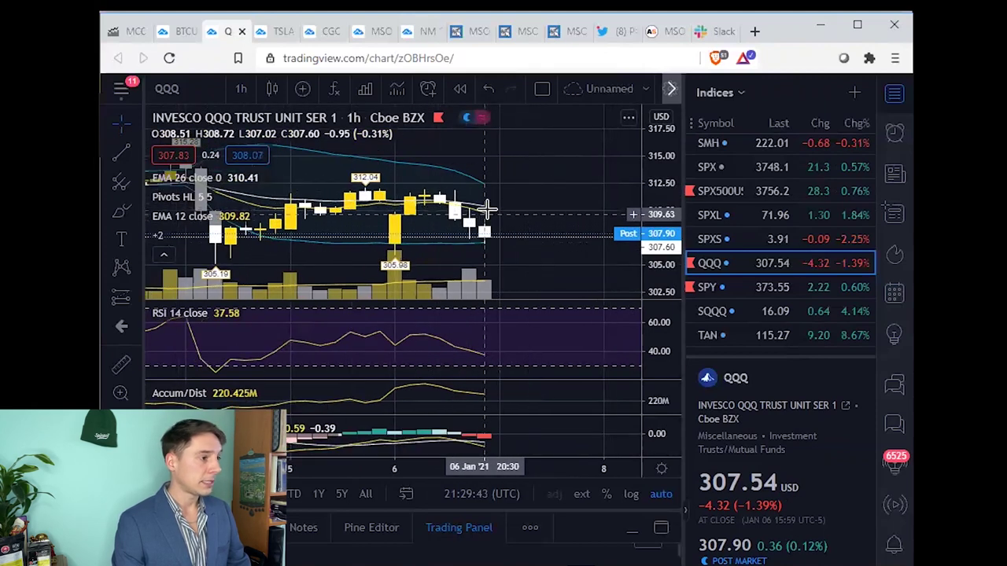
scroll(454, 178, down, 1)
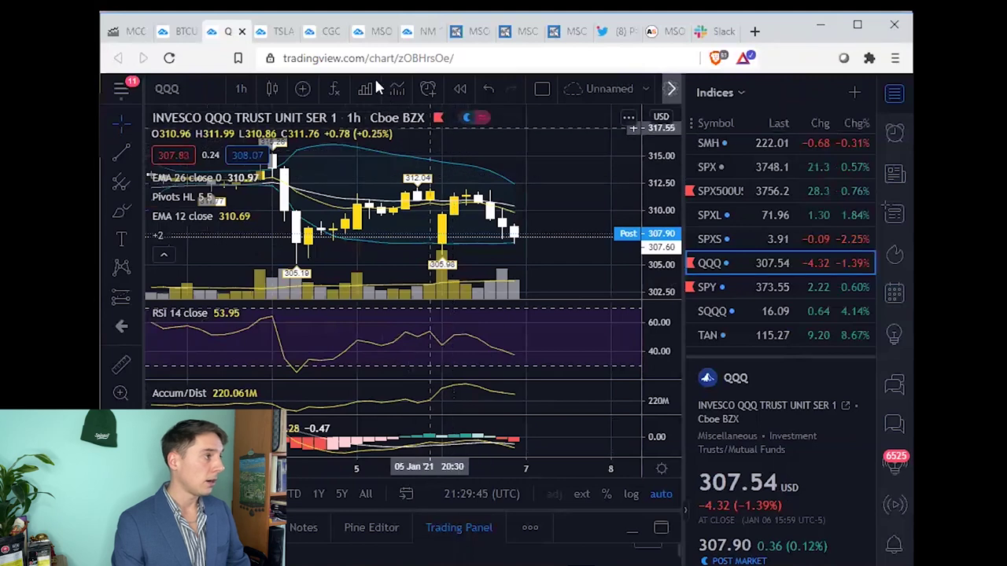
click(276, 35)
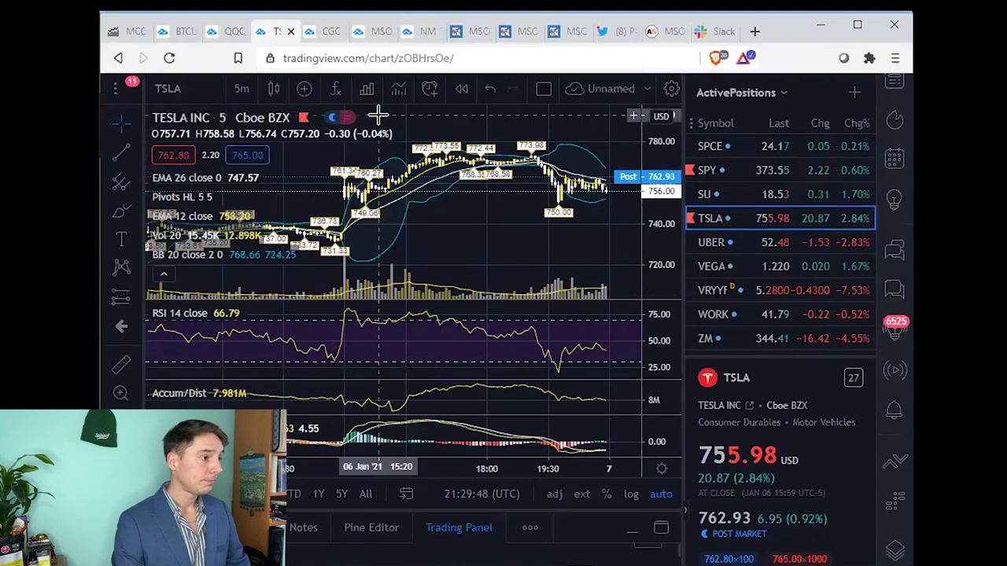
scroll(748, 219, down, 5)
Go back to the QQQ chart and scroll down the Indices watchlist.
scroll(746, 209, down, 3)
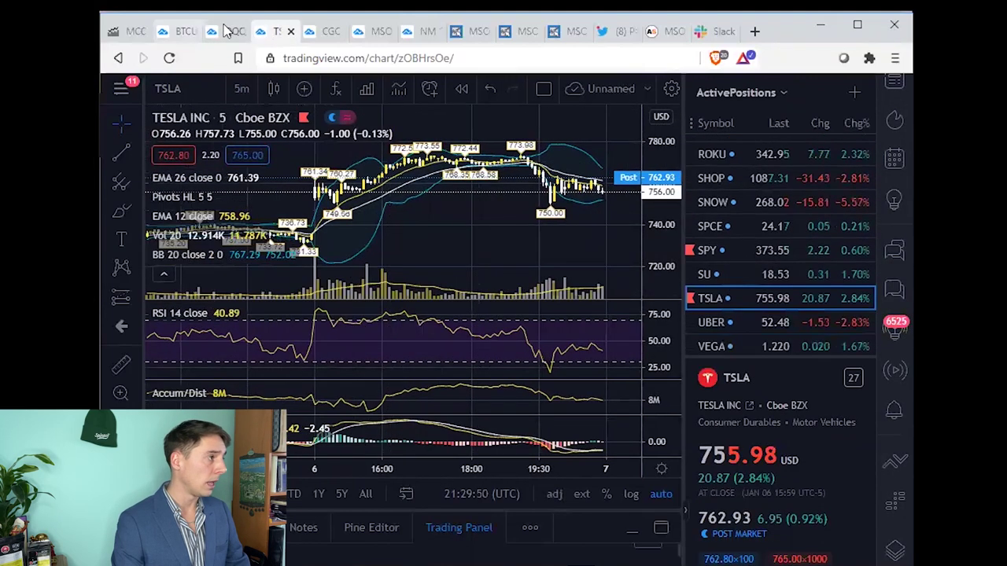
key(ctrl+shift+Tab)
scroll(731, 225, down, 5)
scroll(739, 180, up, 2)
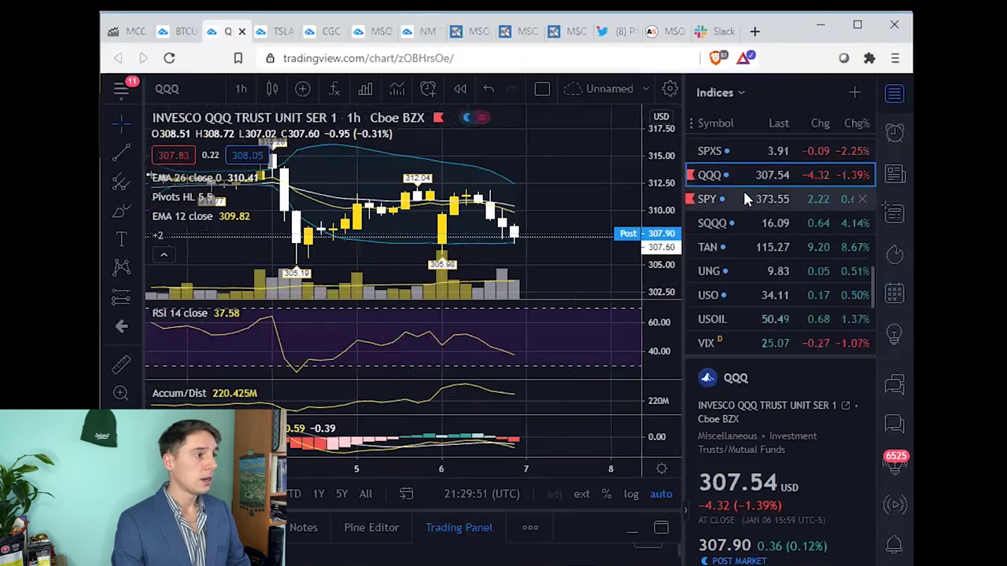
scroll(743, 189, down, 2)
Load the TAN solar ETF 1-hour chart and zoom it in and out for review.
click(738, 174)
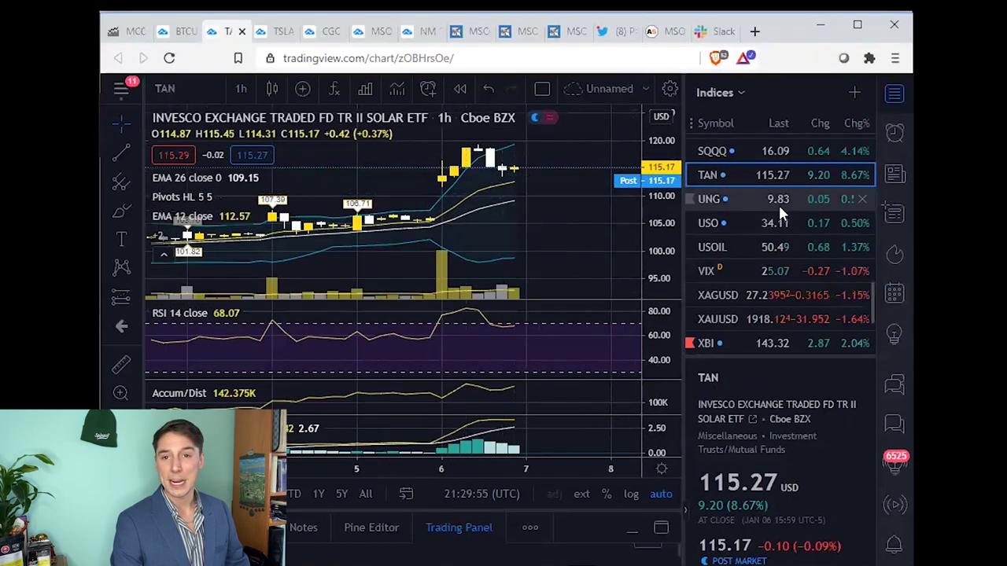
scroll(539, 211, down, 6)
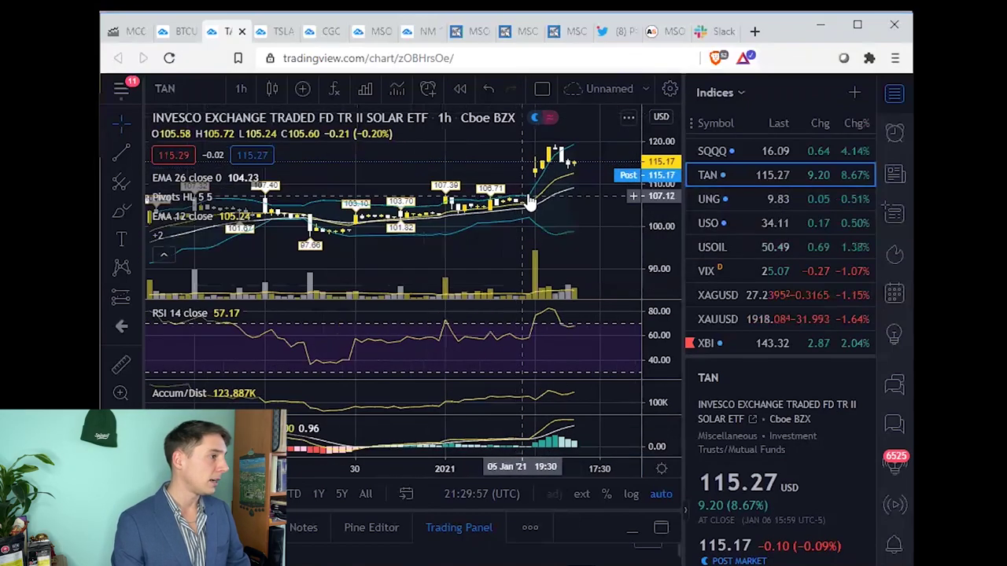
scroll(539, 210, down, 2)
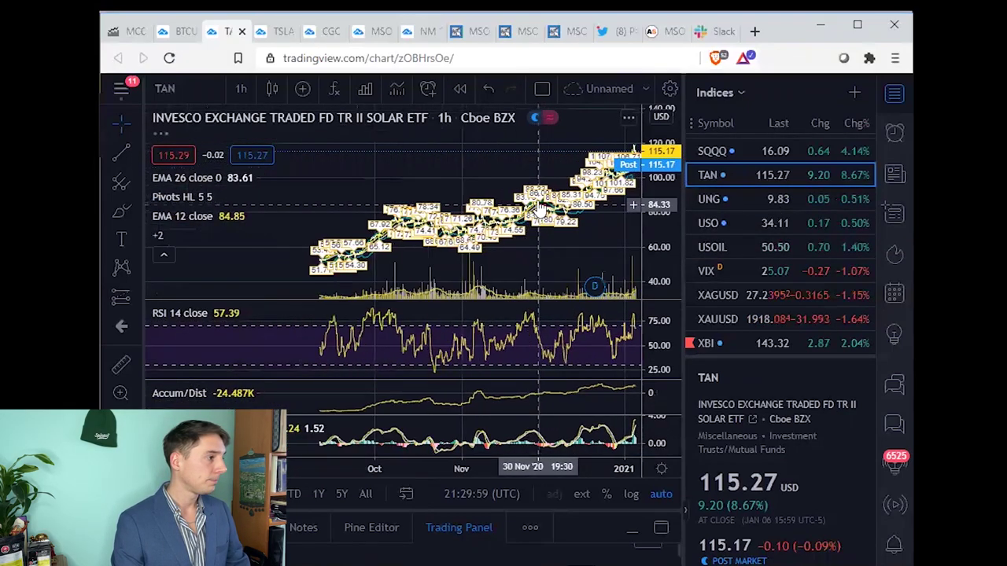
scroll(541, 216, up, 5)
scroll(541, 218, up, 4)
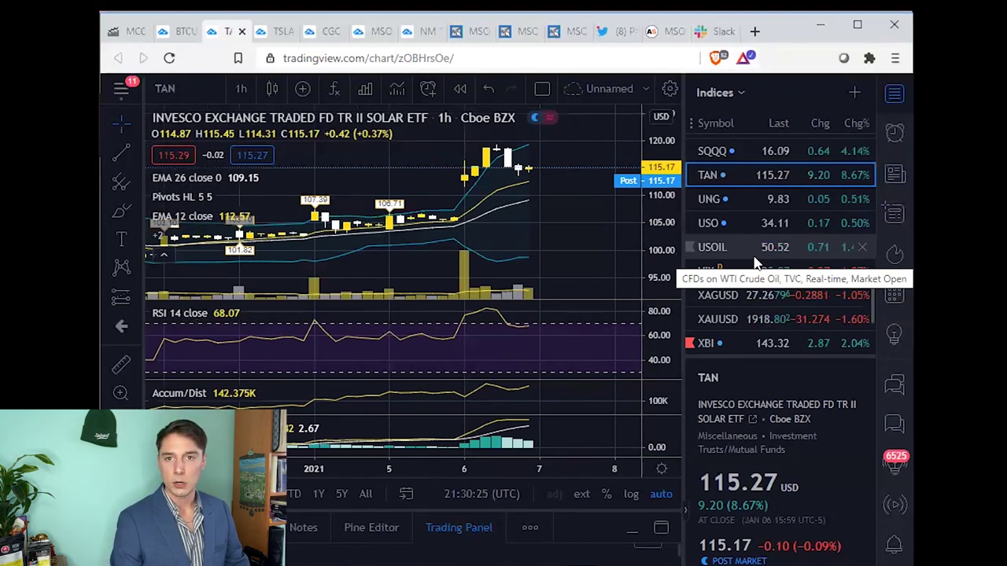
scroll(438, 254, down, 2)
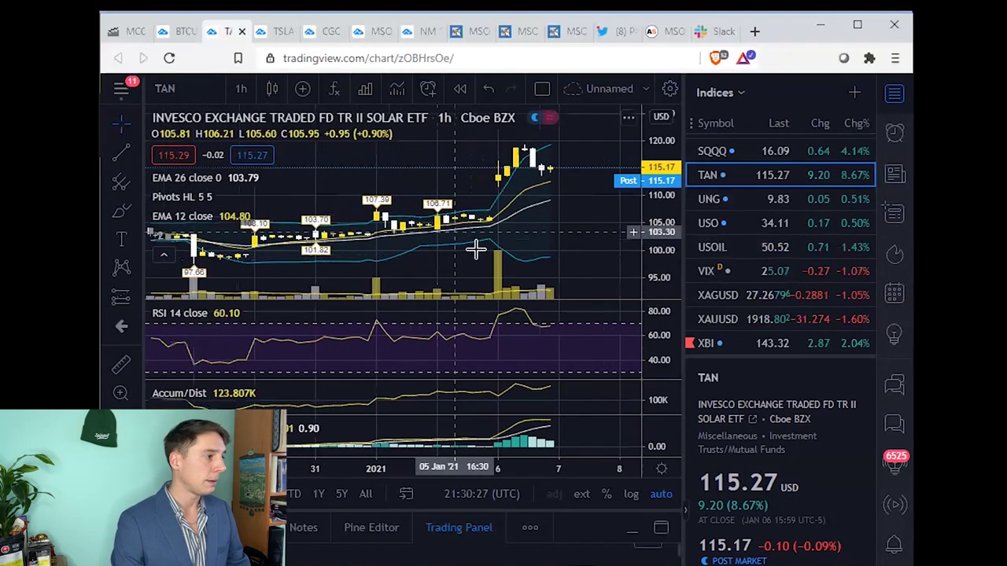
scroll(491, 240, up, 2)
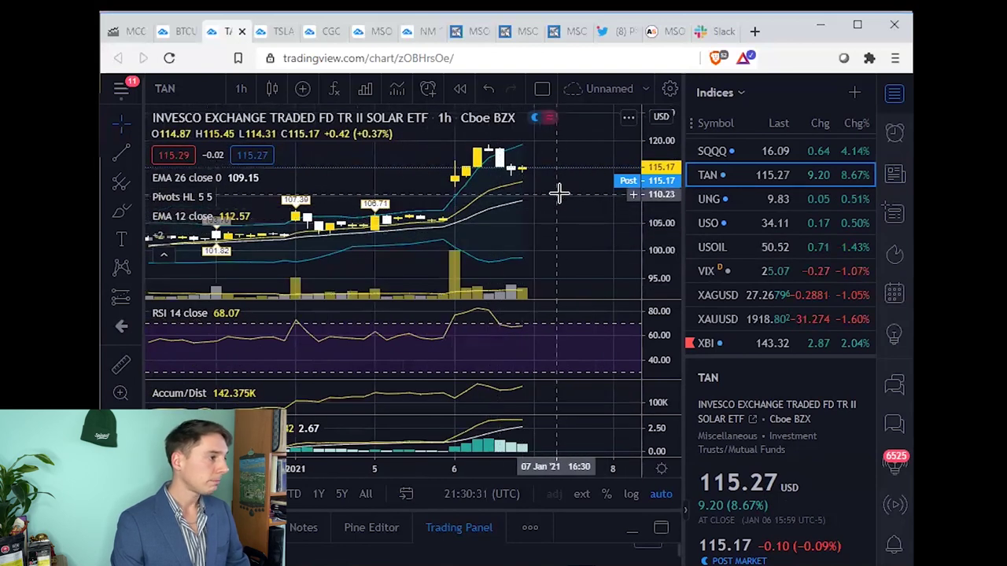
scroll(565, 198, down, 2)
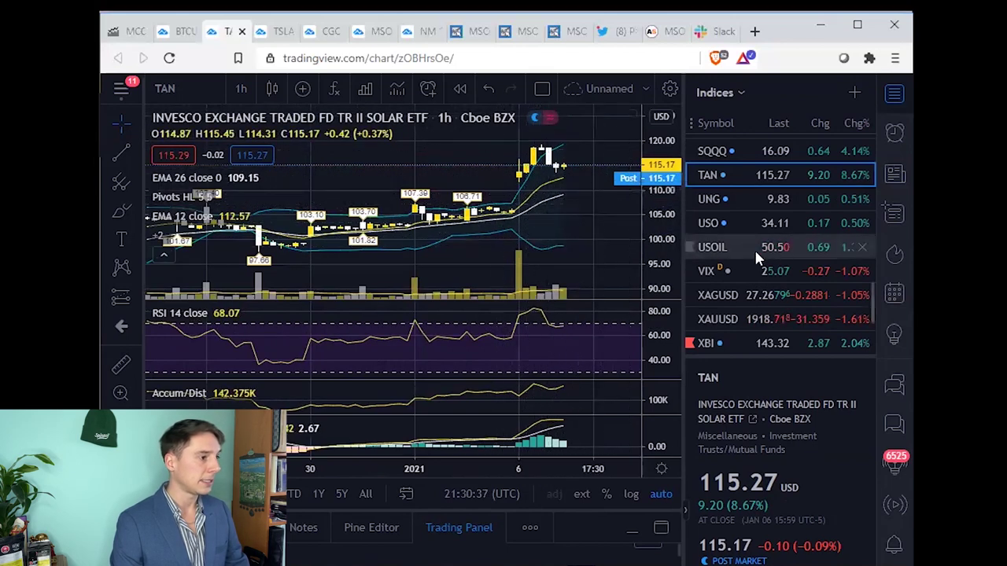
scroll(748, 251, down, 2)
scroll(734, 171, up, 1)
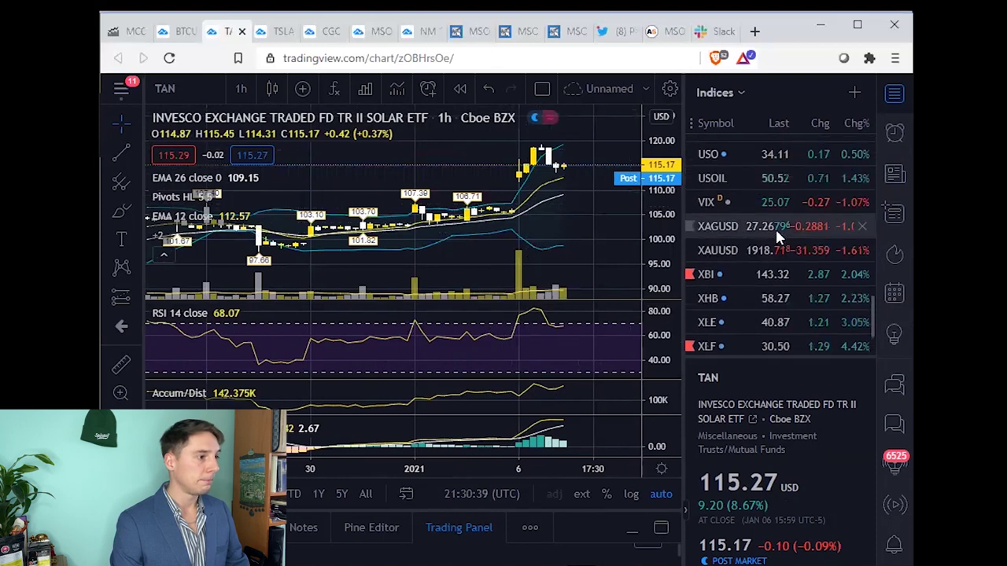
Flip between the silver XAGUSD and gold XAUUSD charts.
click(772, 227)
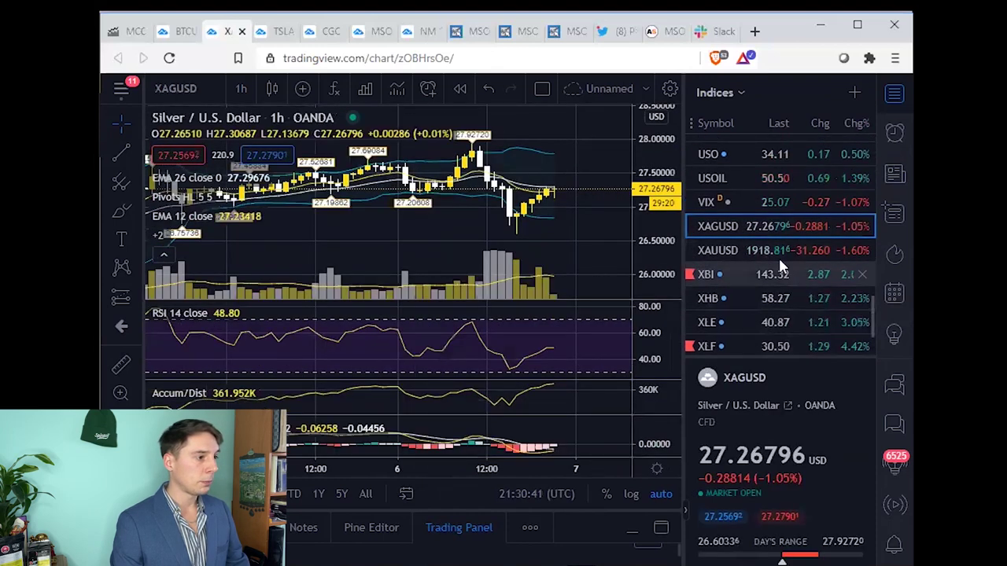
click(771, 250)
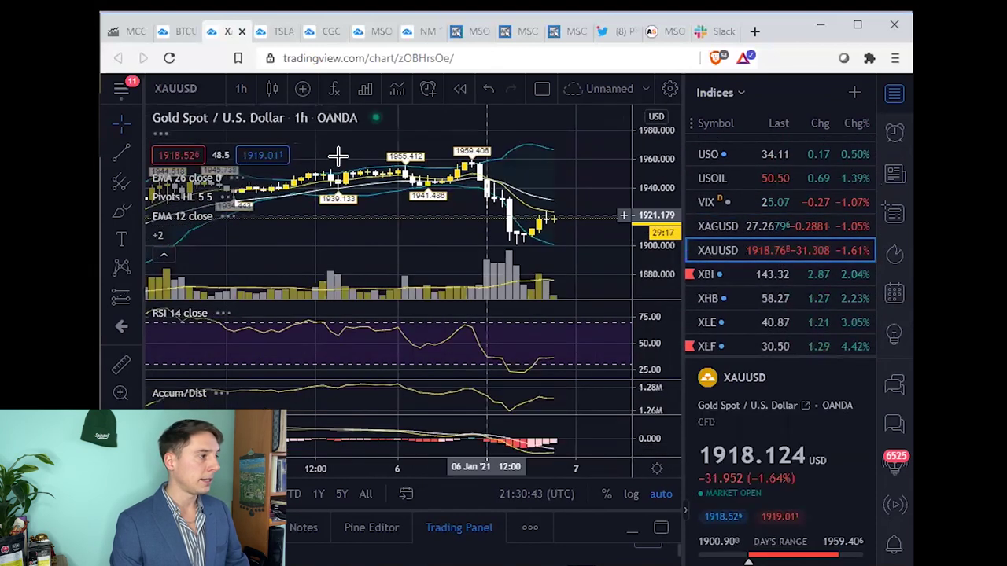
scroll(619, 209, up, 2)
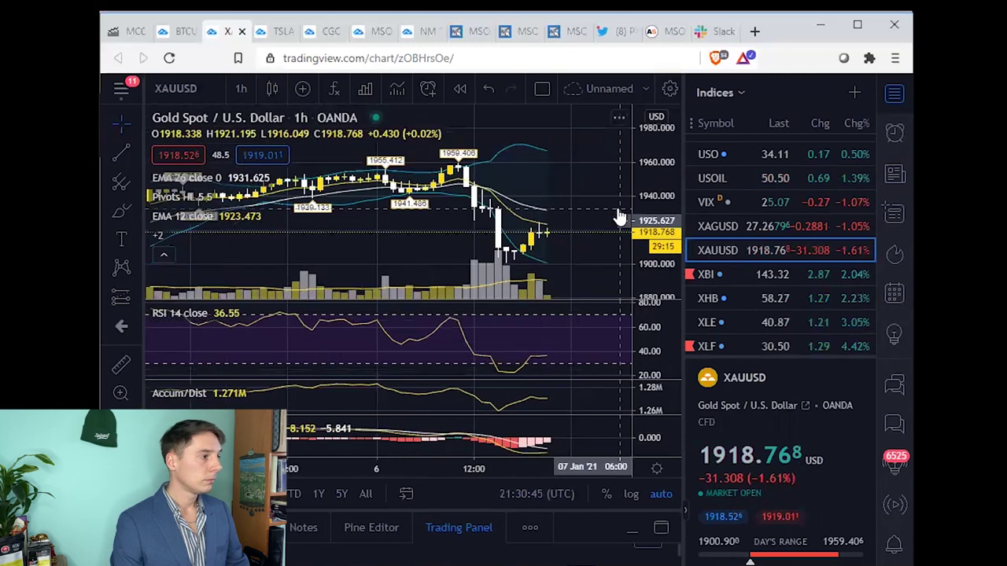
click(739, 226)
click(738, 248)
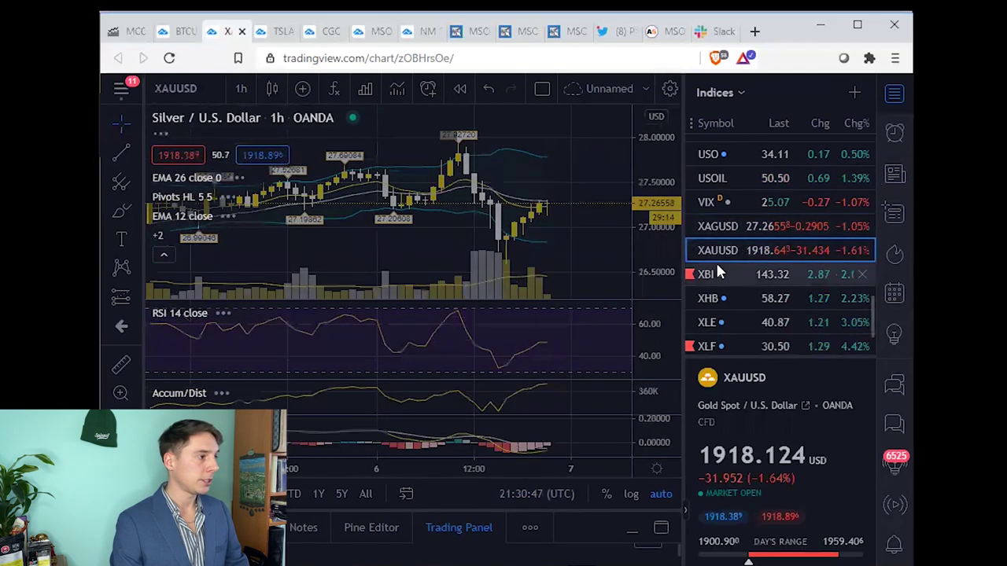
scroll(735, 265, down, 2)
Compare the XBI biotech and XHB homebuilders charts, ending on the XLE energy chart.
click(733, 190)
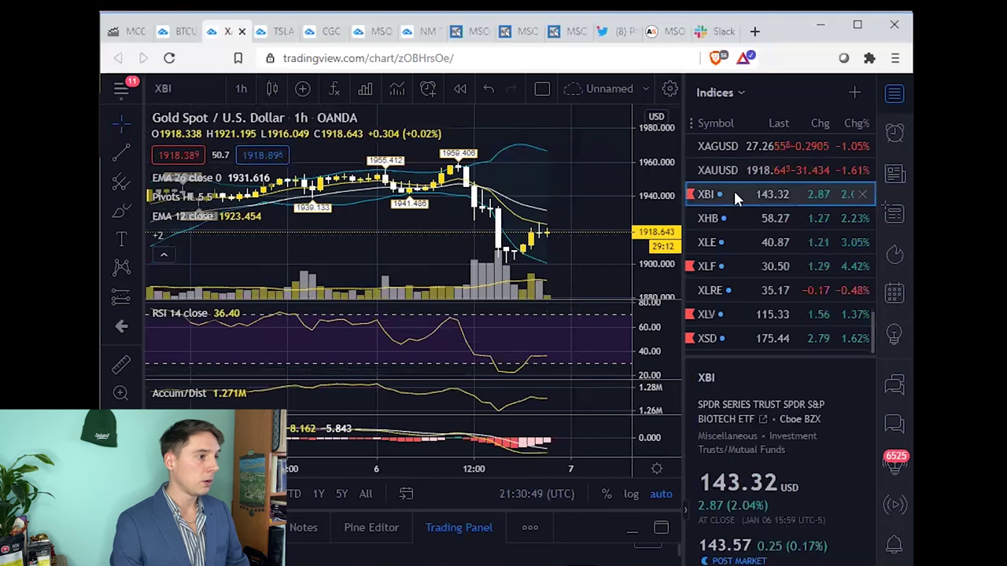
click(747, 217)
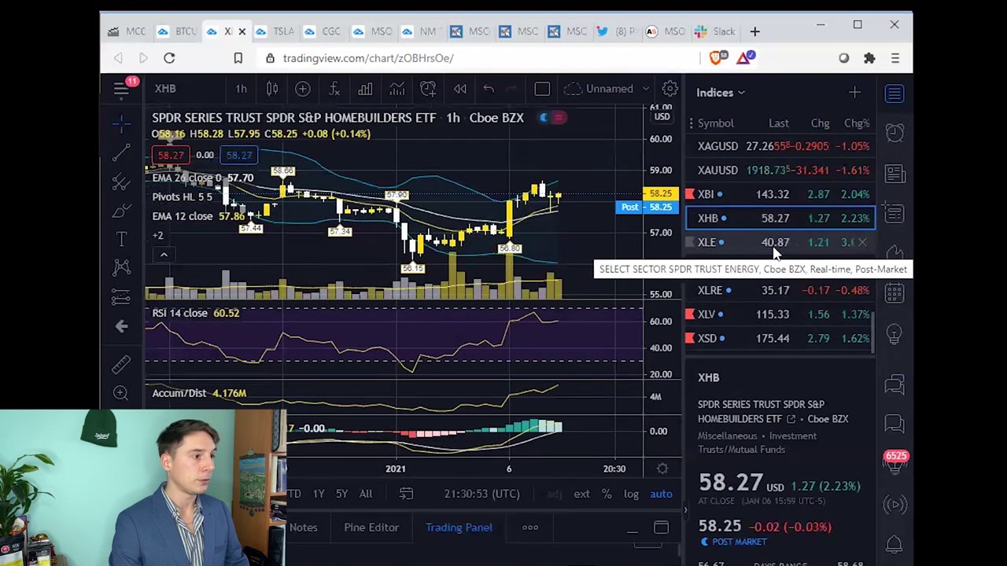
click(743, 195)
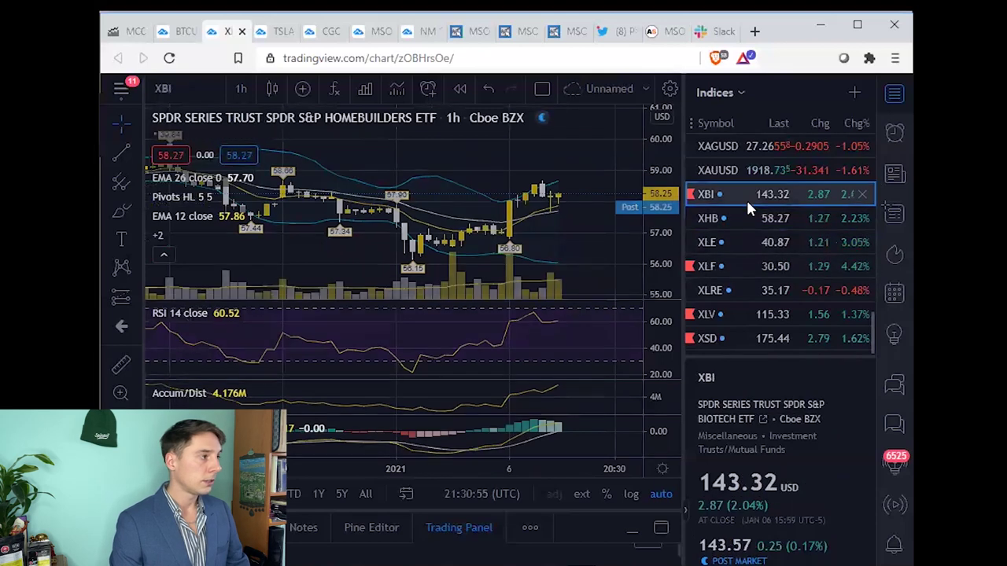
click(752, 216)
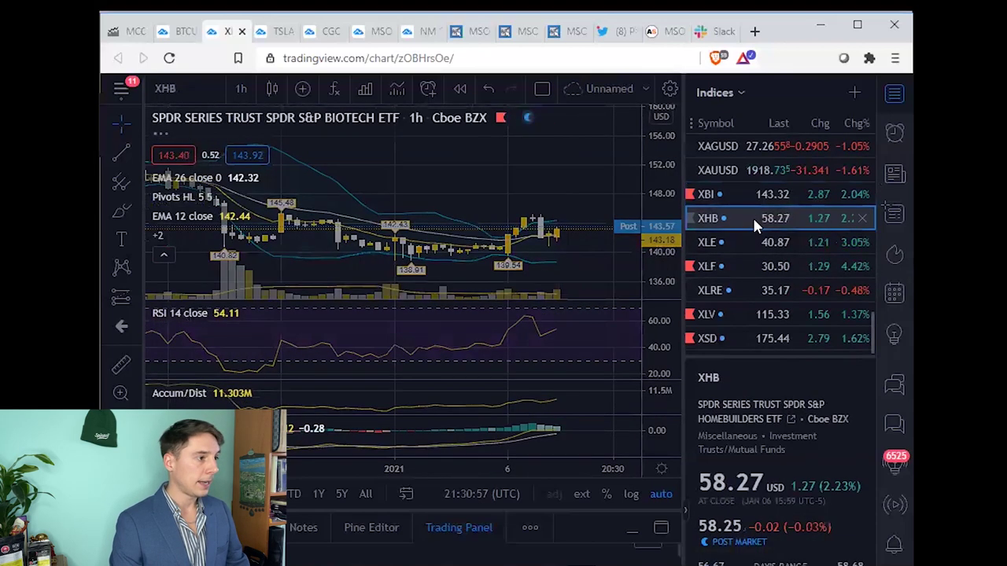
click(727, 246)
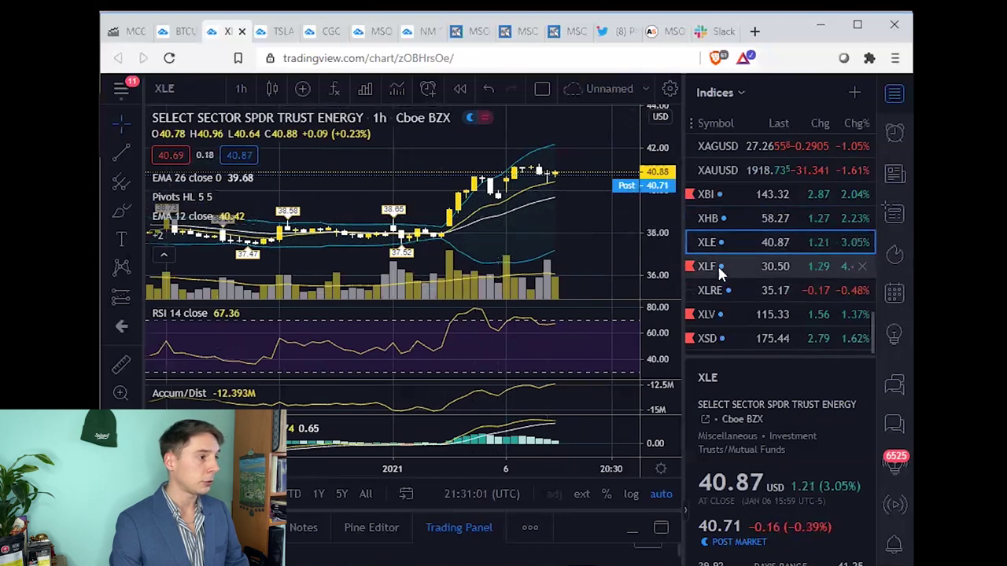
Review the XLF financial and XLRE real estate sector charts, zooming each.
click(718, 266)
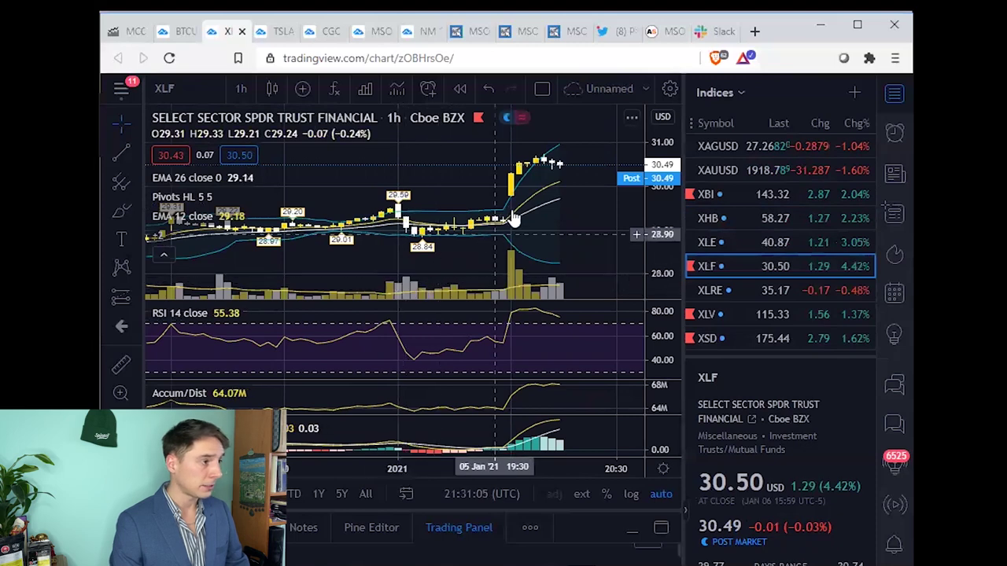
scroll(567, 224, up, 2)
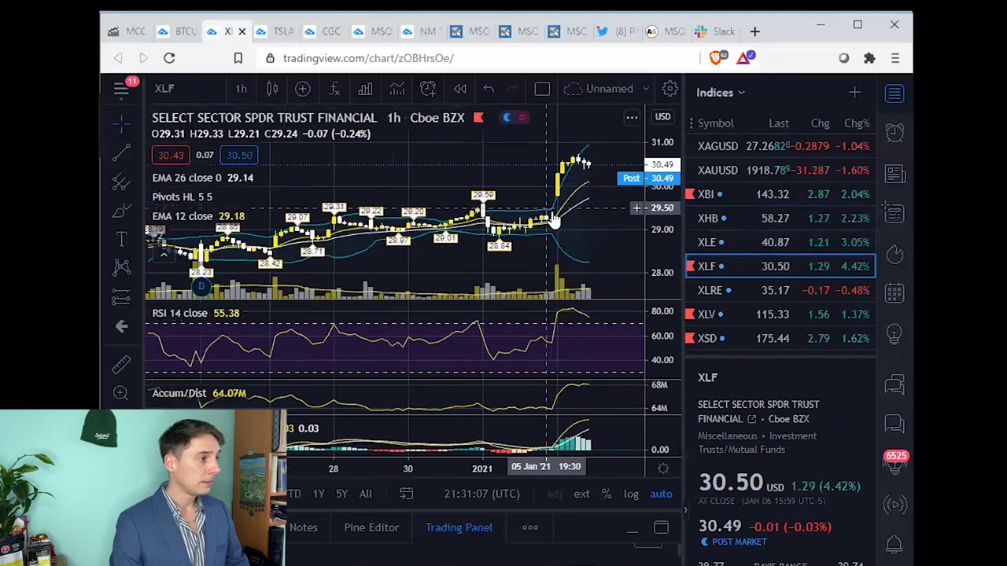
scroll(542, 185, up, 1)
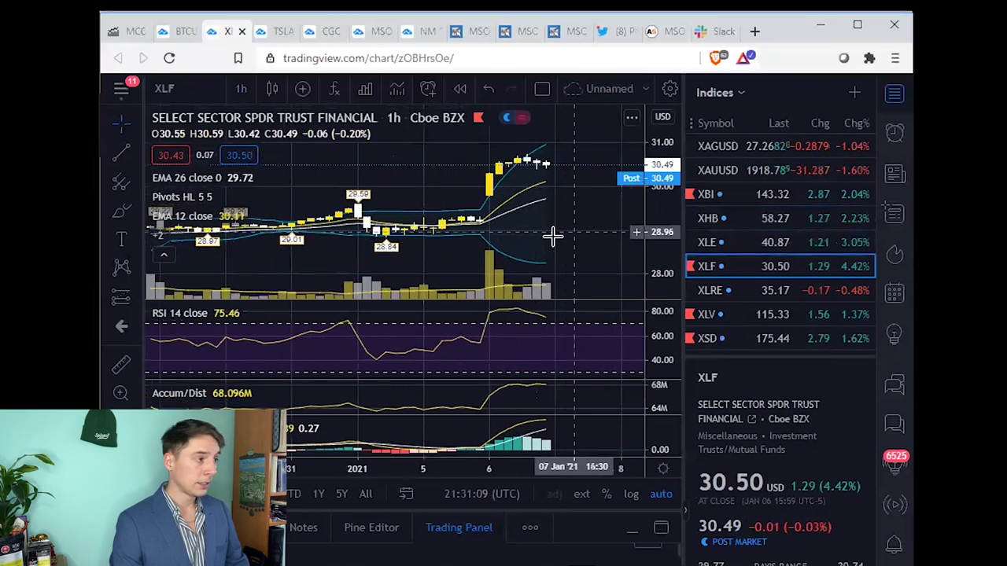
click(740, 288)
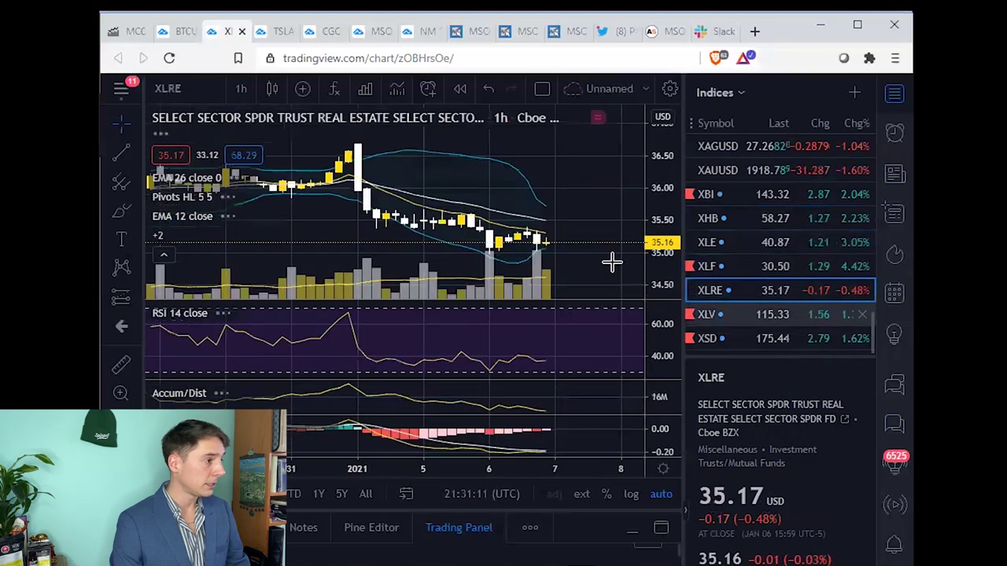
scroll(543, 244, up, 2)
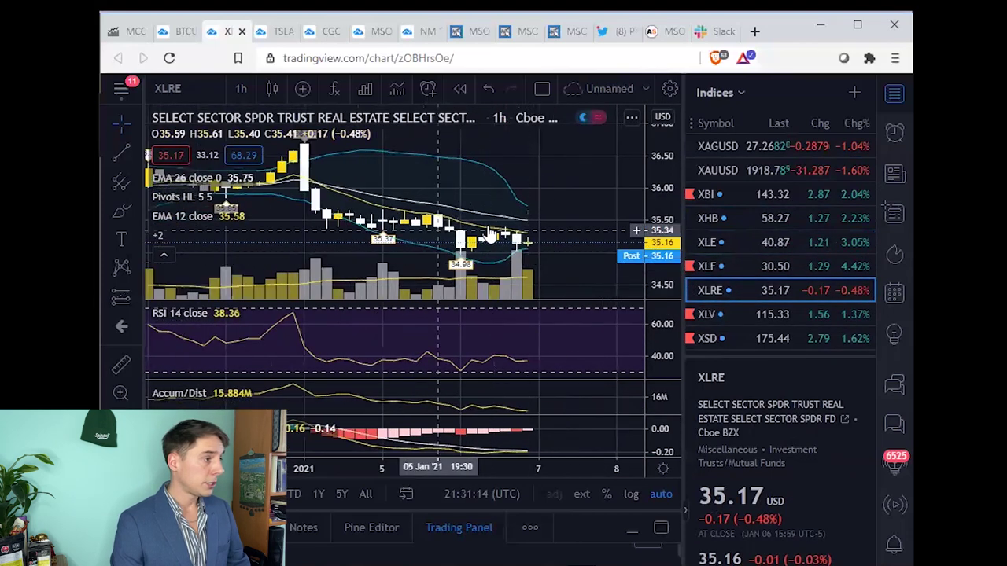
scroll(532, 256, down, 1)
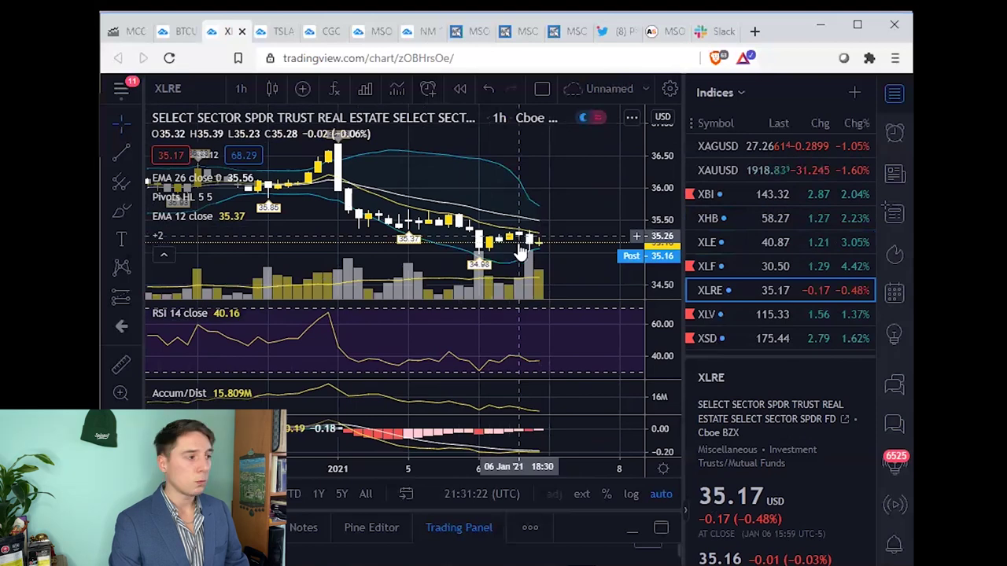
Review the XLV healthcare hourly chart, then return to the POW schedule window.
click(736, 315)
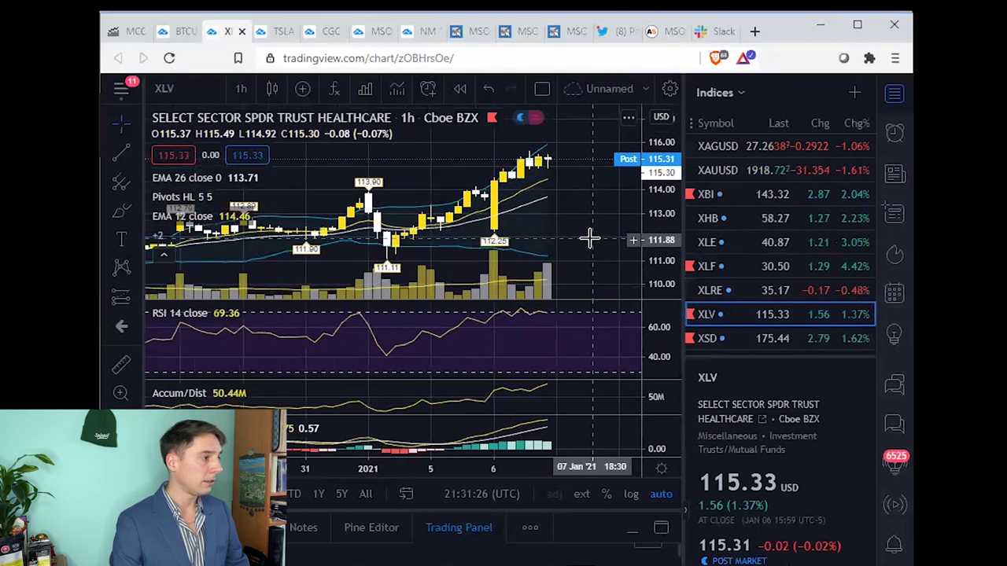
scroll(582, 238, up, 2)
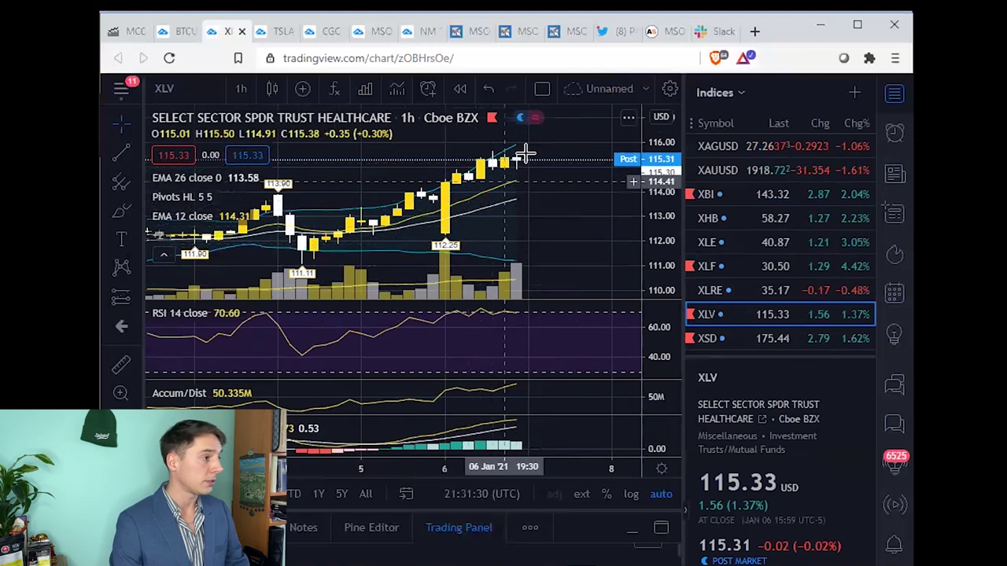
scroll(494, 153, down, 2)
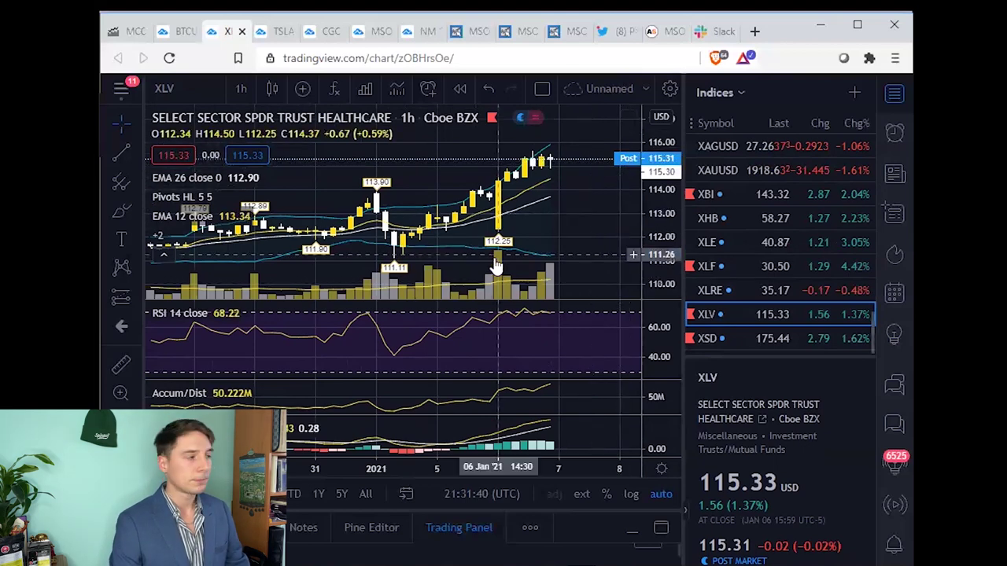
key(alt+Tab)
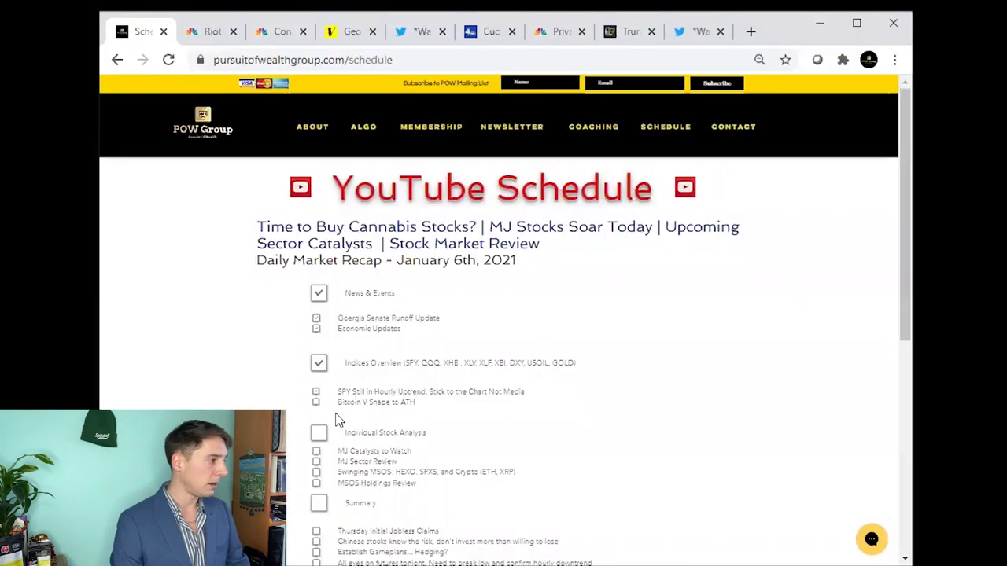
Tick Individual Stock Analysis and MJ Catalysts to Watch on the POW schedule, then leave the window.
click(319, 432)
click(315, 451)
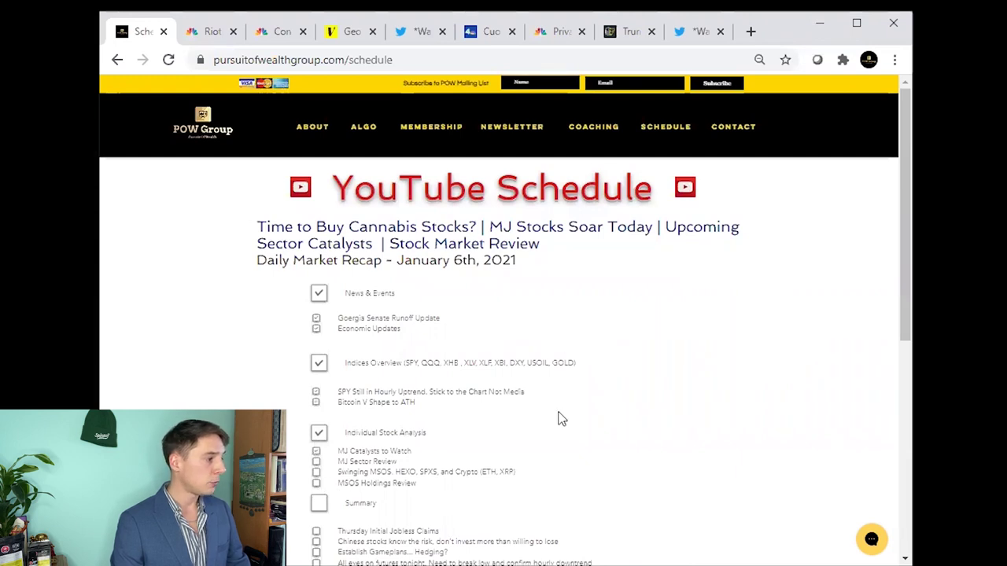
scroll(574, 391, down, 2)
scroll(573, 393, up, 2)
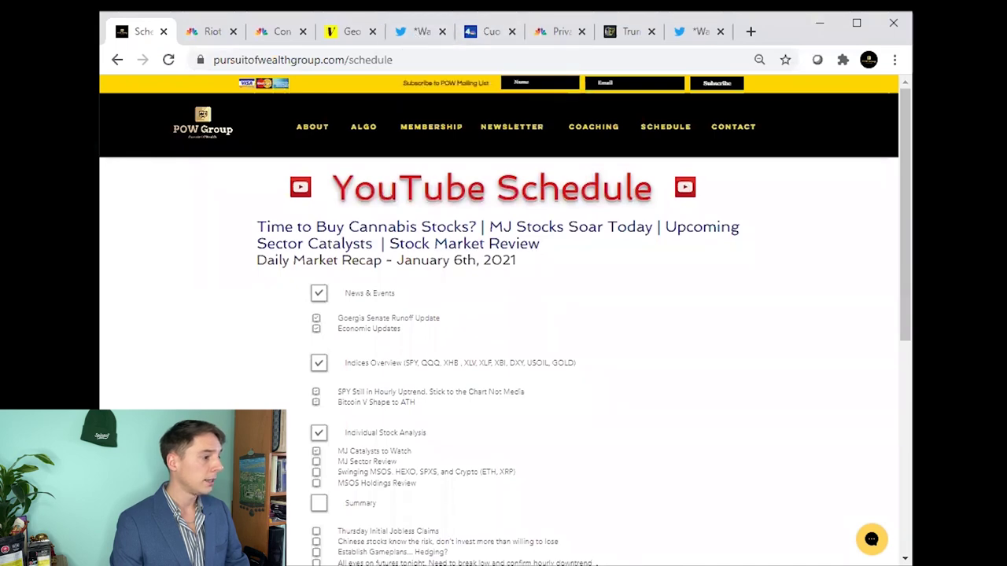
key(alt+Tab)
On the POW Group Twitter profile, enlarge the image in the 'Some MJ Catalysts to be Expecting.' tweet.
click(609, 32)
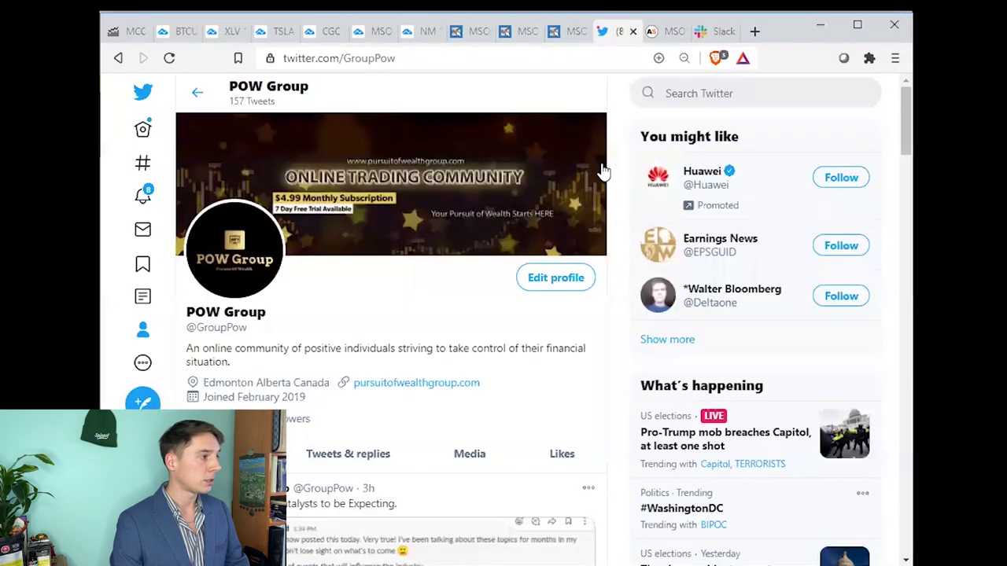
scroll(663, 297, down, 2)
scroll(663, 297, up, 2)
scroll(668, 317, down, 2)
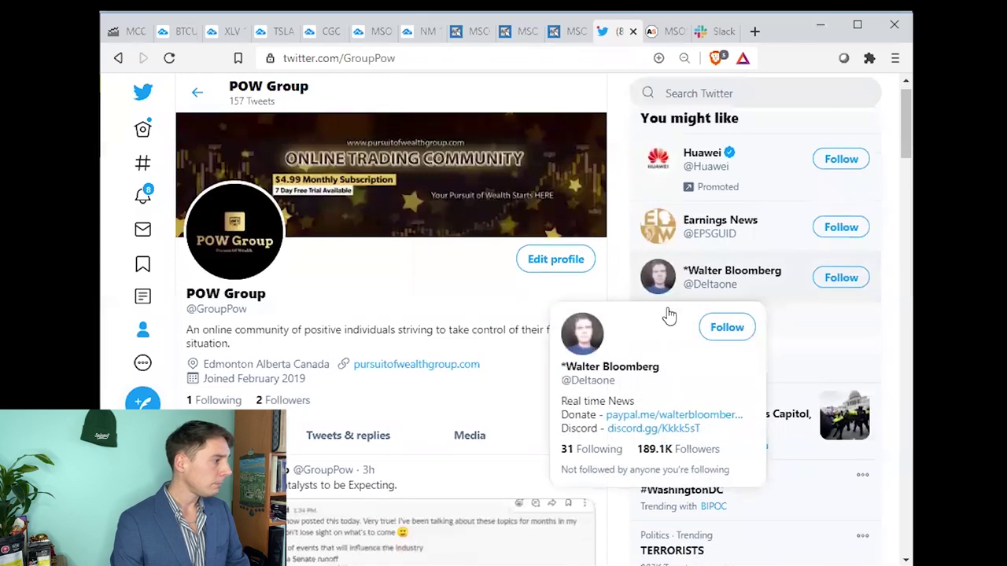
scroll(443, 378, up, 2)
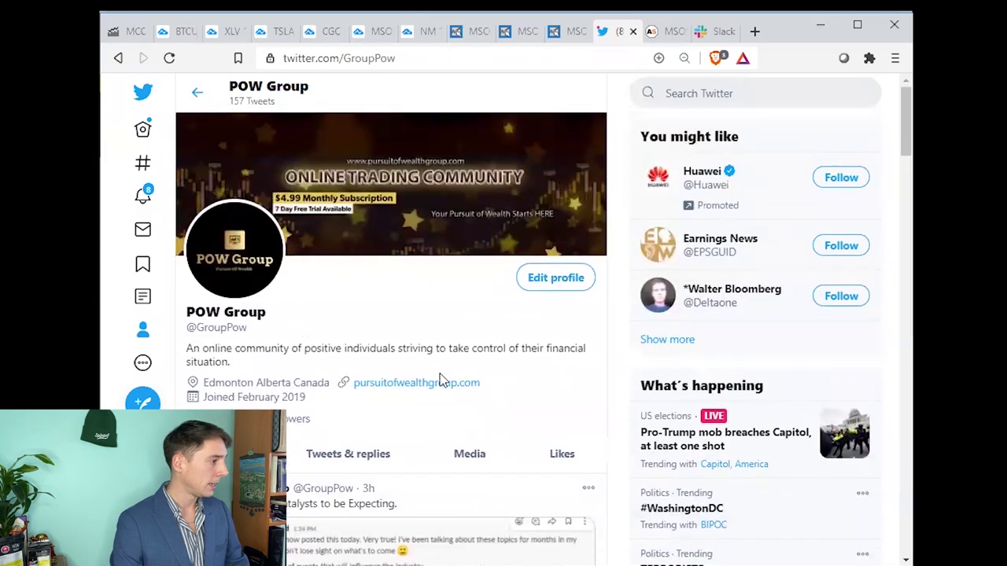
scroll(481, 391, down, 3)
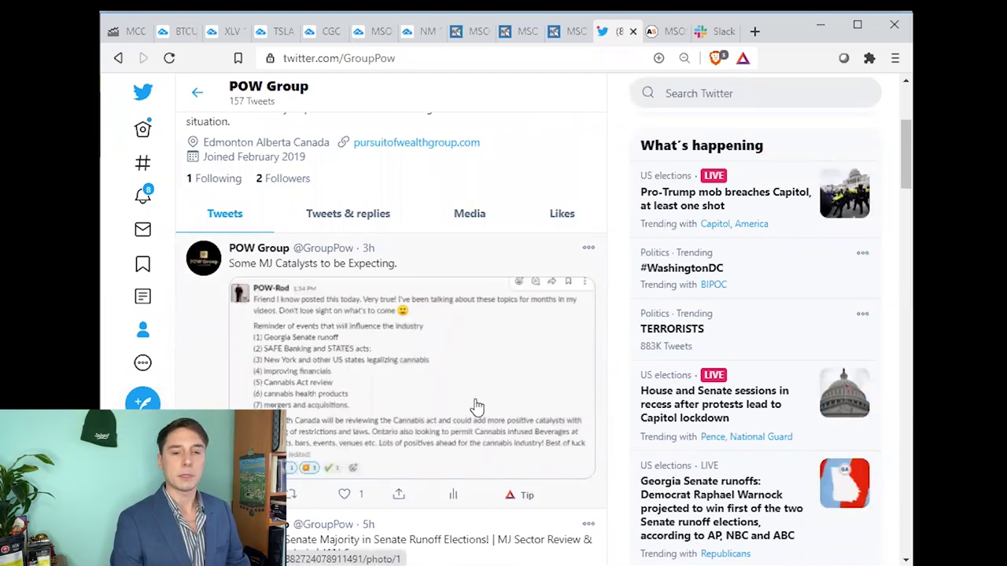
scroll(449, 330, up, 4)
scroll(408, 439, down, 3)
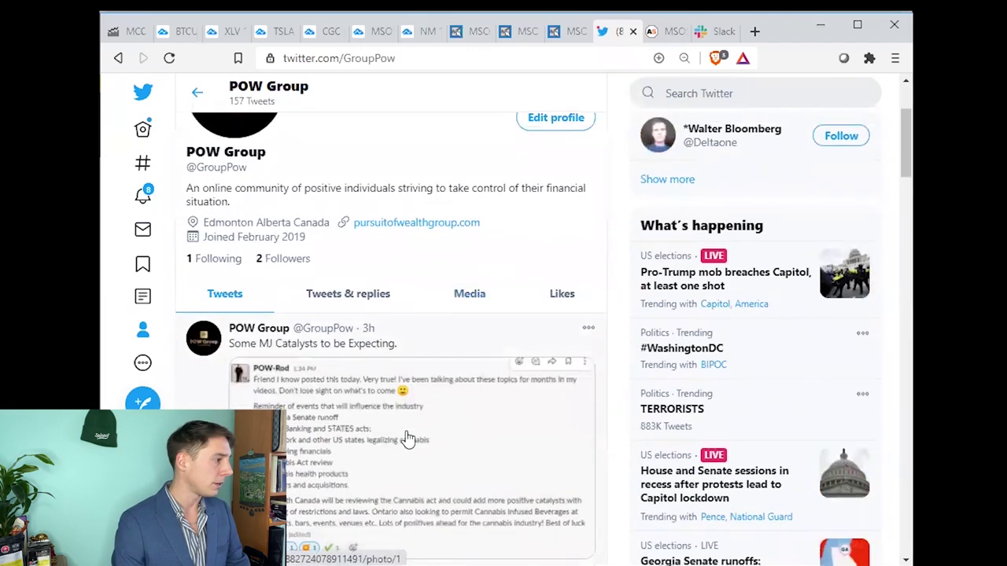
click(408, 439)
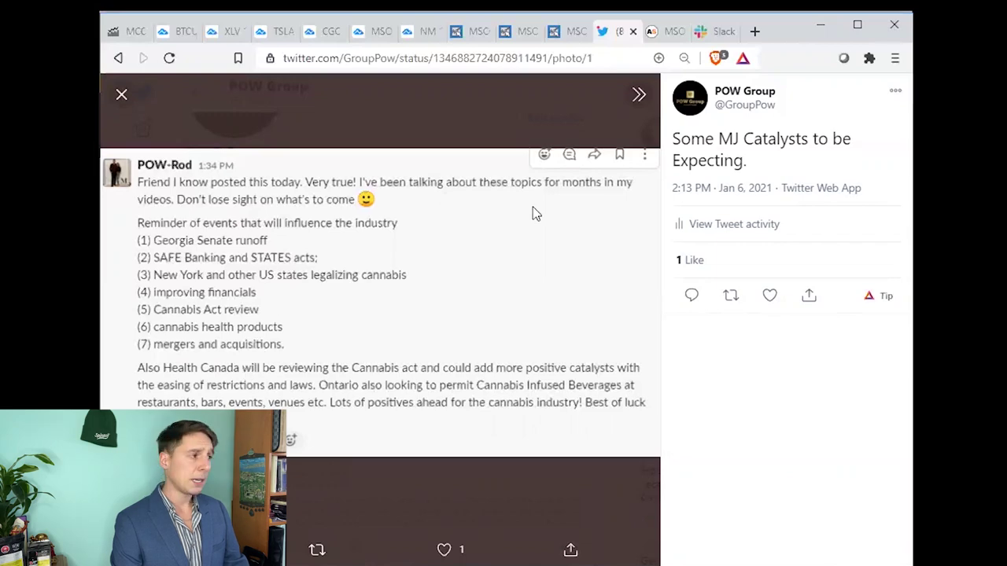
Close the enlarged catalysts image, browse the profile, then bring up the Canopy Growth (CGC) chart.
click(122, 95)
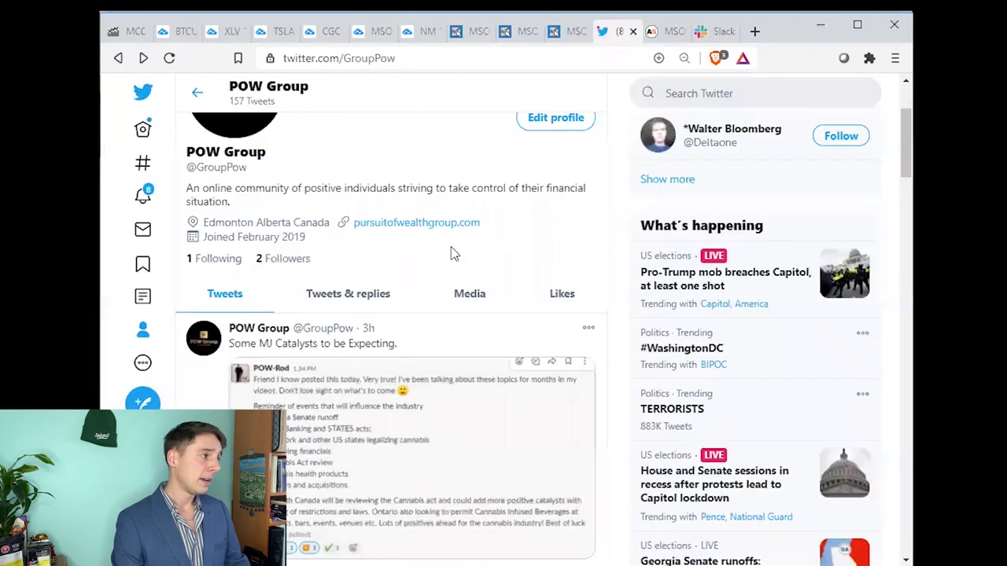
scroll(554, 260, up, 2)
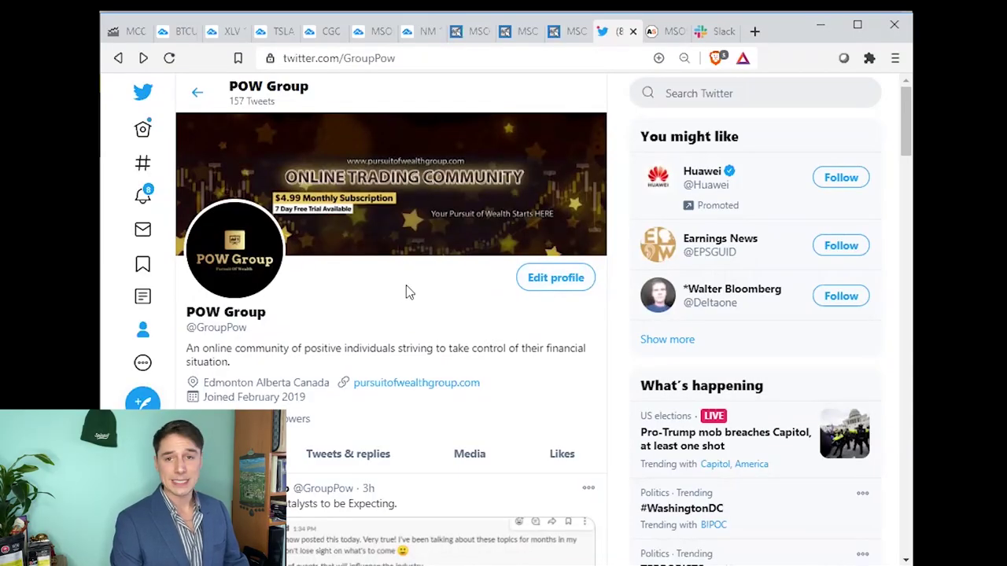
scroll(391, 329, down, 1)
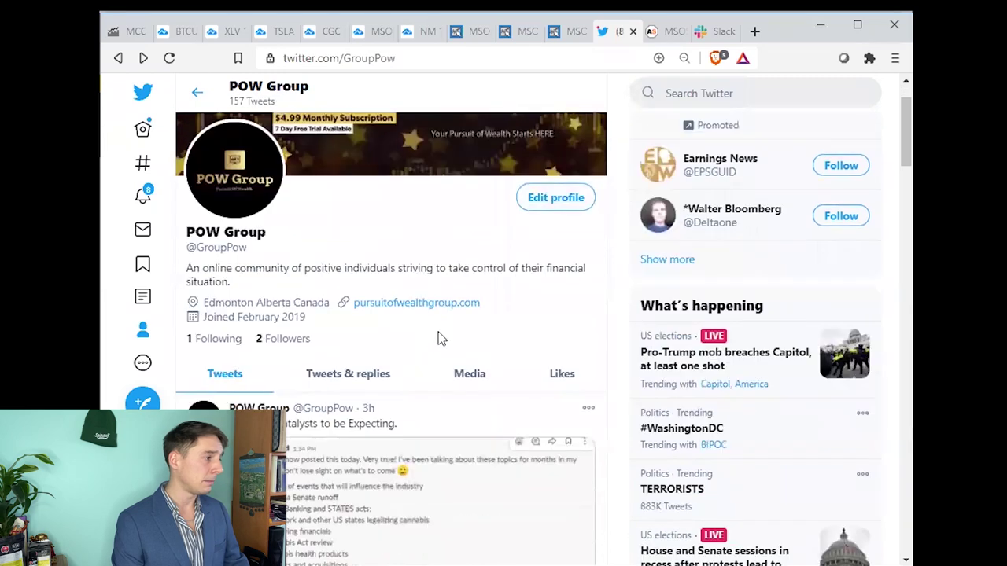
scroll(438, 335, up, 1)
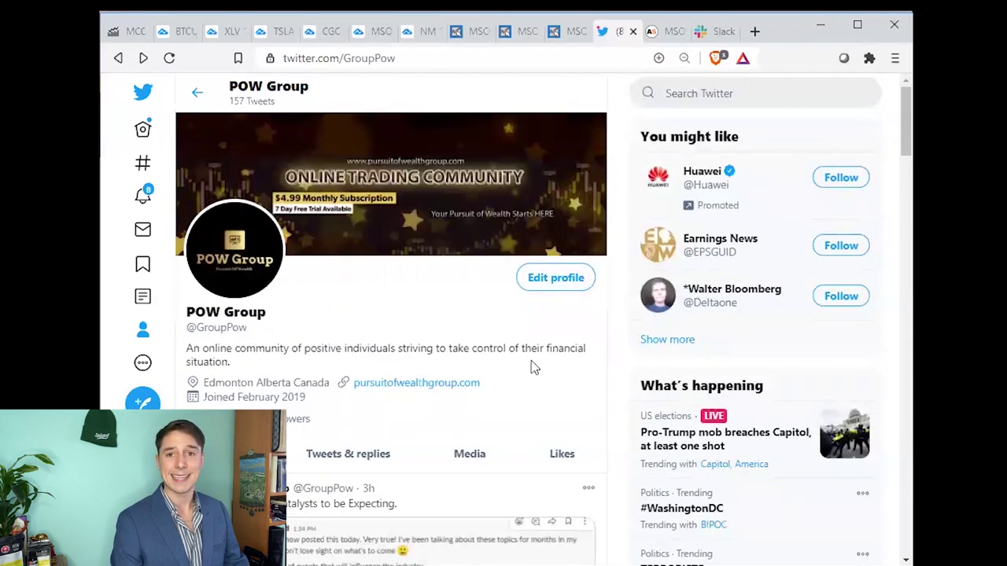
scroll(533, 366, down, 2)
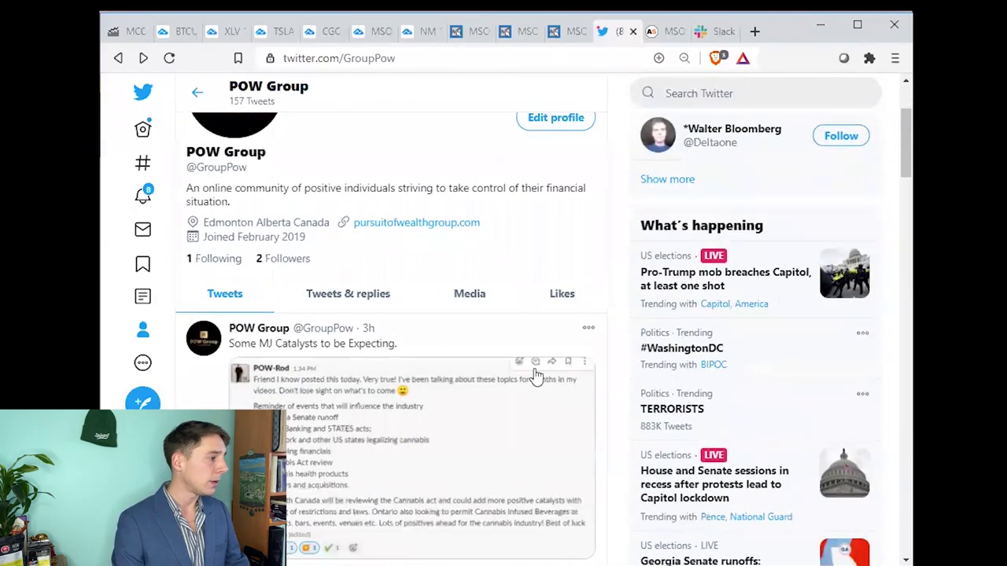
scroll(519, 393, up, 2)
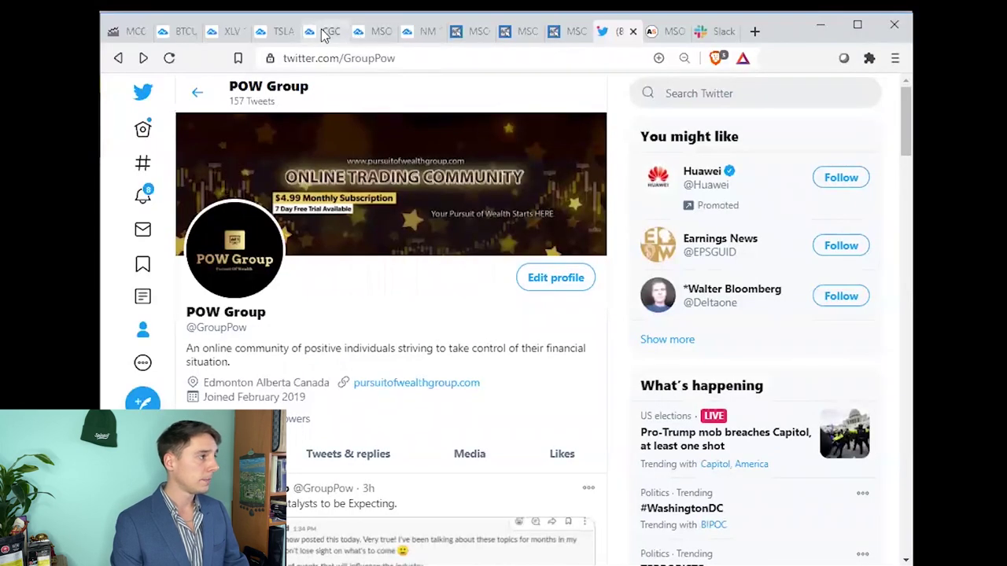
click(324, 33)
Set the CGC chart to weekly candles and sketch a trend line from the October low, then delete it.
click(240, 89)
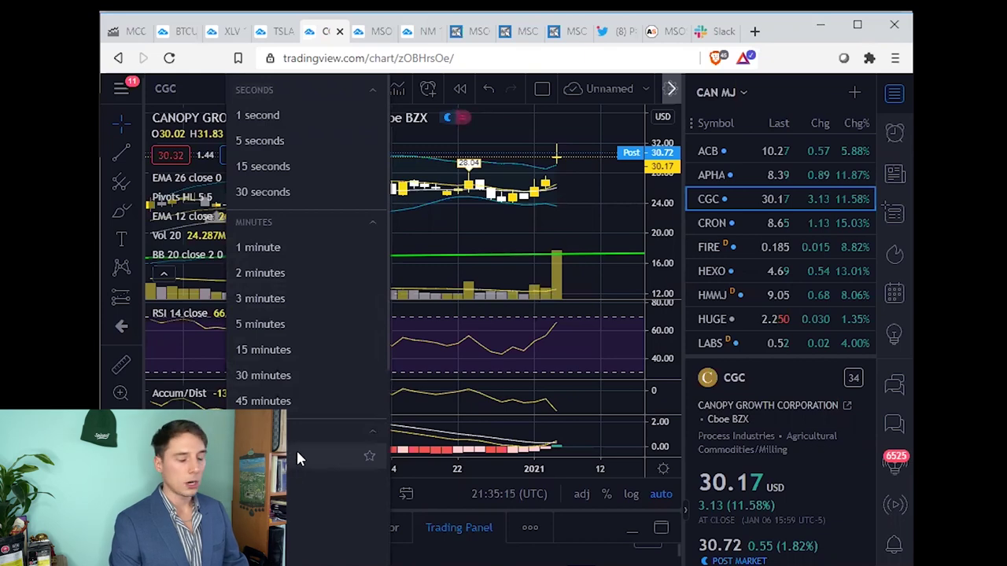
scroll(298, 457, down, 3)
click(331, 555)
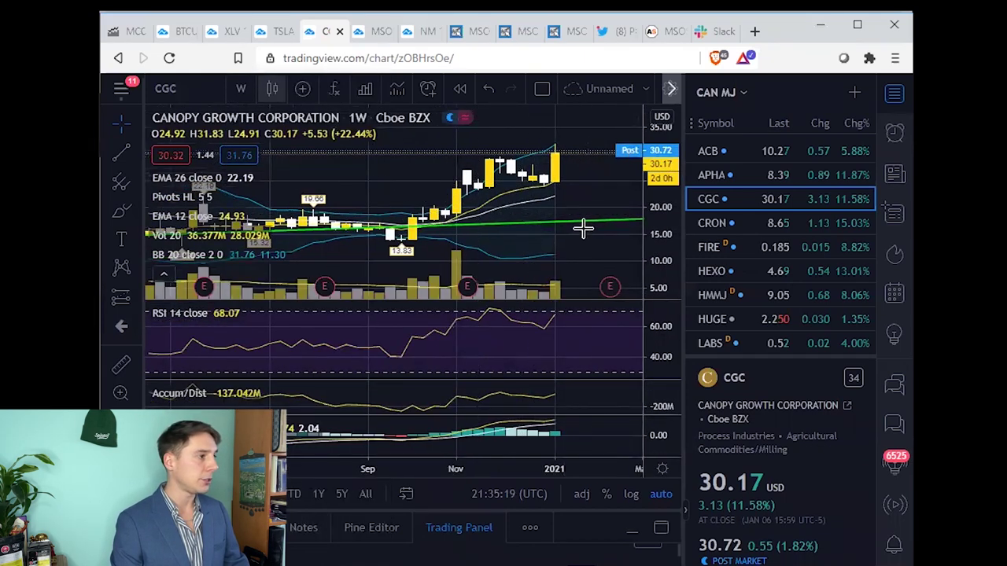
scroll(594, 230, down, 4)
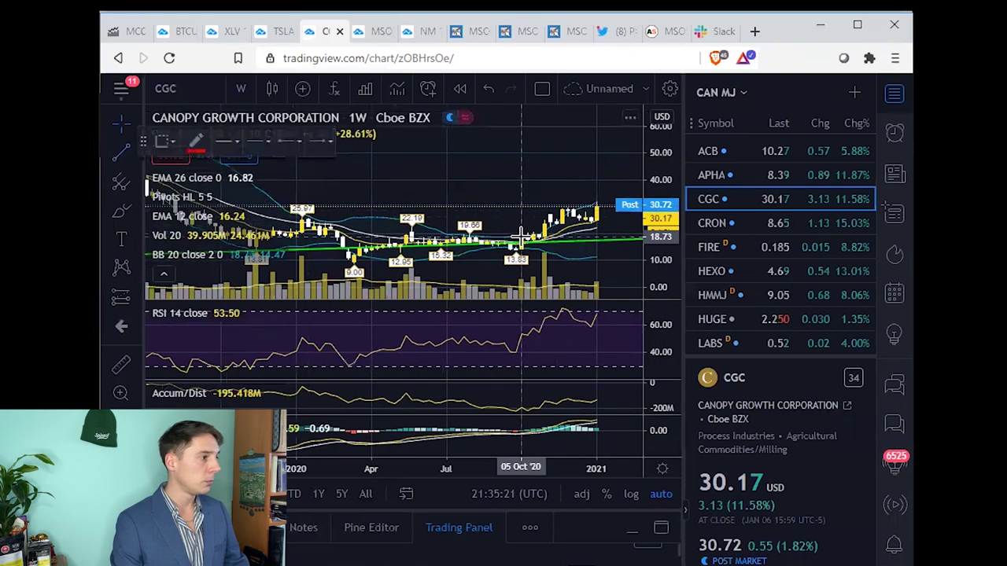
mouse_move(510, 255)
mouse_down()
mouse_move(589, 207)
mouse_move(508, 196)
mouse_move(485, 216)
mouse_move(532, 162)
mouse_move(571, 166)
mouse_up()
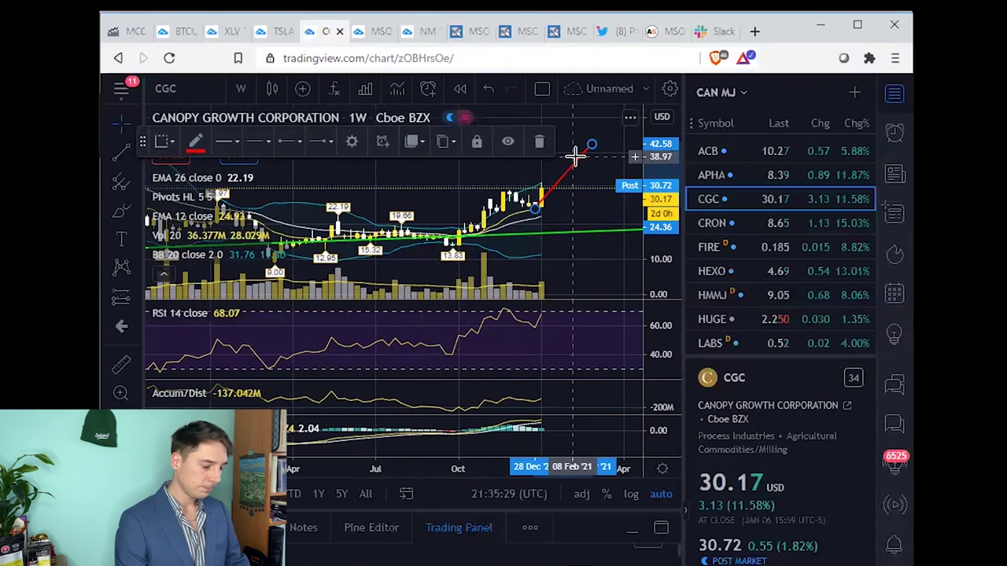
key(Delete)
Measure the CGC upside with two quick price-range measurements from the latest bar.
scroll(586, 189, down, 3)
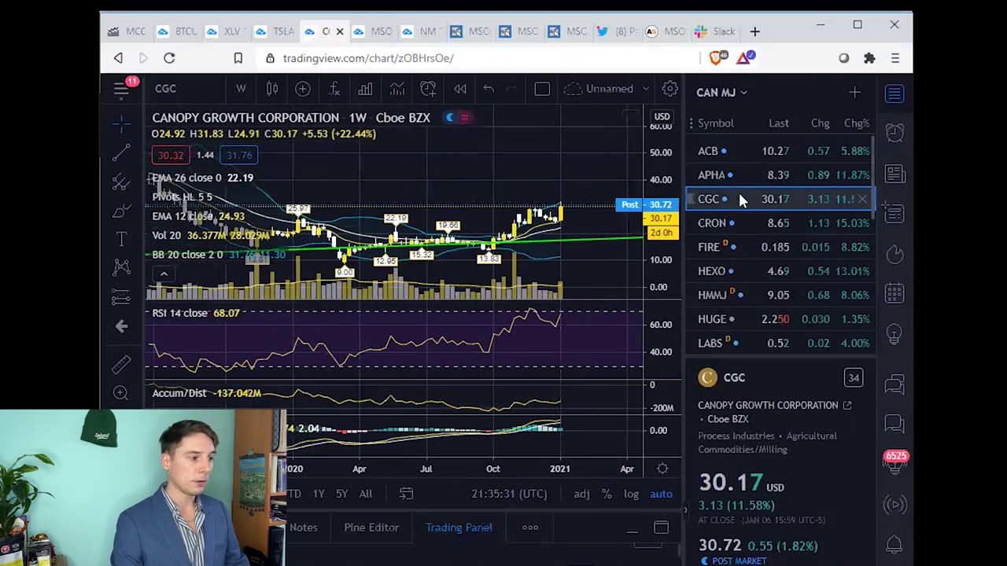
shift+click(589, 205)
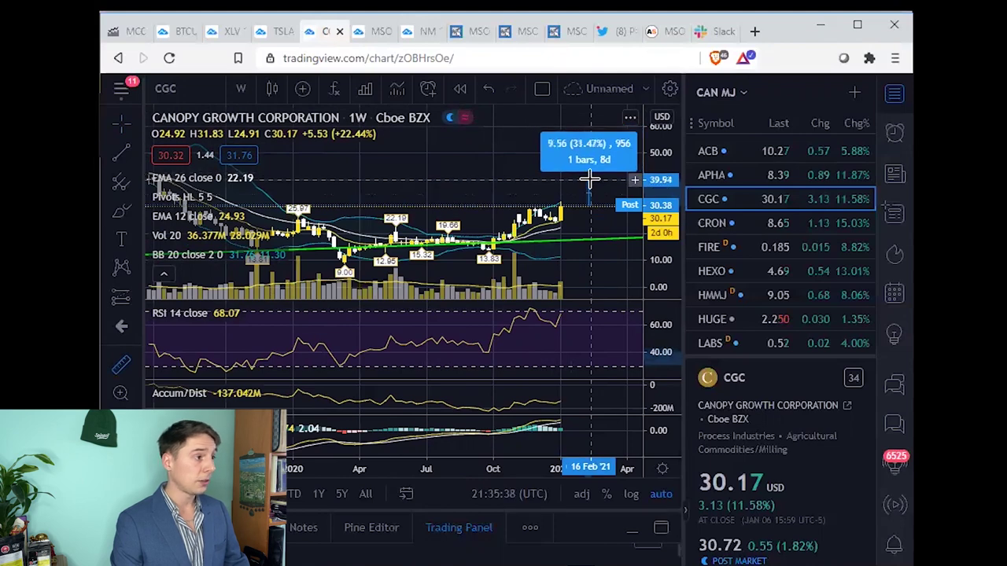
click(589, 185)
scroll(594, 212, down, 5)
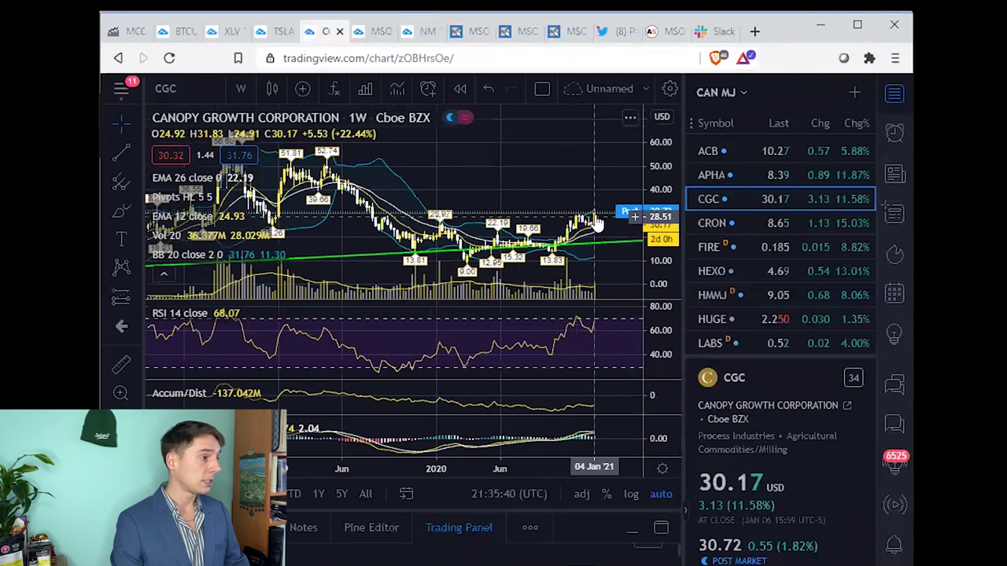
drag(596, 223, 521, 149)
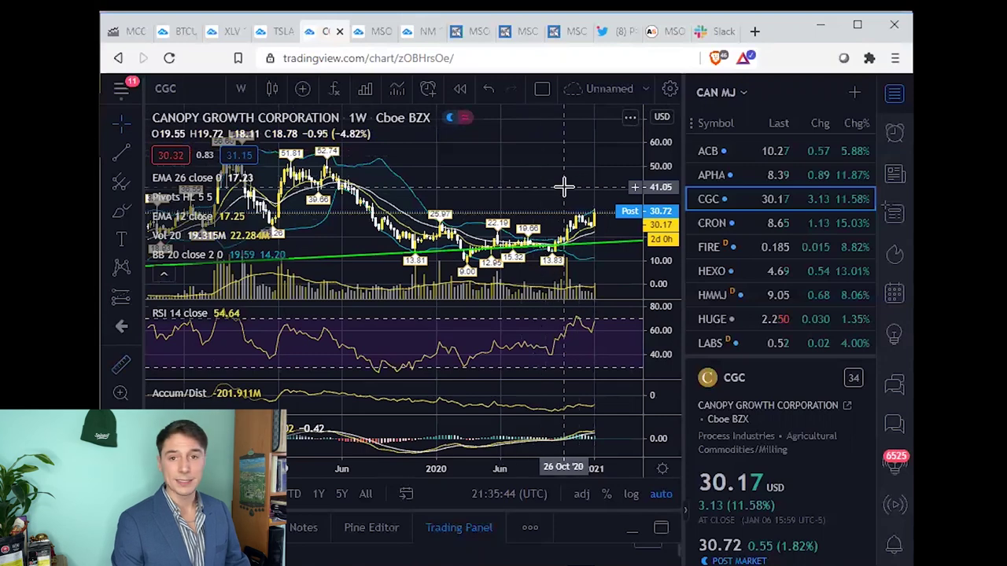
scroll(515, 194, up, 4)
Switch the CGC chart to 1-month candles and zoom around its longer-term trend.
click(241, 89)
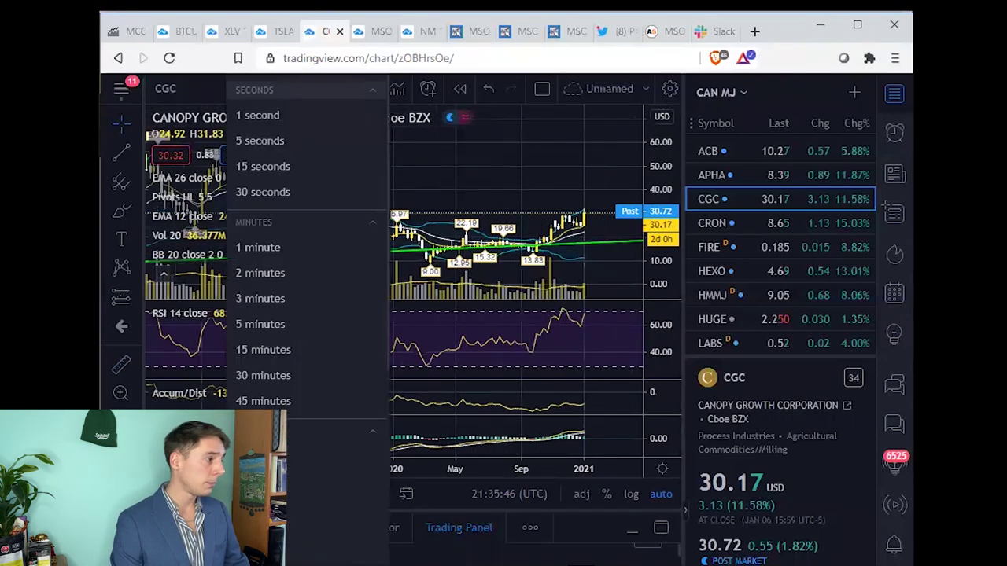
scroll(307, 315, down, 5)
click(549, 362)
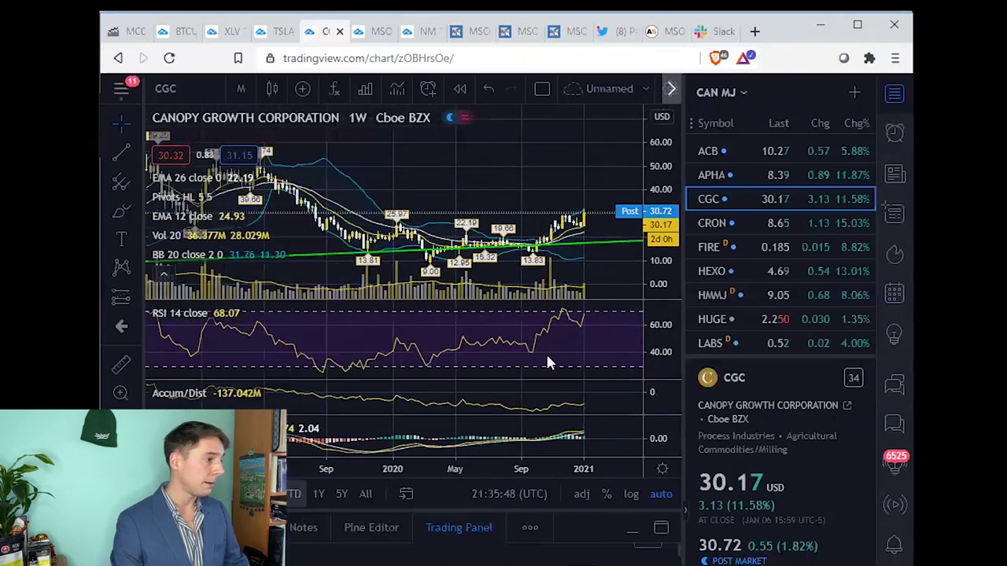
scroll(456, 250, up, 2)
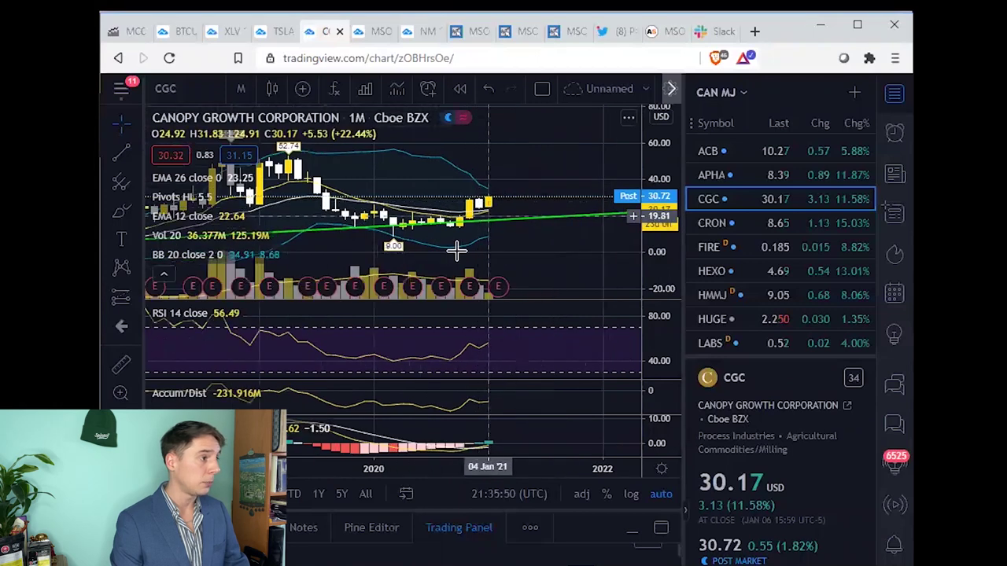
scroll(456, 250, down, 2)
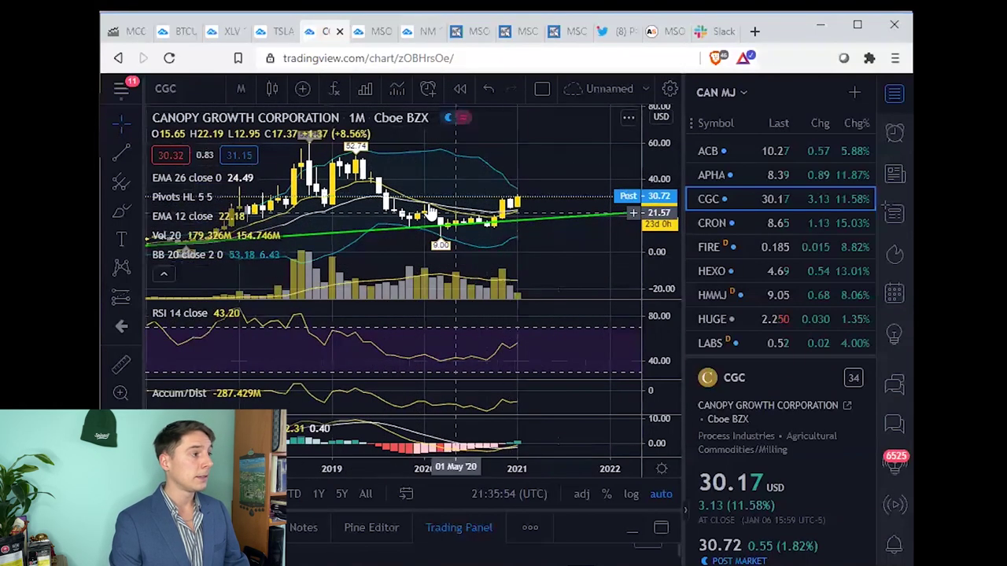
scroll(431, 212, down, 1)
scroll(448, 216, up, 2)
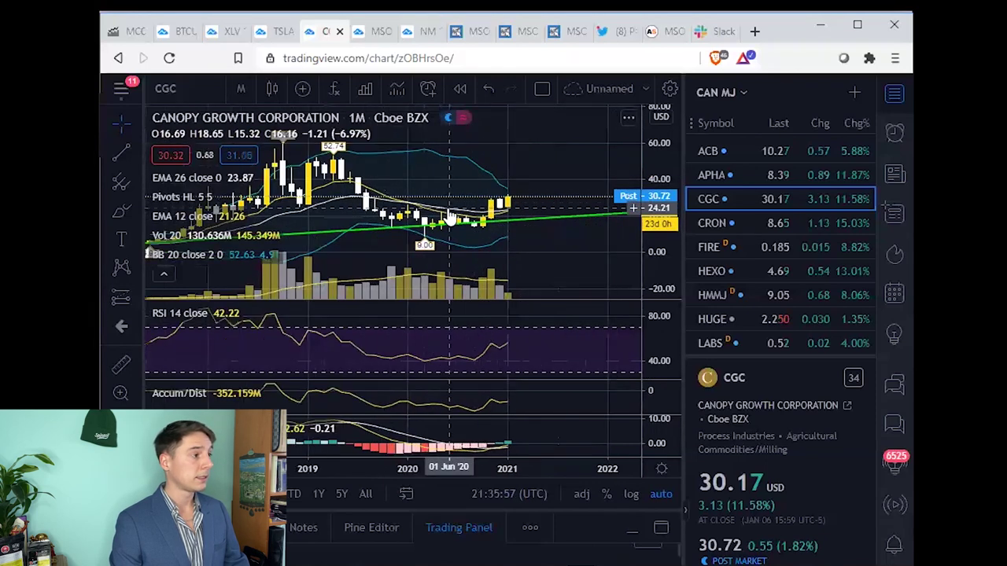
scroll(378, 228, down, 1)
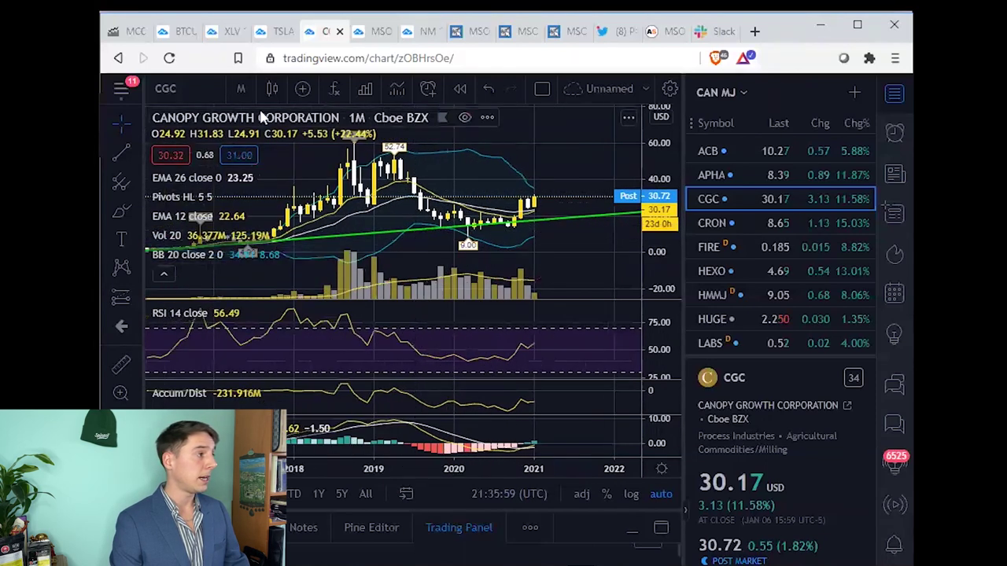
click(240, 89)
Put CGC on 1-hour candles and measure the latest pullback from the recent high.
scroll(307, 236, down, 1)
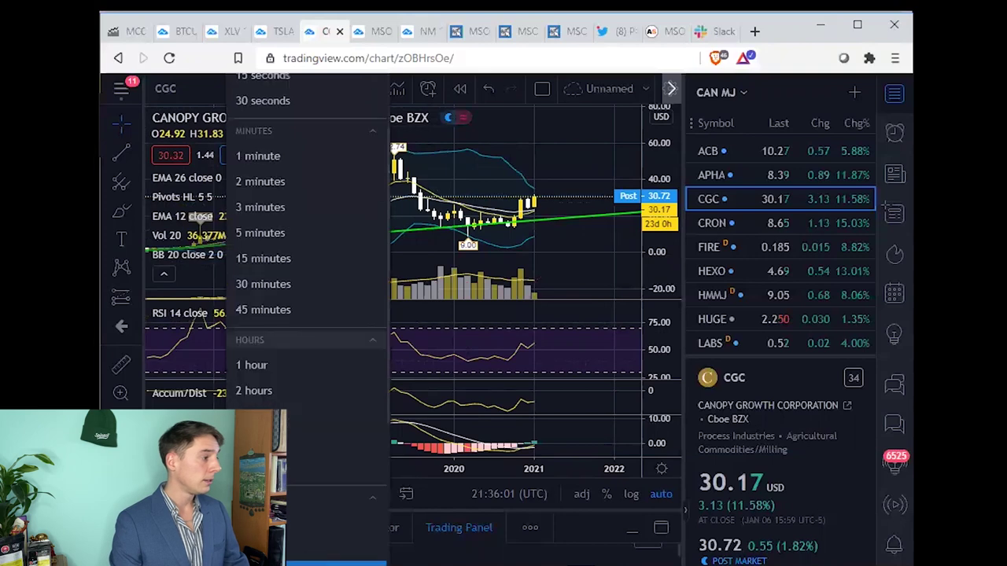
click(252, 365)
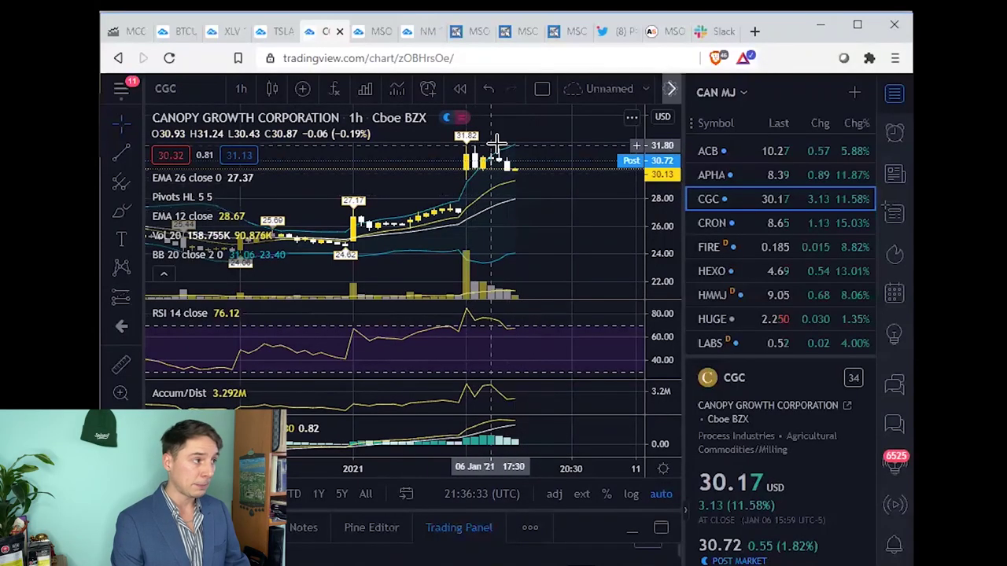
shift+click(509, 153)
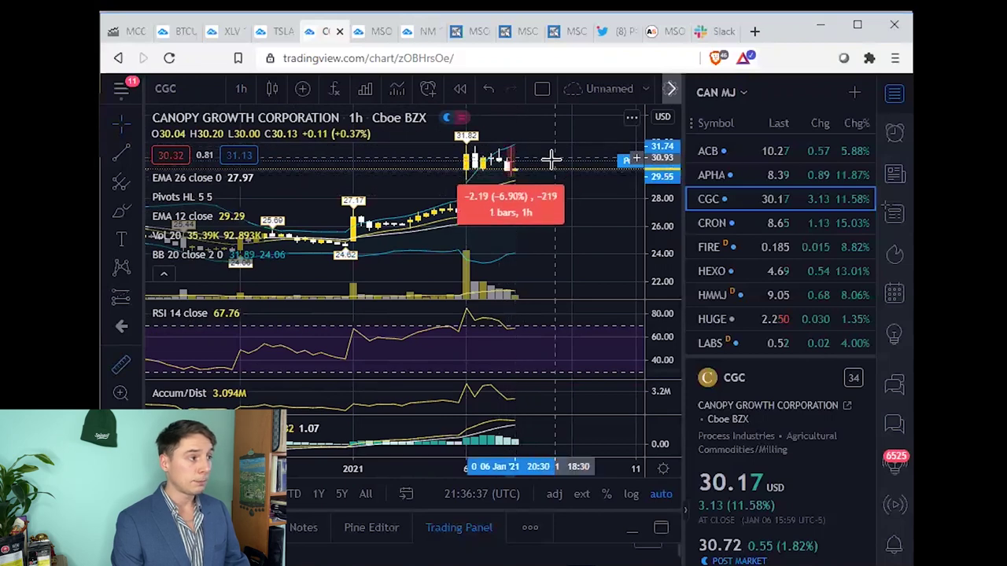
click(551, 158)
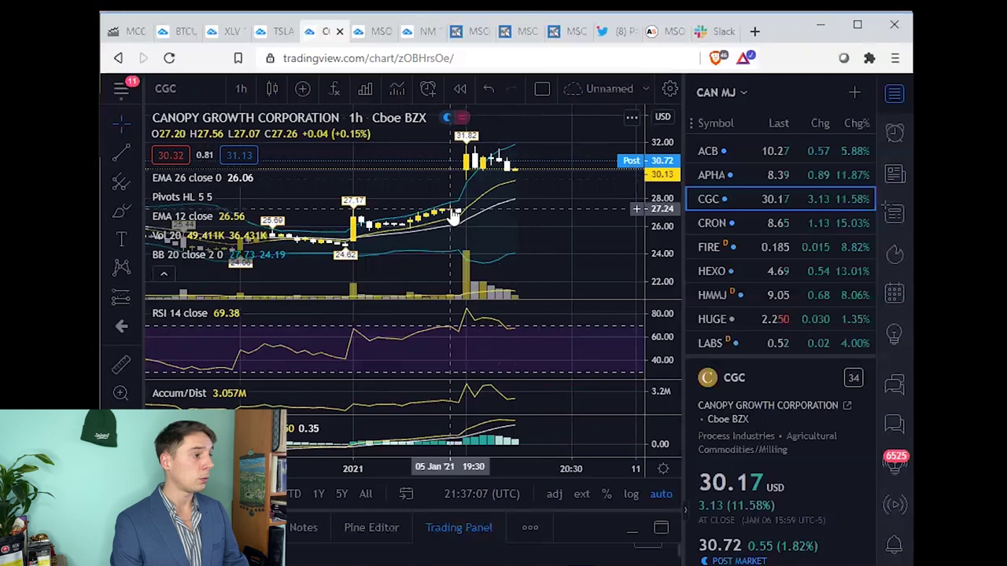
Sort the CAN MJ watchlist by Chg%, lowest first.
scroll(543, 187, up, 1)
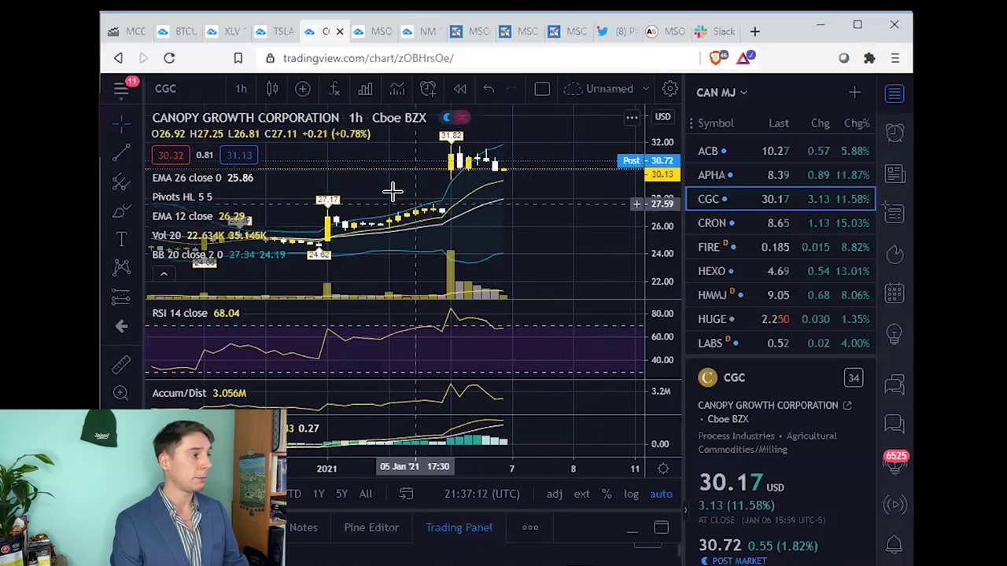
scroll(505, 201, down, 1)
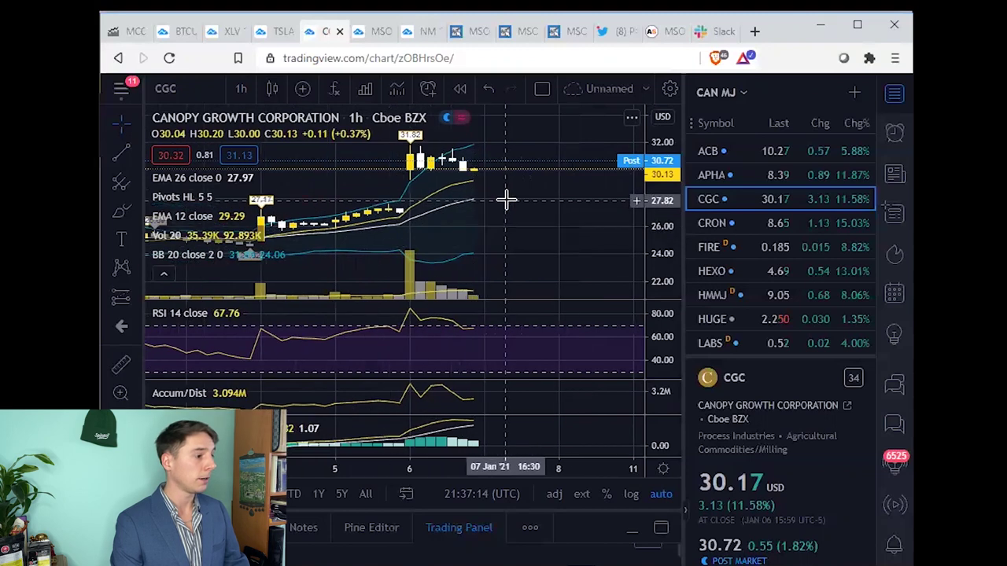
click(856, 123)
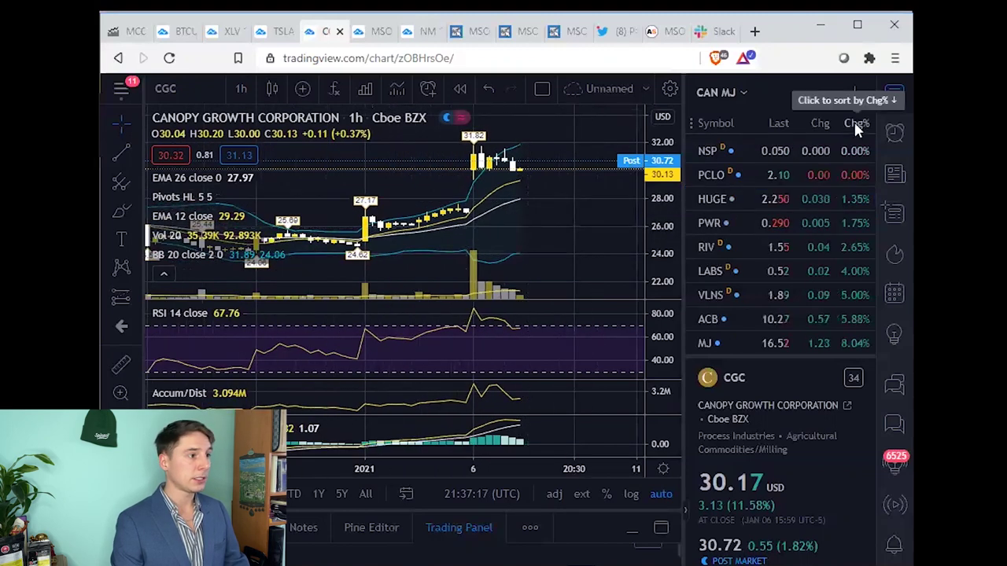
Reverse the CAN MJ sort to biggest gainers first and load the HEXO chart.
click(855, 125)
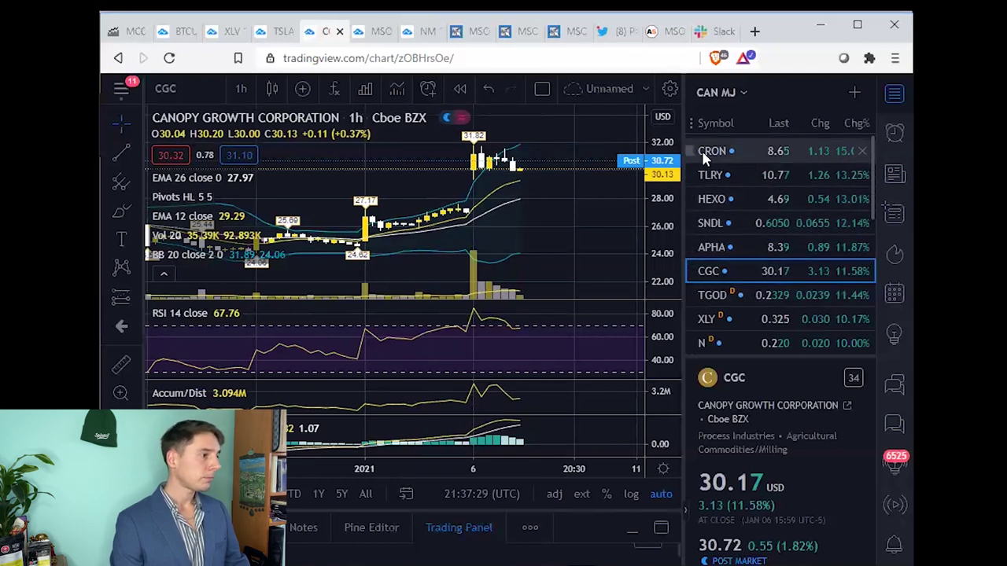
click(716, 199)
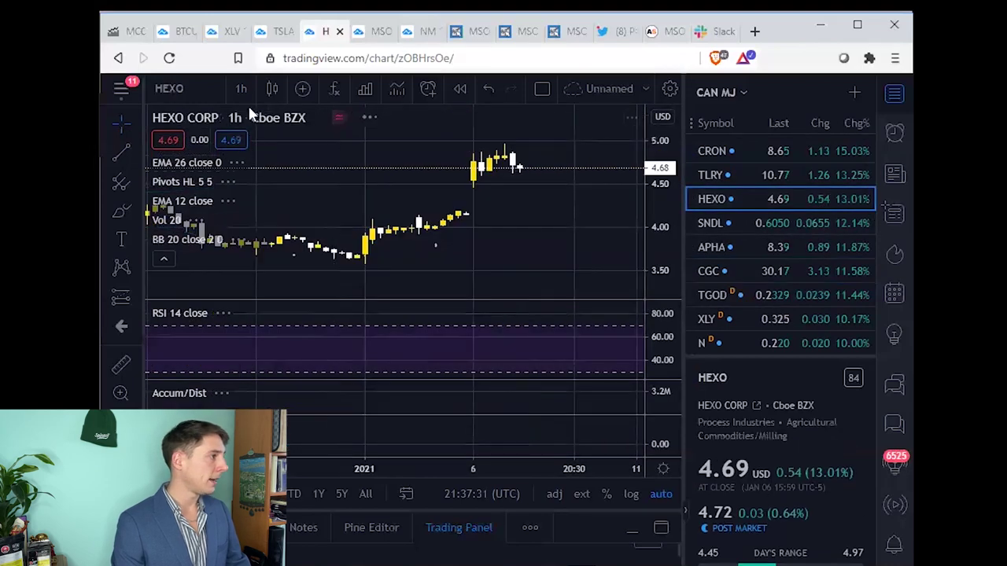
Put the HEXO chart on weekly candles by entering 1W, then zoom it.
click(241, 88)
scroll(258, 369, down, 5)
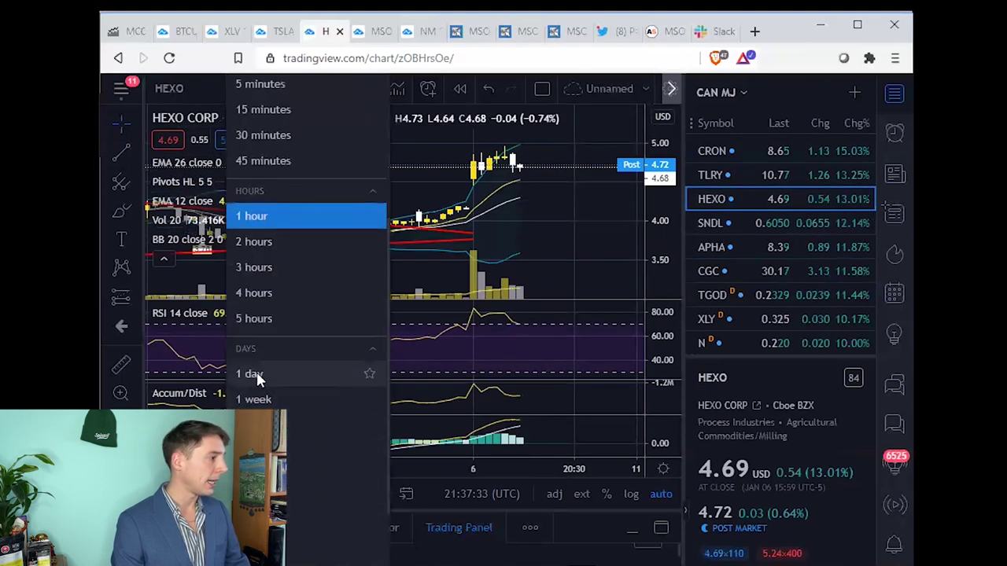
click(258, 375)
text(1W)
key(Return)
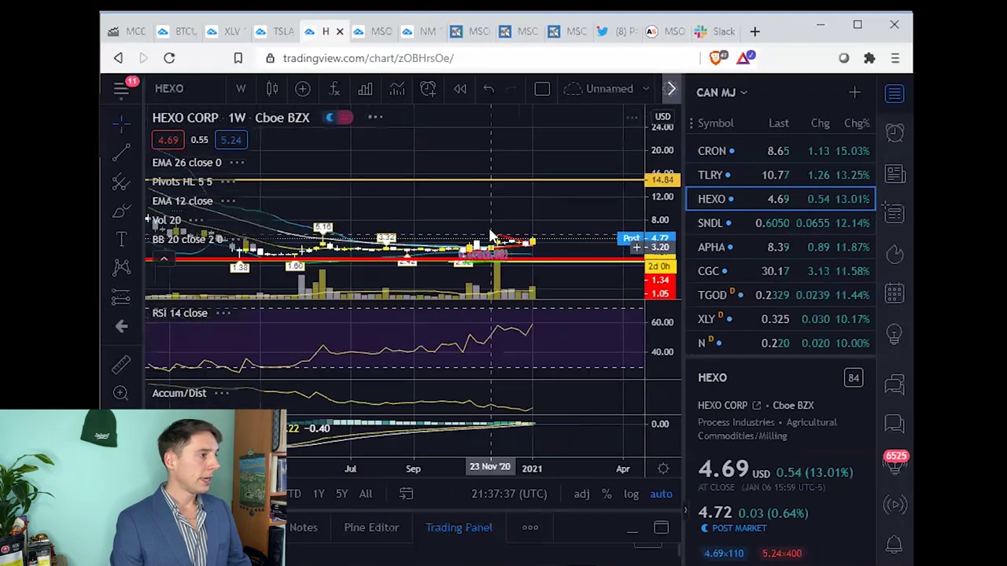
scroll(517, 248, up, 5)
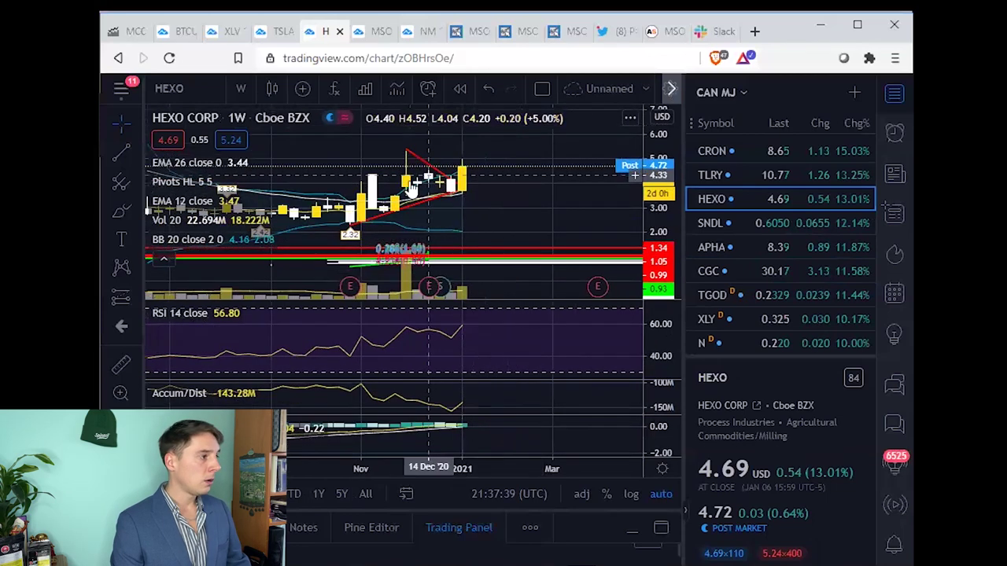
scroll(504, 168, down, 2)
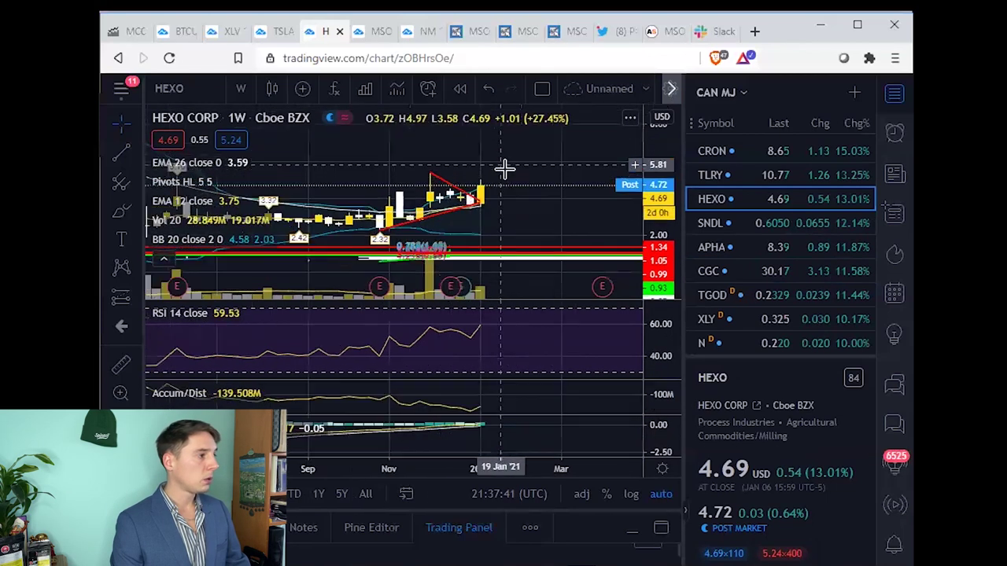
scroll(310, 158, down, 2)
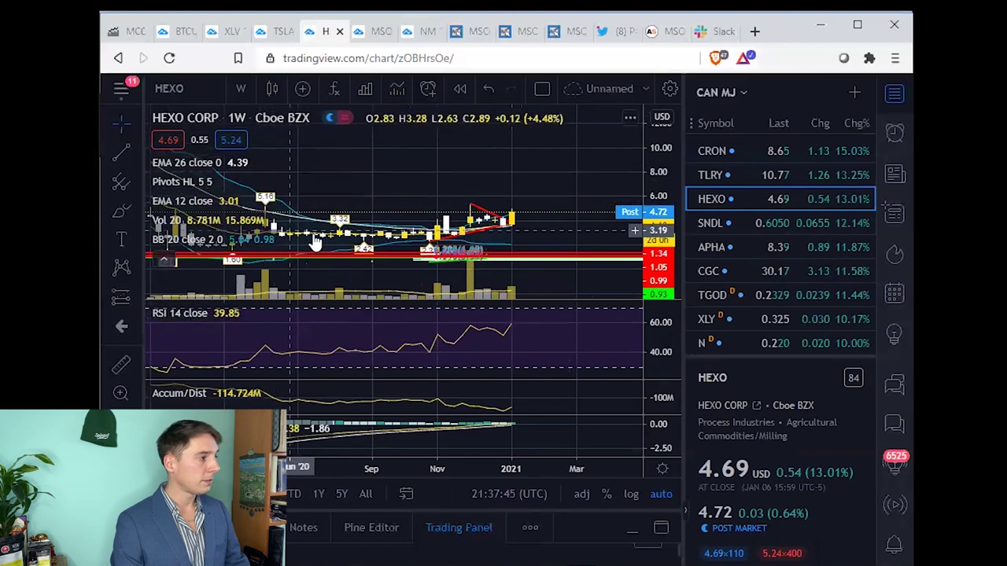
scroll(353, 189, down, 1)
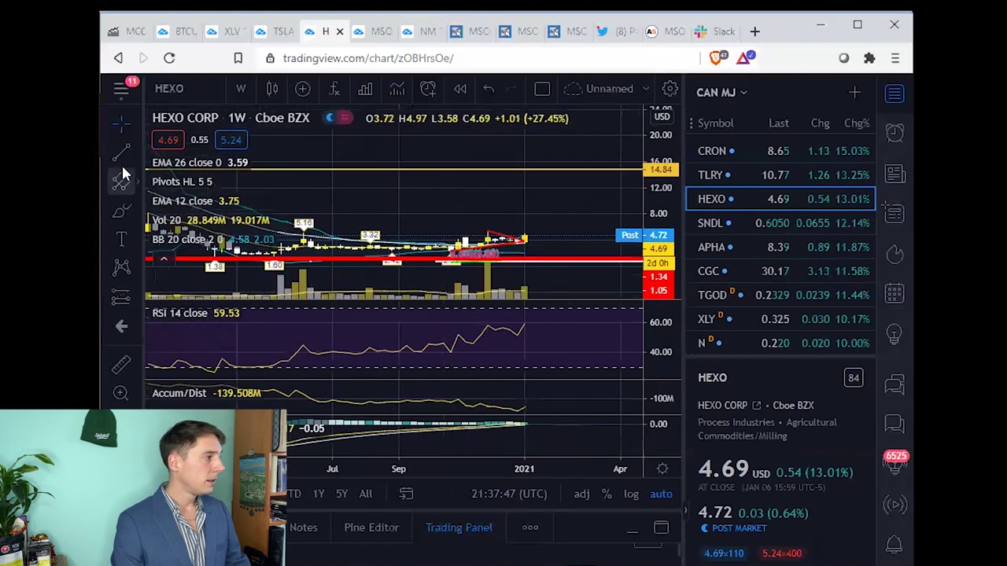
Draw a curve from the autumn lows above current price, then delete it.
click(302, 230)
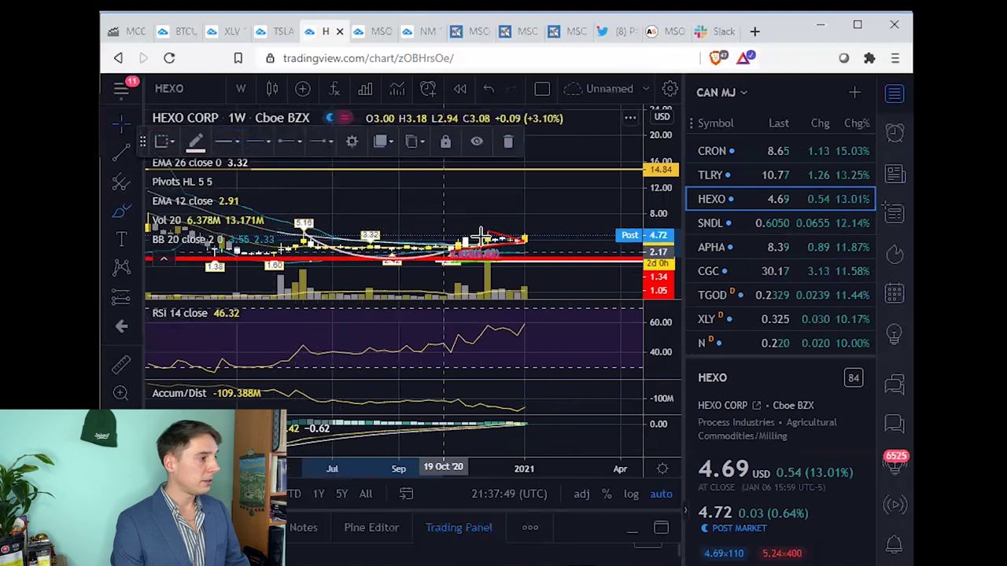
click(561, 210)
key(Delete)
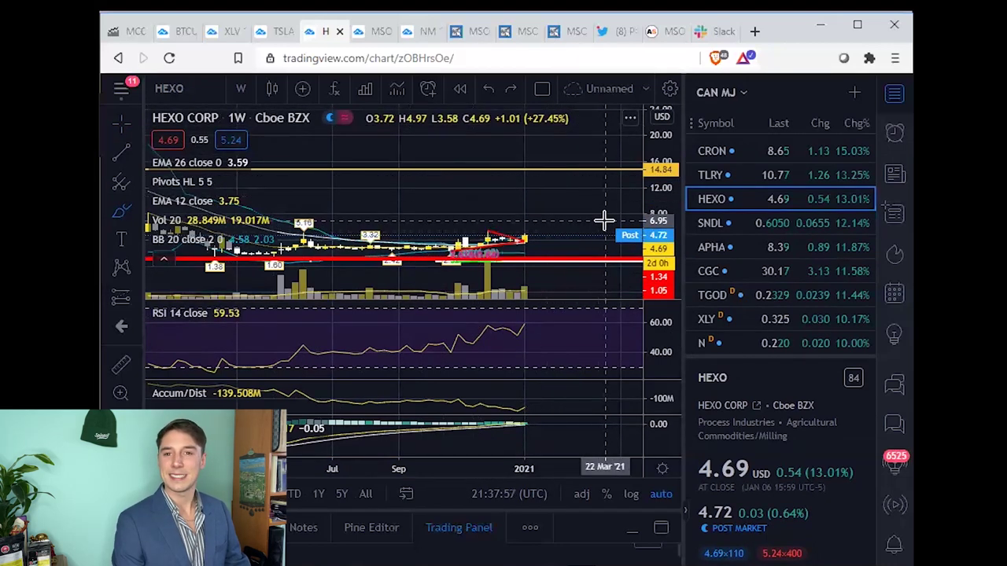
scroll(558, 241, up, 2)
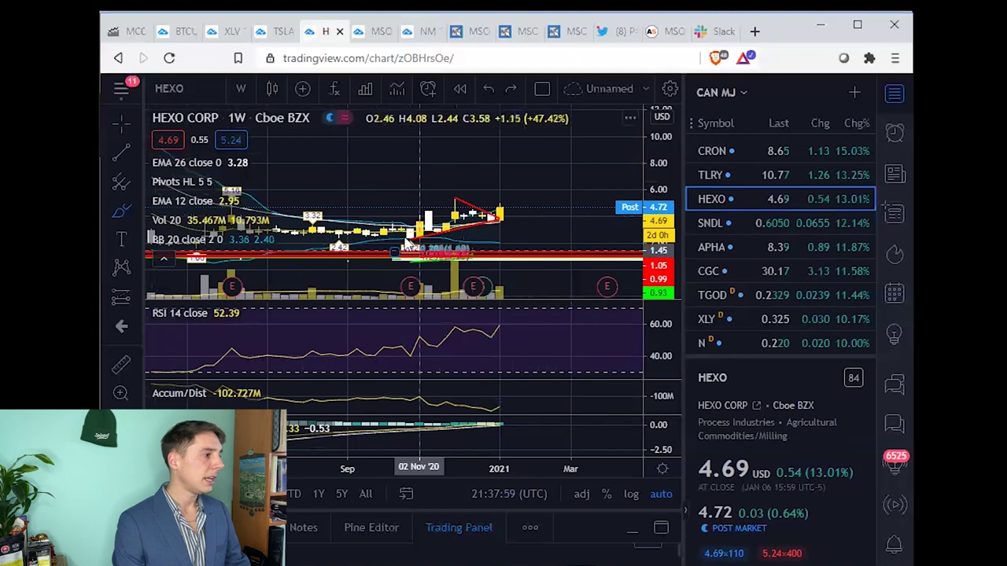
scroll(440, 232, down, 1)
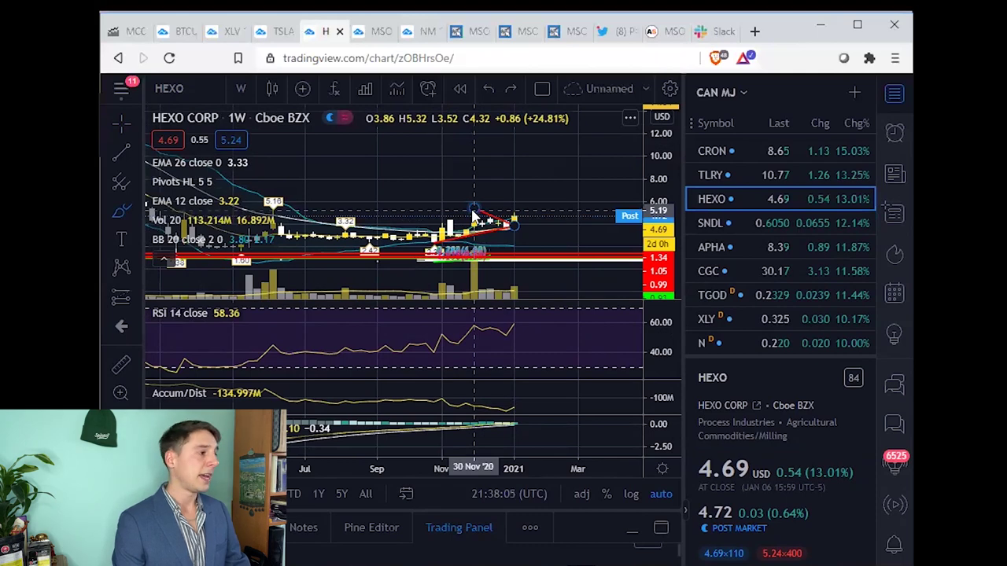
scroll(555, 224, down, 1)
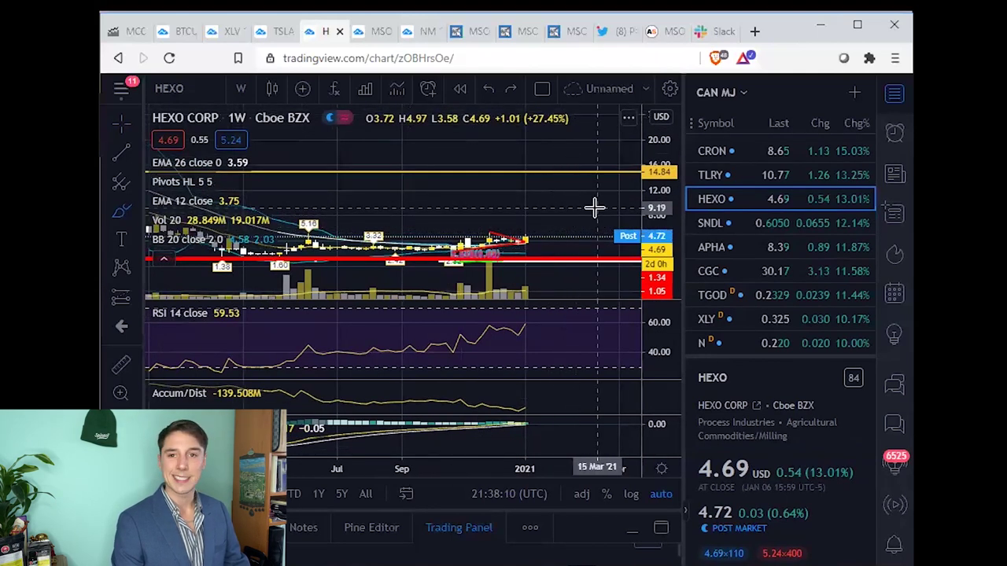
Sort the CAN MJ watchlist alphabetically by symbol.
click(496, 202)
scroll(512, 200, up, 1)
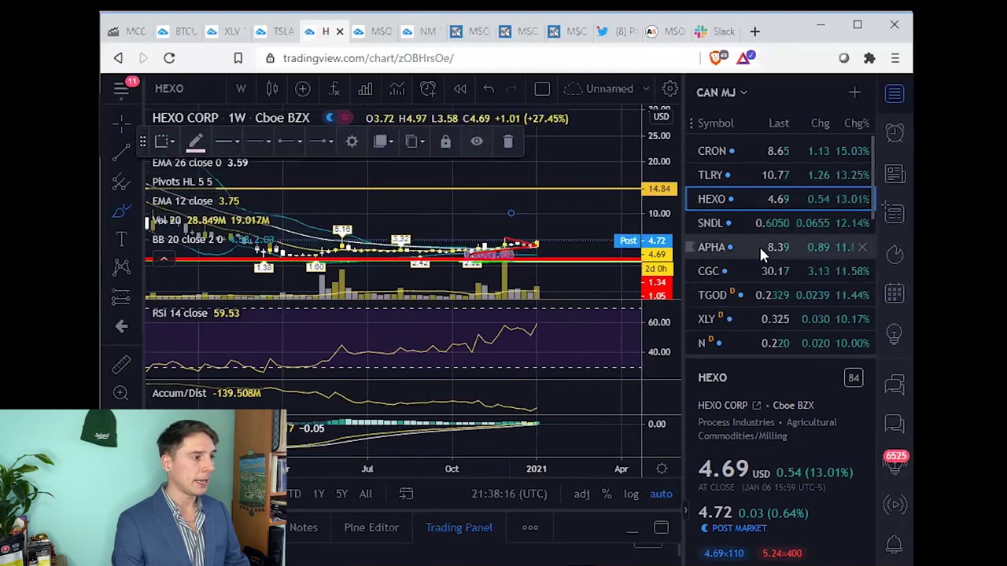
click(728, 126)
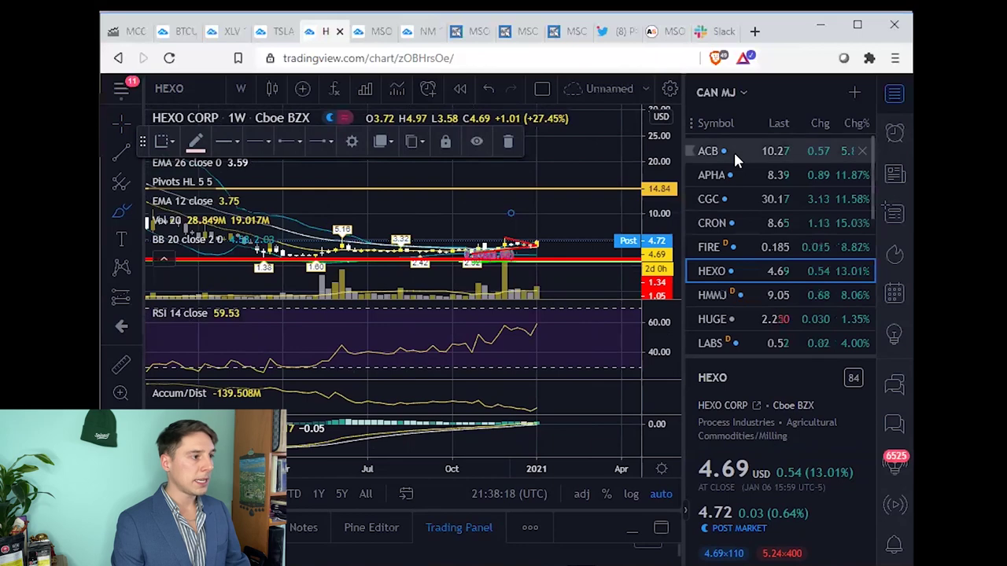
Load the Aurora Cannabis (ACB) weekly chart from the CAN MJ watchlist.
click(734, 155)
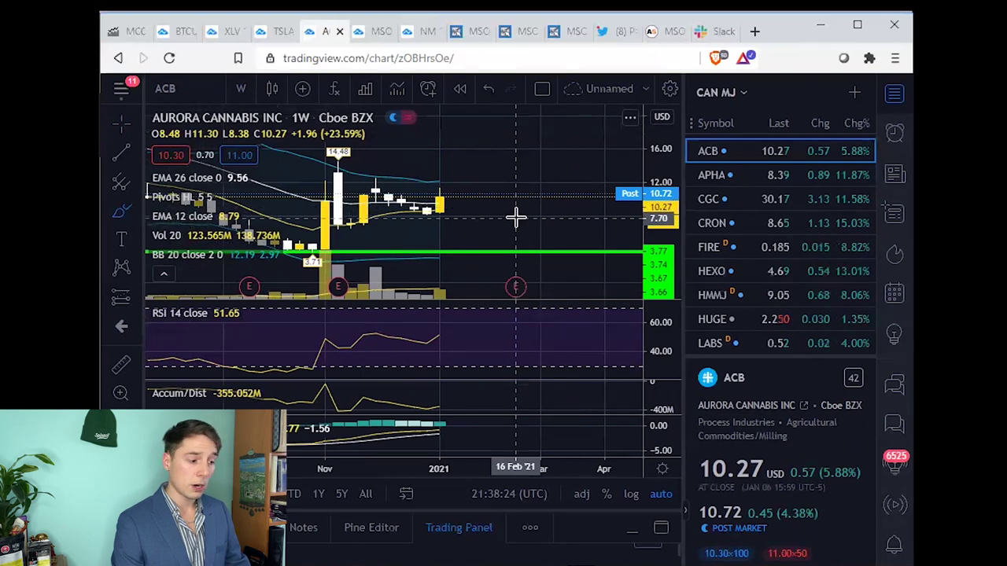
scroll(566, 177, up, 1)
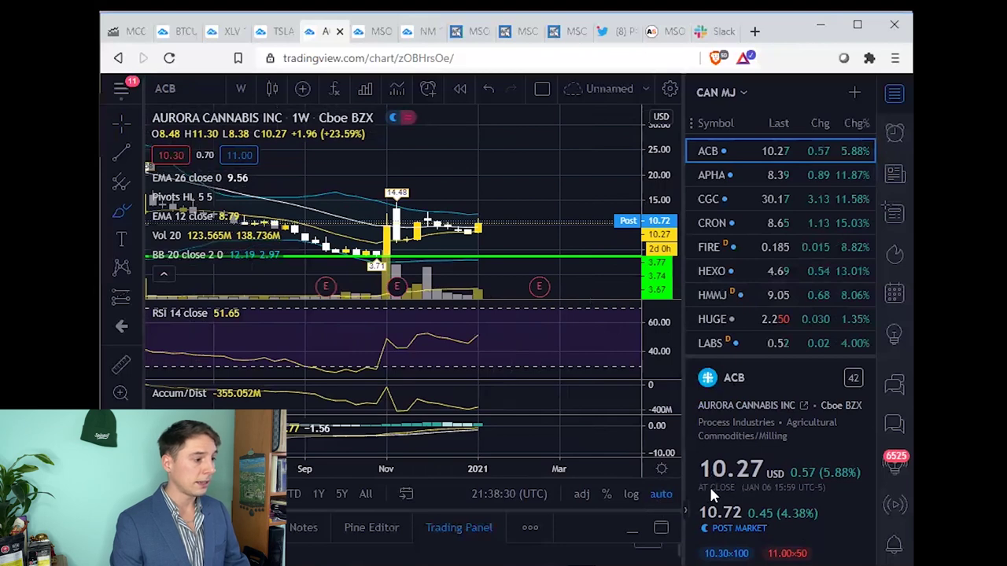
Flip through the APHA, CGC and CRON charts, then back to HEXO.
click(739, 173)
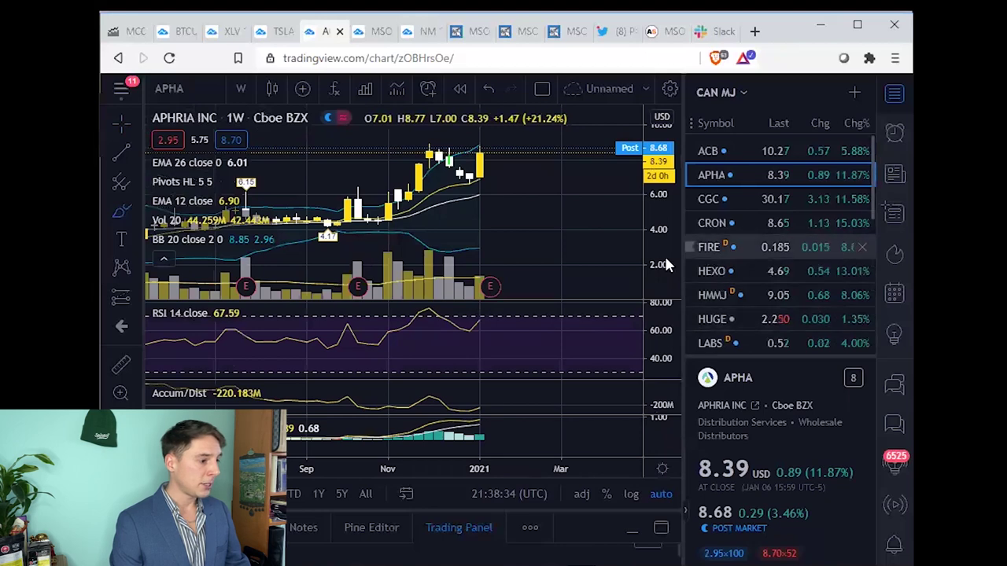
click(748, 199)
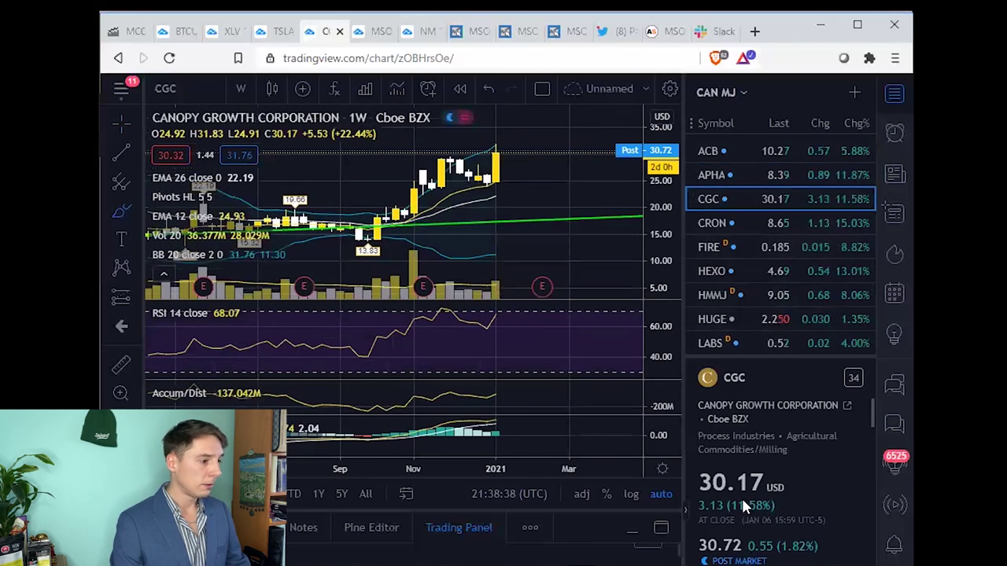
click(743, 224)
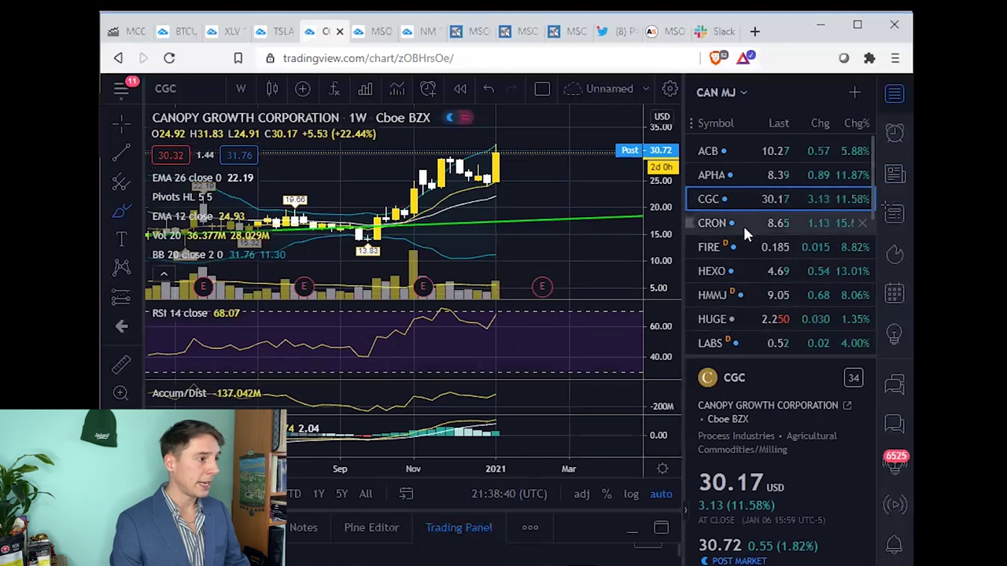
click(761, 271)
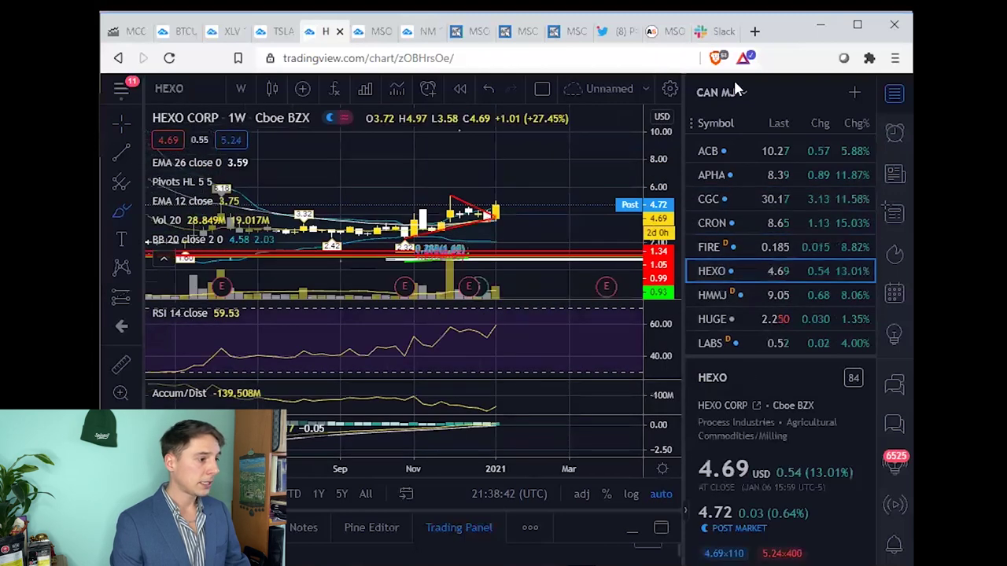
Google HEXO's after-hours price (4.92) and return to the chart tab.
click(755, 32)
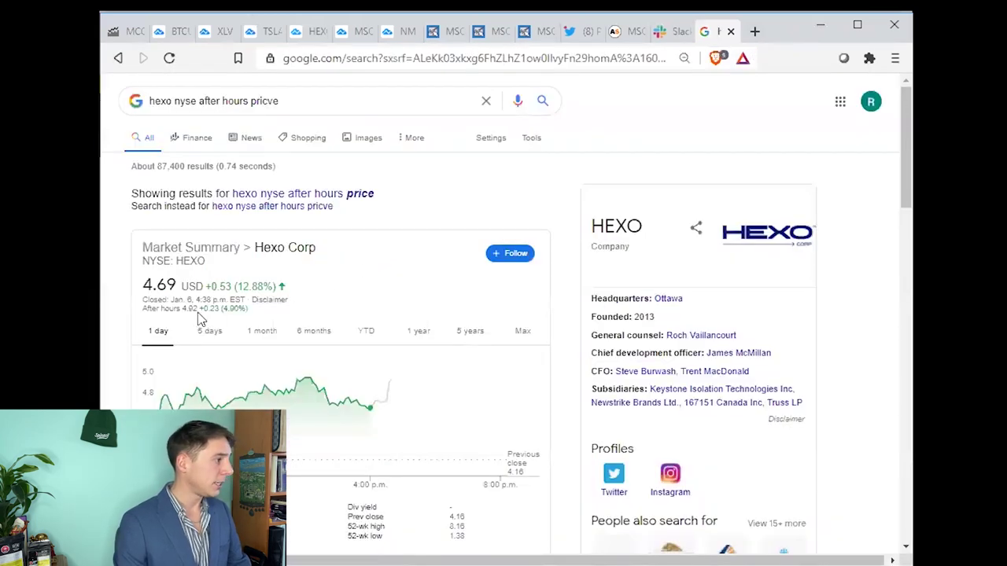
scroll(259, 307, down, 2)
scroll(311, 321, up, 2)
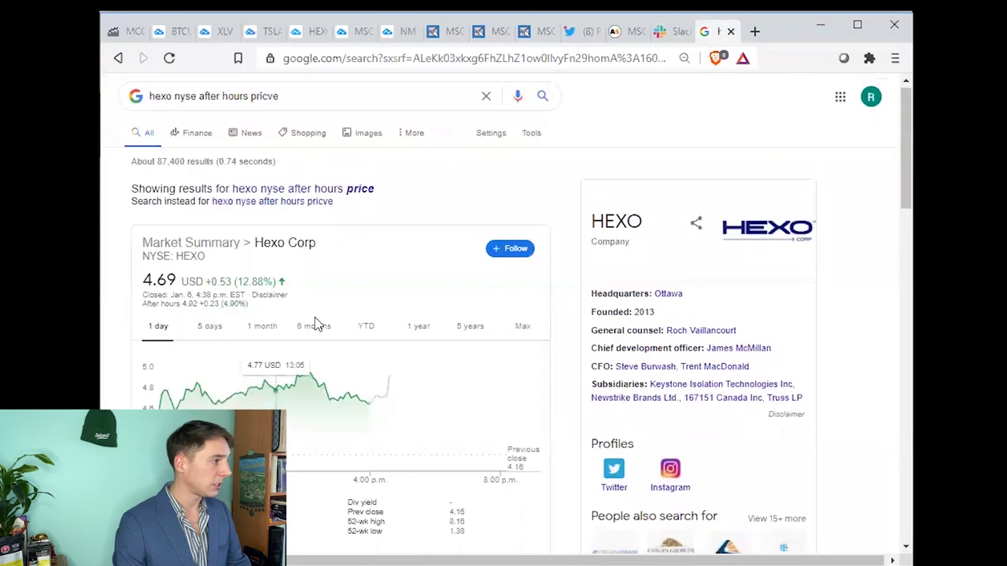
click(319, 33)
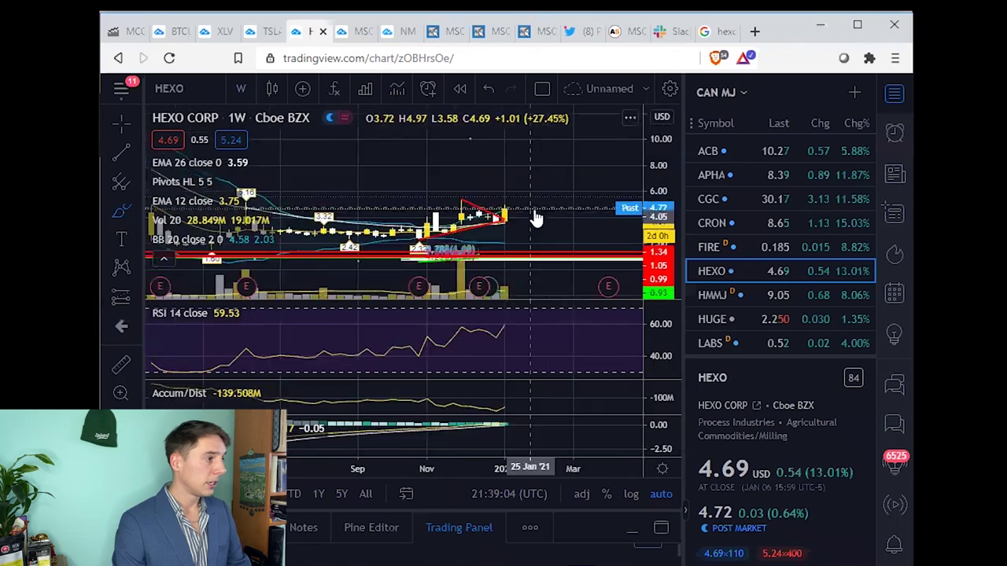
Set HEXO to 1-hour candles, then switch to the MSOS 5-minute chart.
click(241, 88)
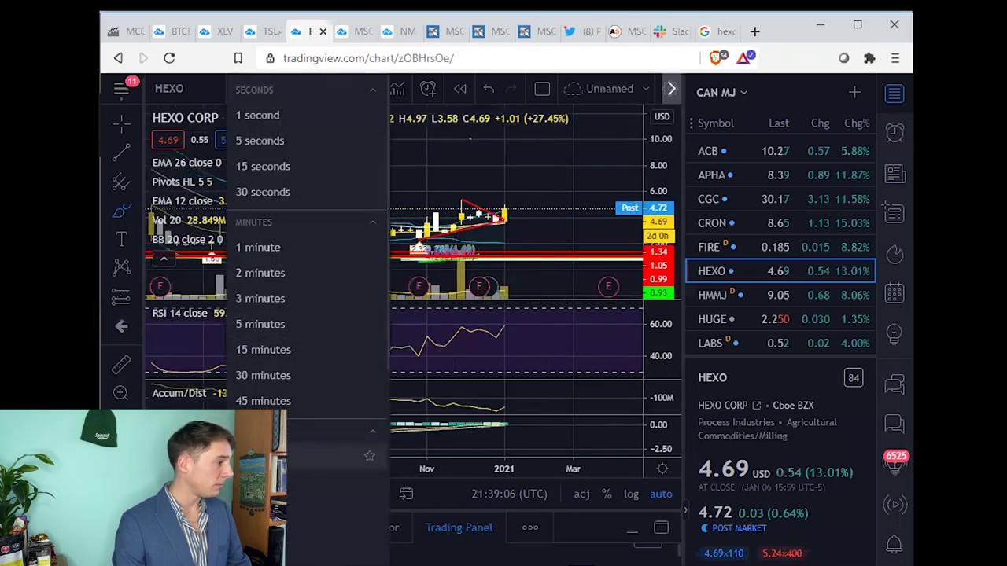
click(304, 416)
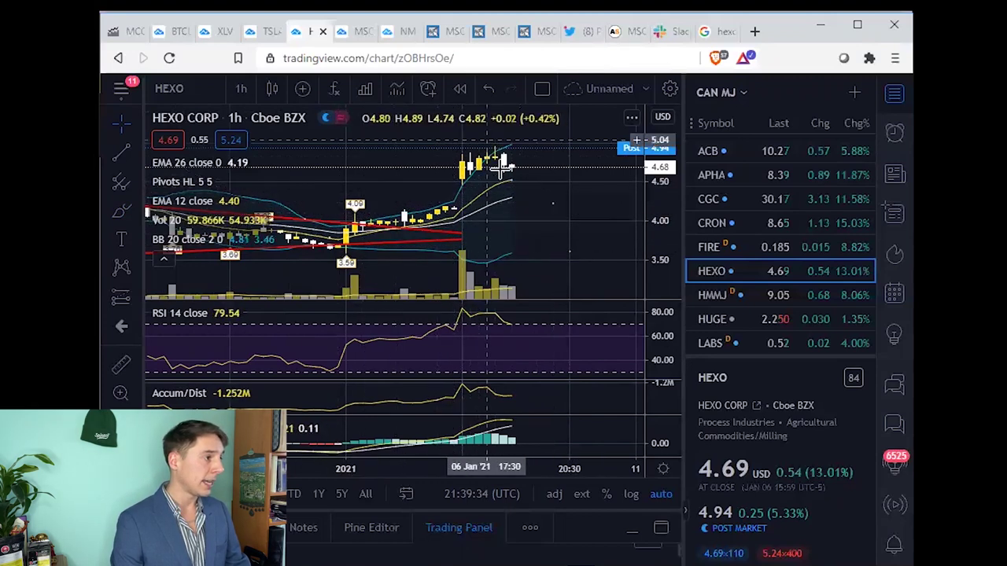
click(358, 33)
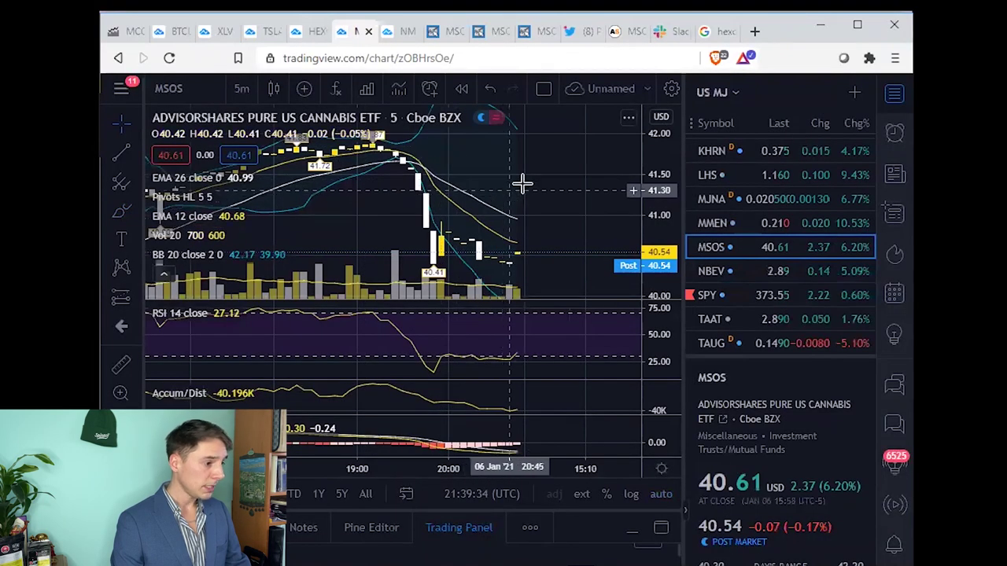
Sort the US MJ watchlist by Chg% with the weakest performers first.
scroll(552, 193, down, 3)
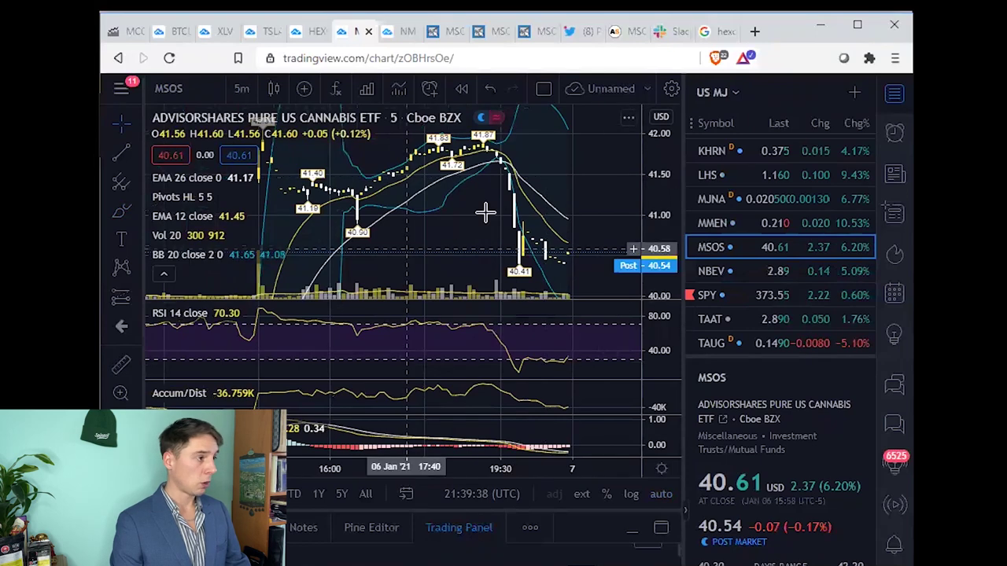
scroll(507, 196, up, 3)
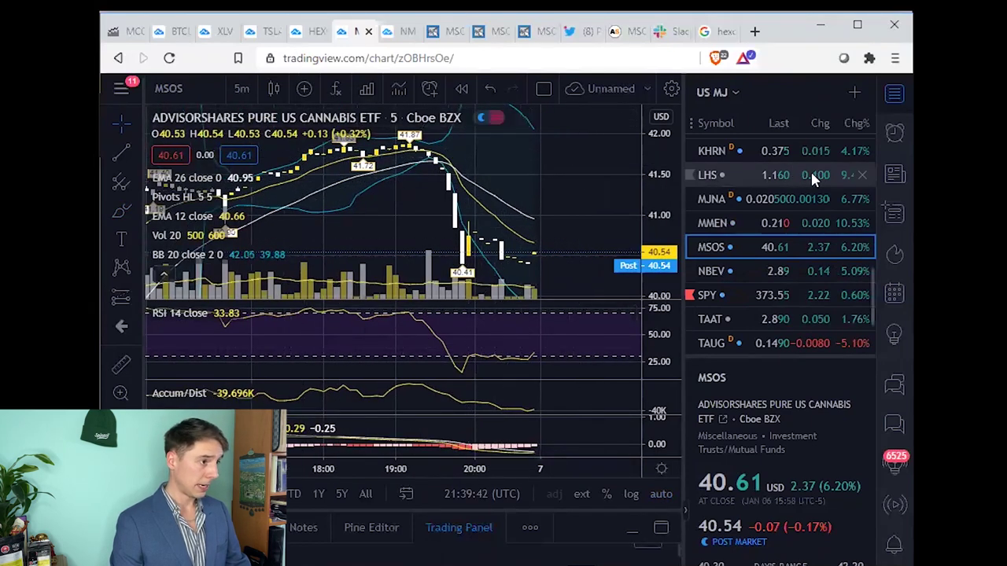
scroll(819, 173, up, 5)
click(852, 122)
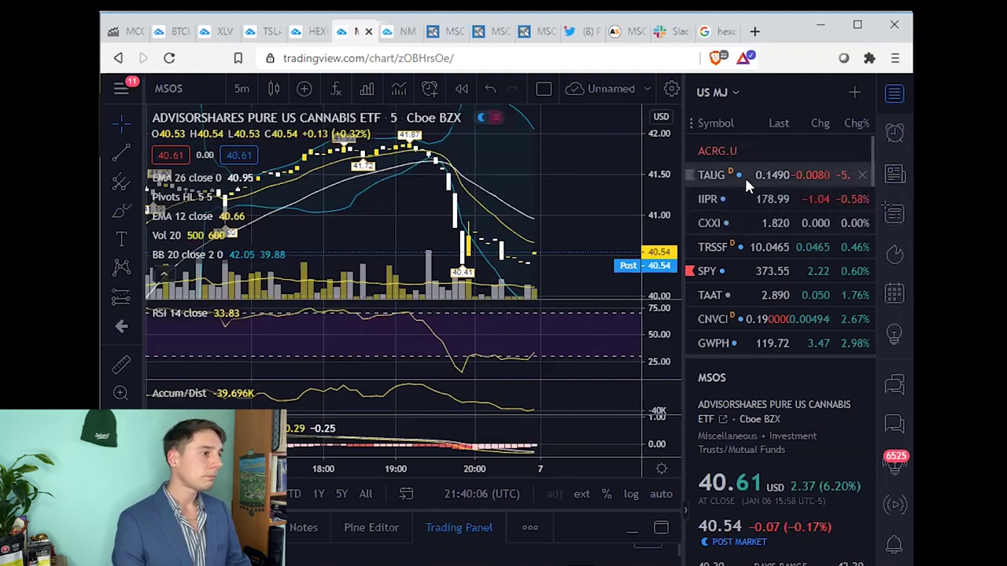
Re-sort the US MJ watchlist biggest gainers first, then alphabetically by symbol.
click(857, 123)
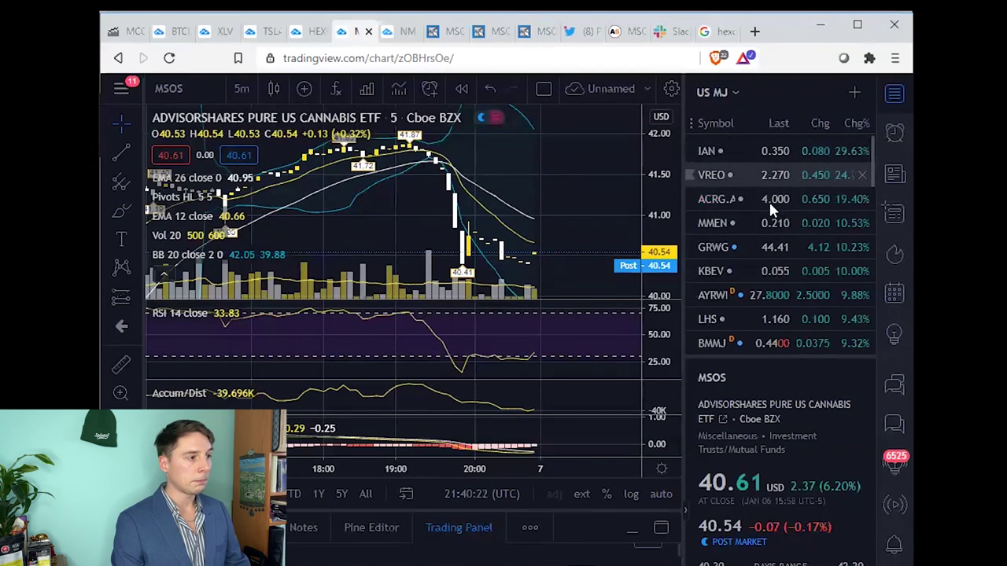
scroll(756, 219, down, 3)
scroll(732, 169, up, 3)
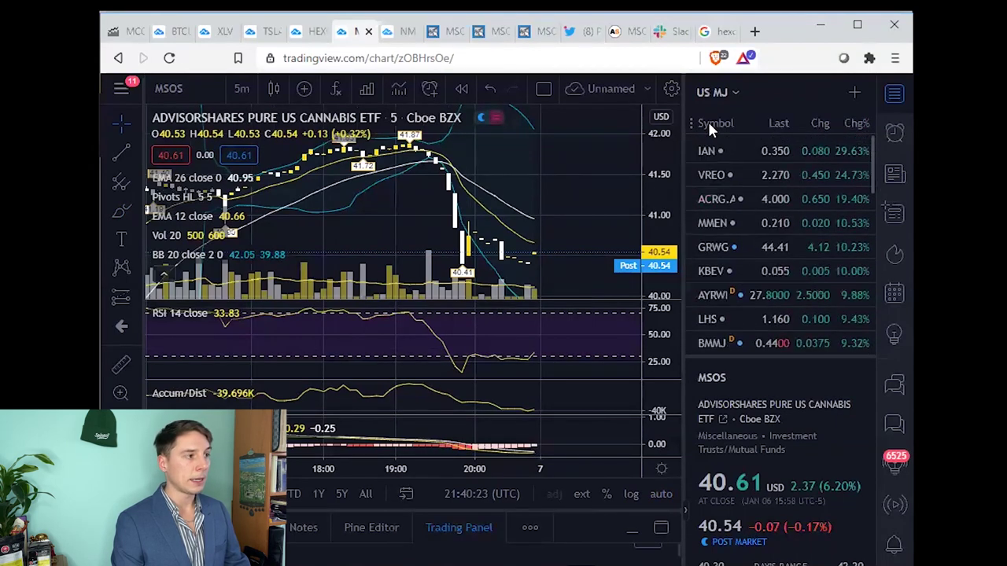
click(711, 122)
Zoom out the MSOS 5-minute chart to show the full session and late-afternoon drop.
scroll(777, 281, down, 1)
scroll(779, 267, down, 8)
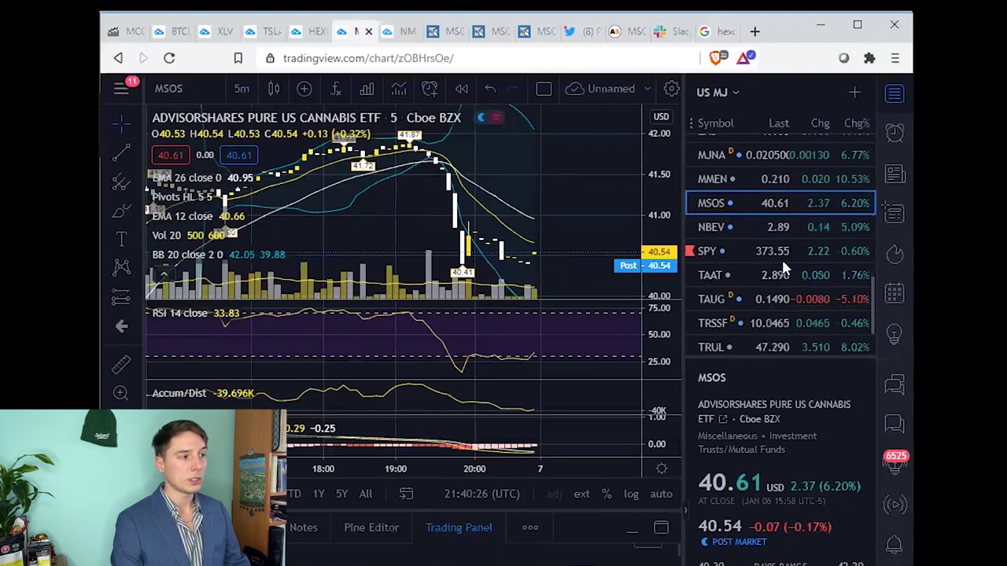
scroll(787, 273, up, 4)
scroll(791, 276, up, 6)
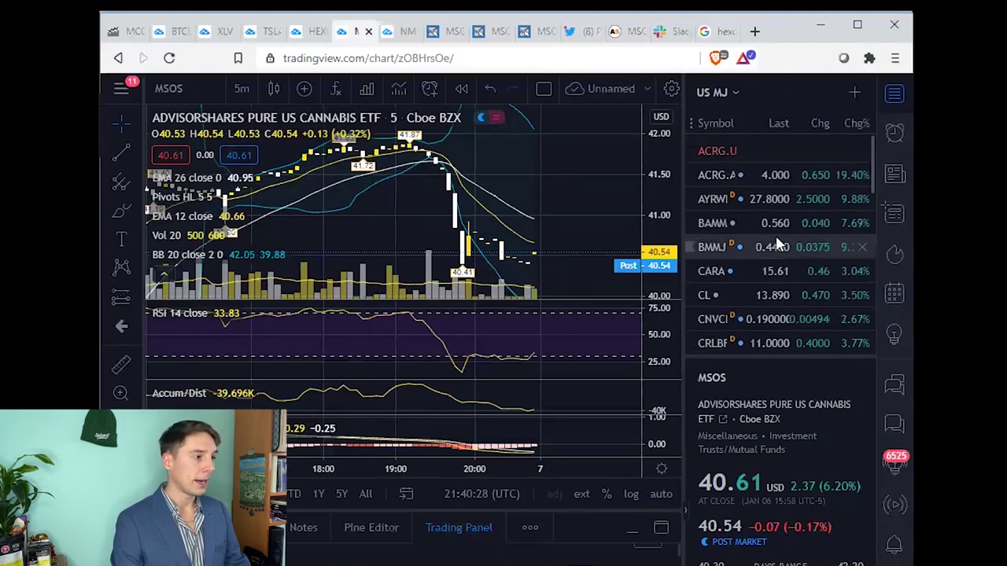
scroll(795, 252, down, 3)
scroll(795, 256, down, 5)
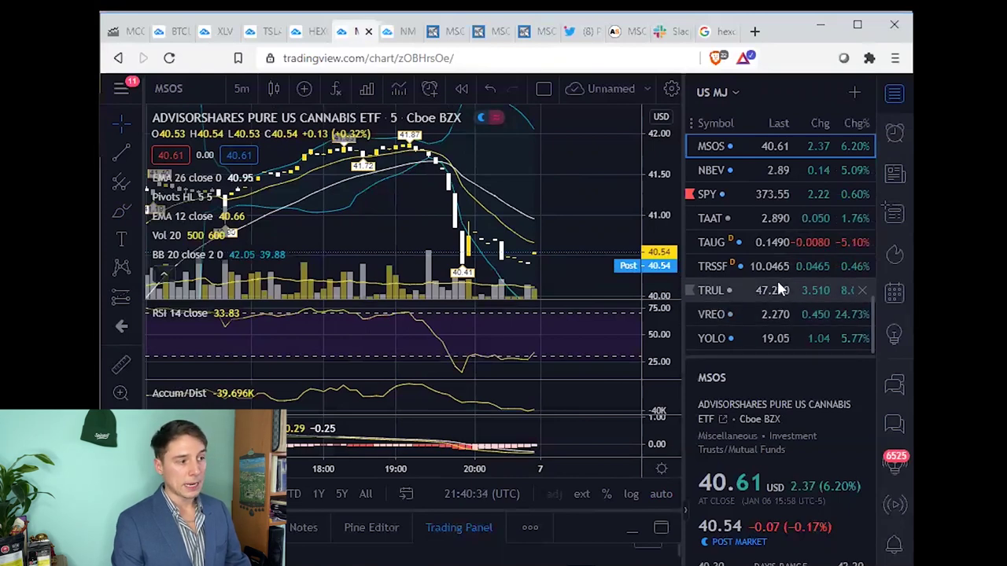
scroll(794, 251, up, 3)
scroll(815, 222, up, 3)
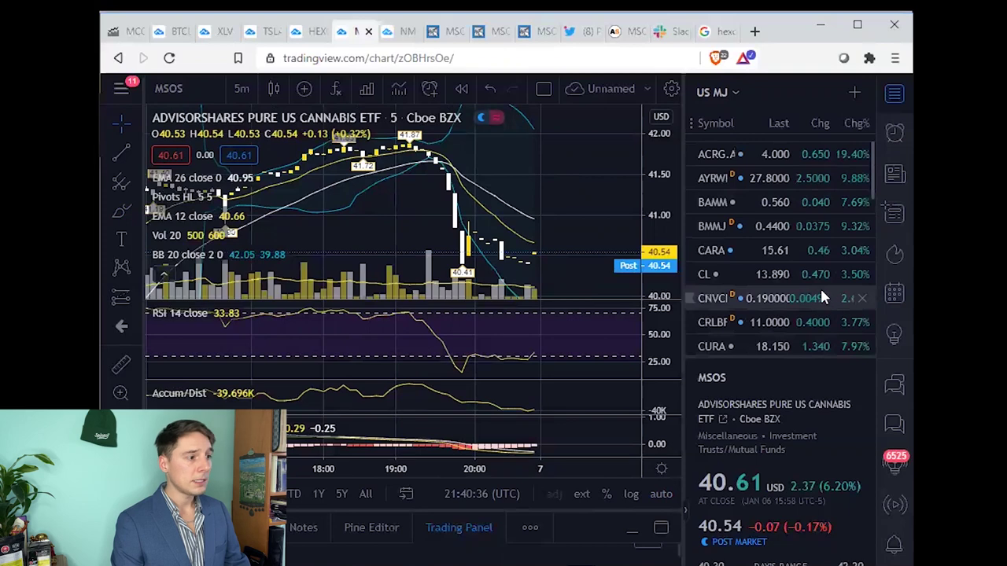
scroll(790, 230, down, 3)
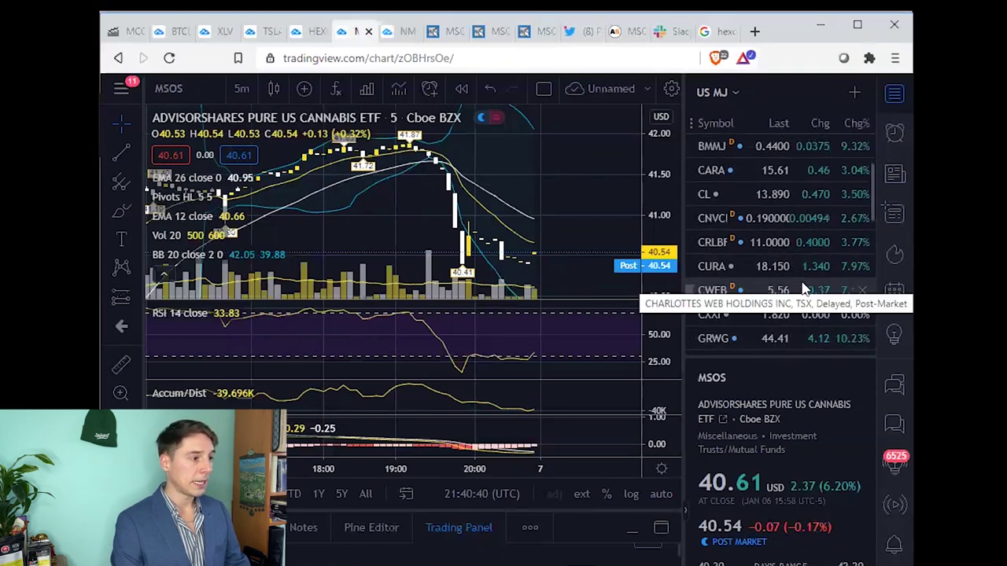
scroll(801, 283, down, 1)
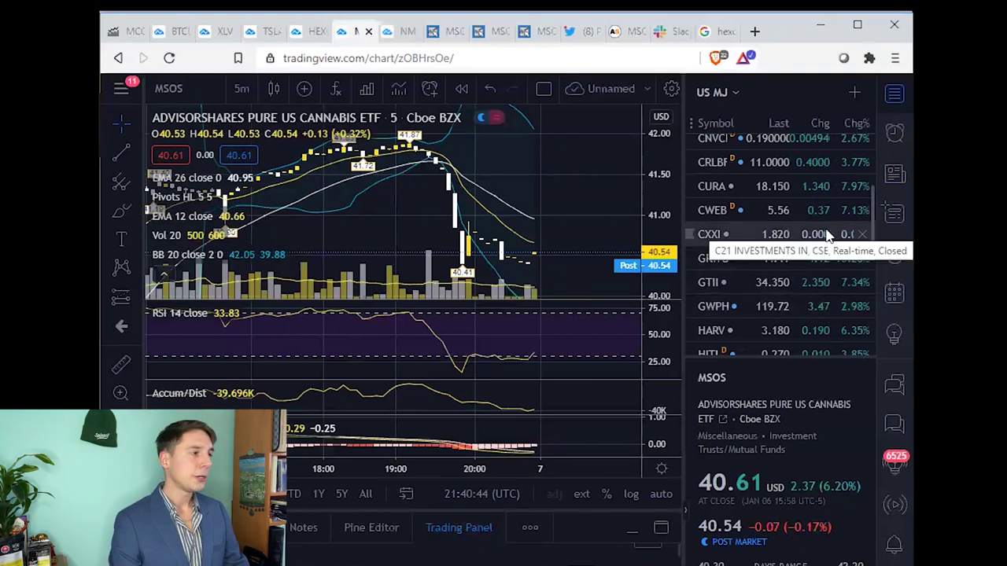
scroll(584, 203, down, 3)
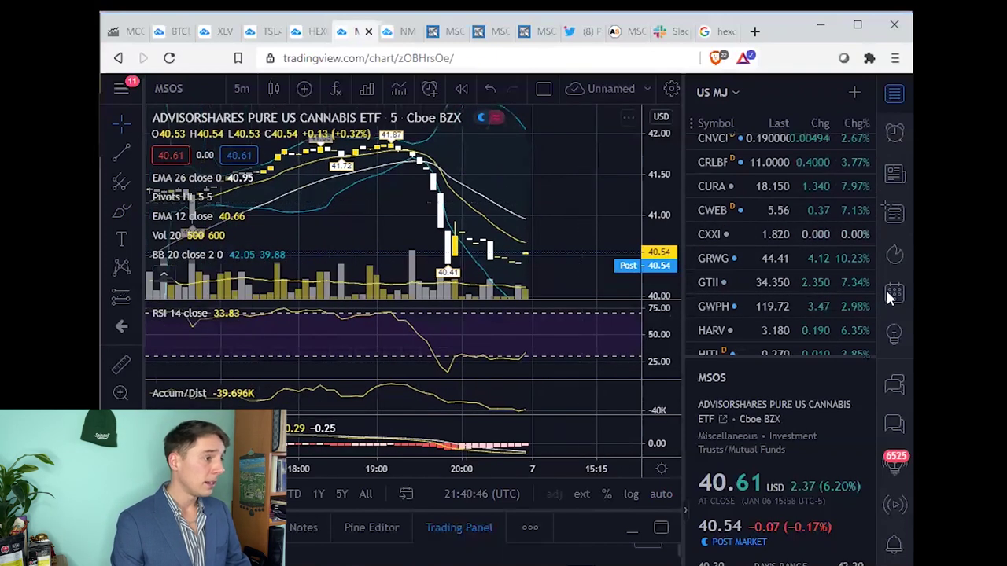
scroll(818, 244, up, 1)
scroll(818, 243, up, 2)
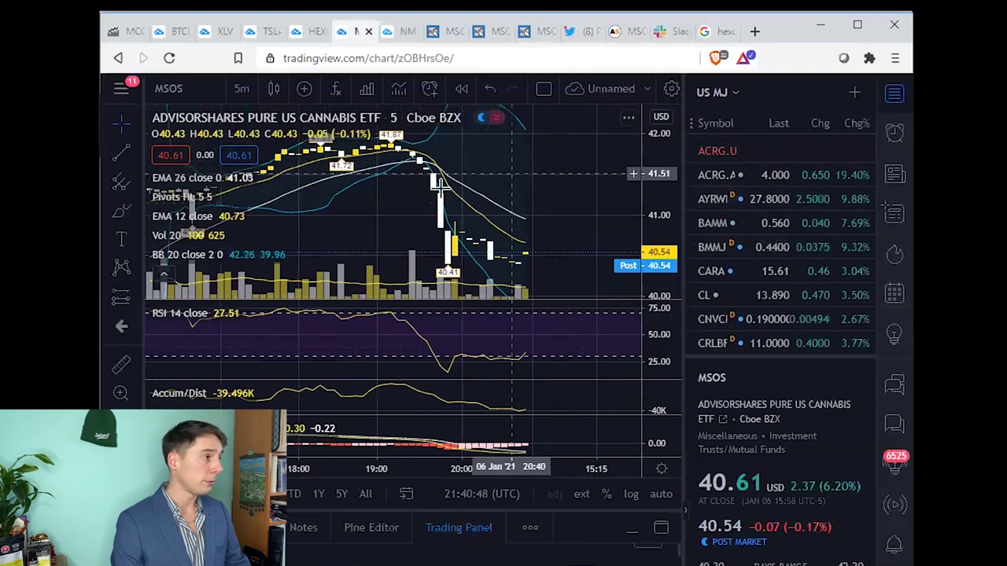
scroll(538, 207, down, 1)
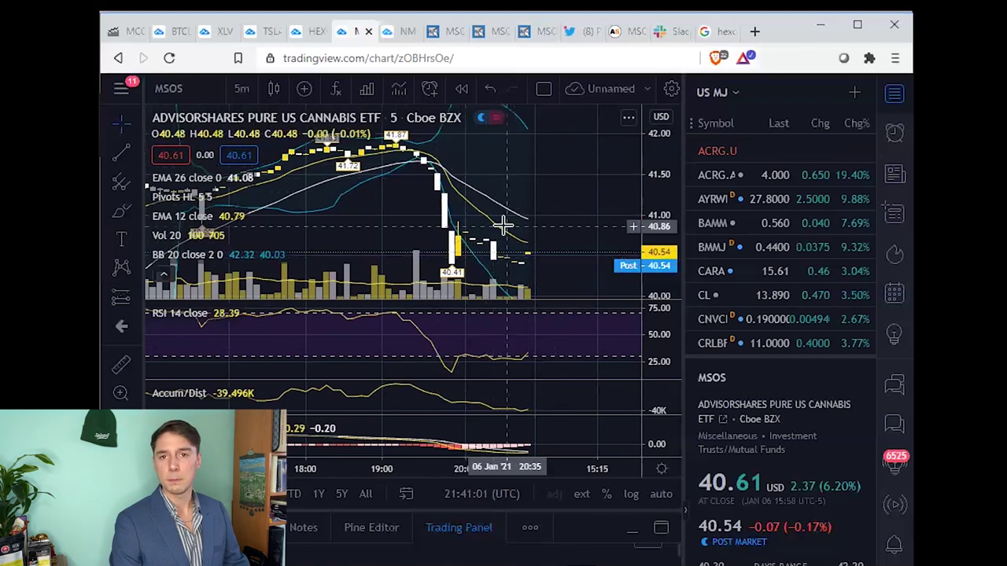
scroll(503, 195, down, 1)
scroll(501, 189, down, 1)
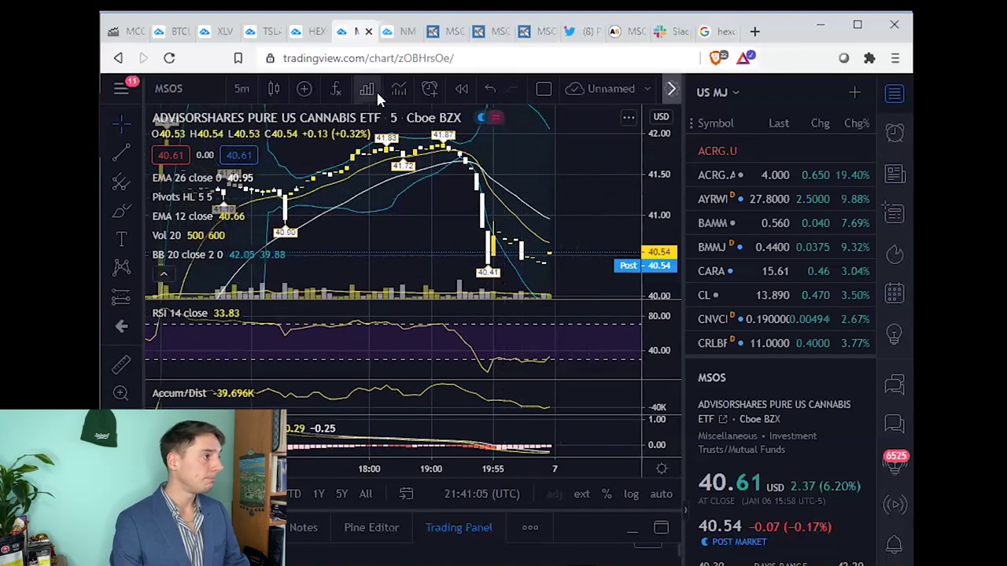
scroll(383, 126, down, 2)
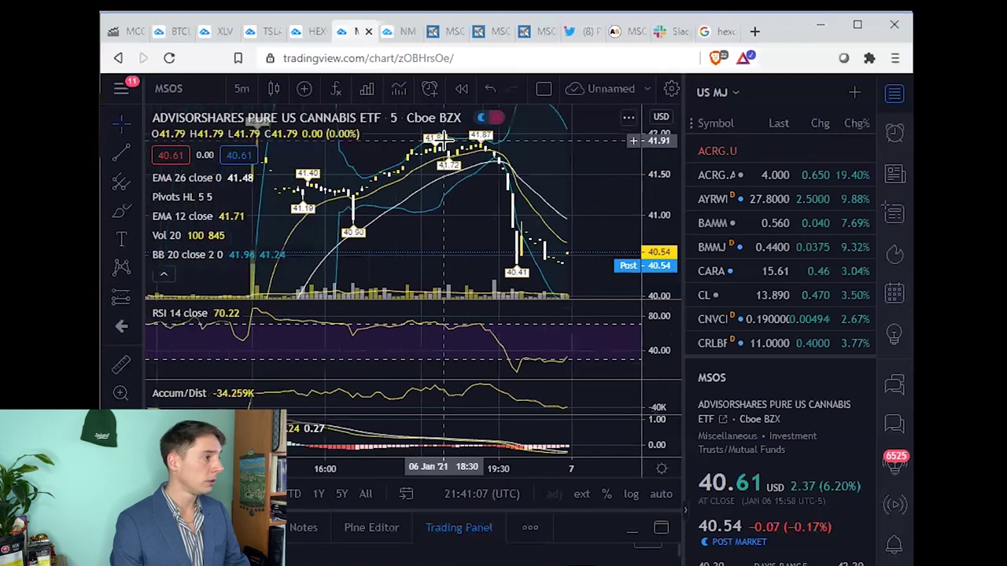
Measure Novamind's recent rally, then open the Trulieve Cannabis (TRUL) daily chart.
click(391, 37)
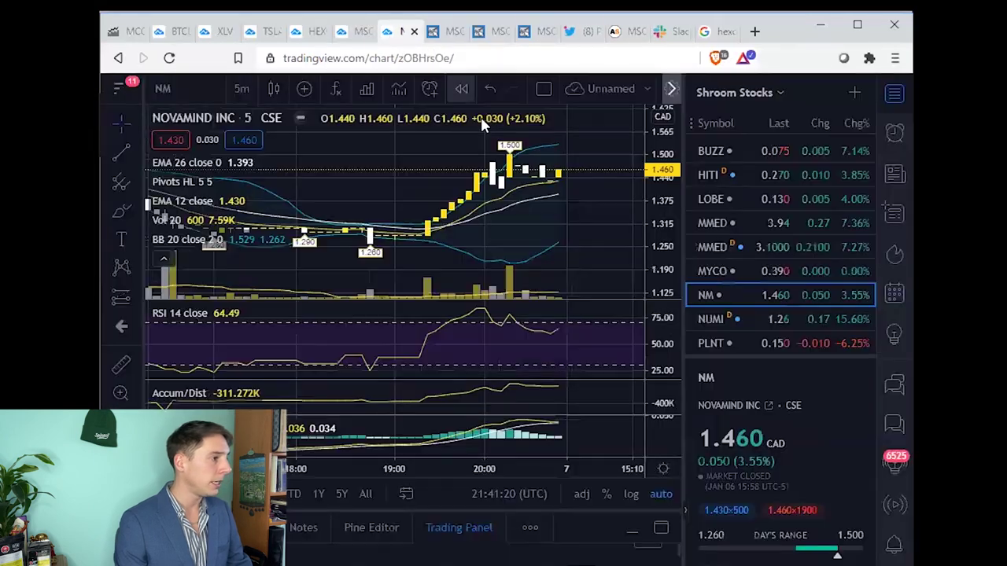
scroll(561, 204, up, 3)
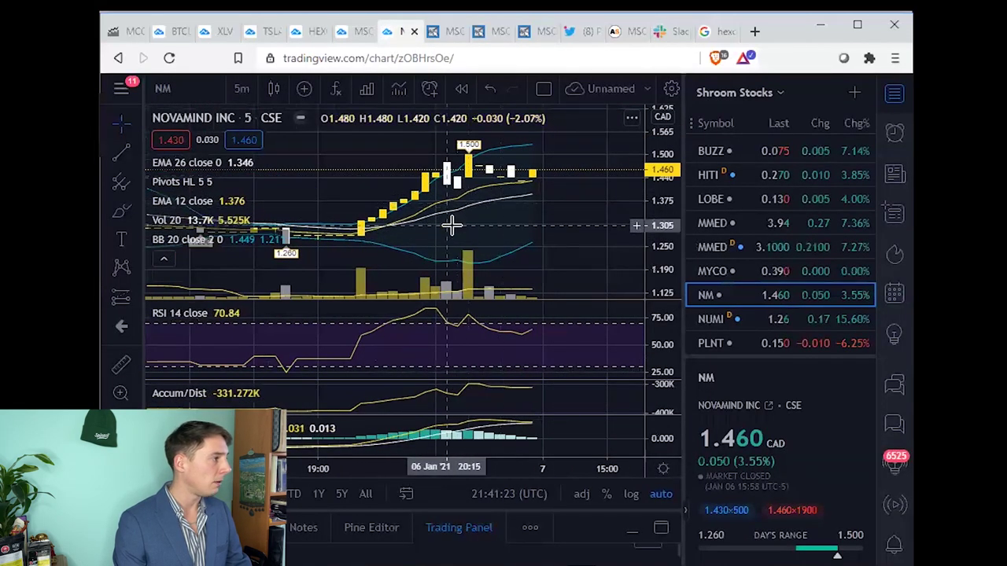
scroll(299, 234, down, 2)
shift+click(397, 249)
click(551, 169)
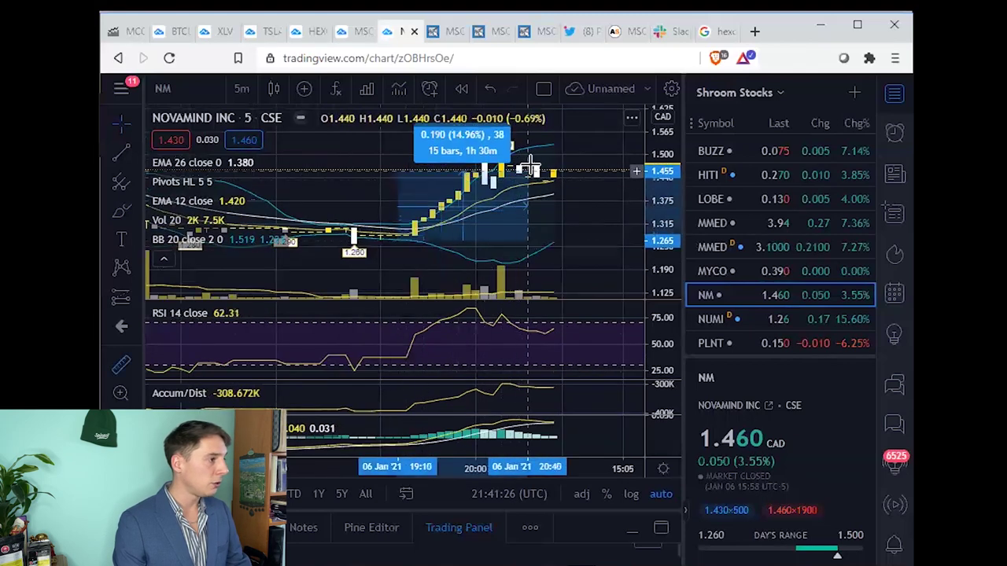
click(584, 160)
scroll(380, 232, up, 3)
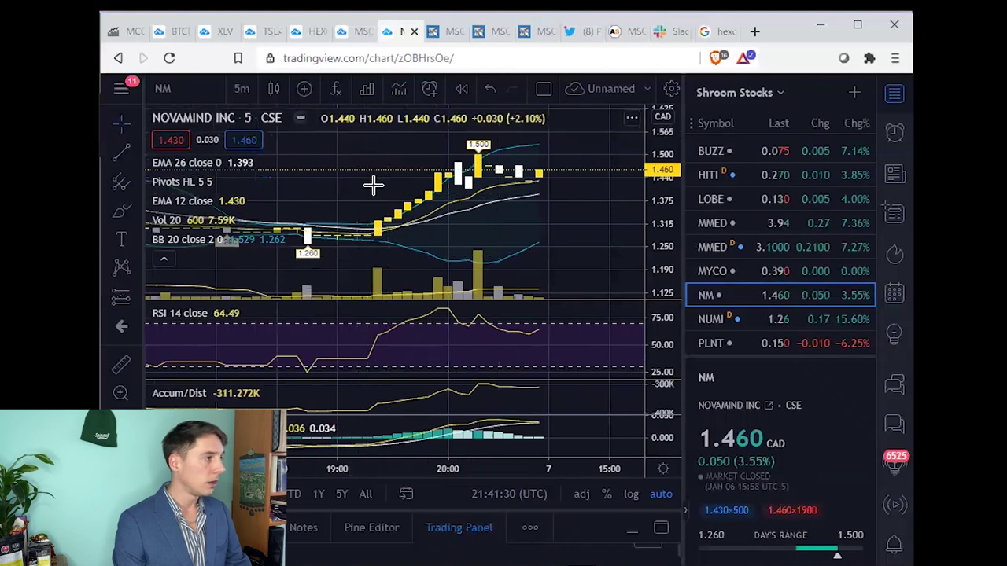
click(356, 33)
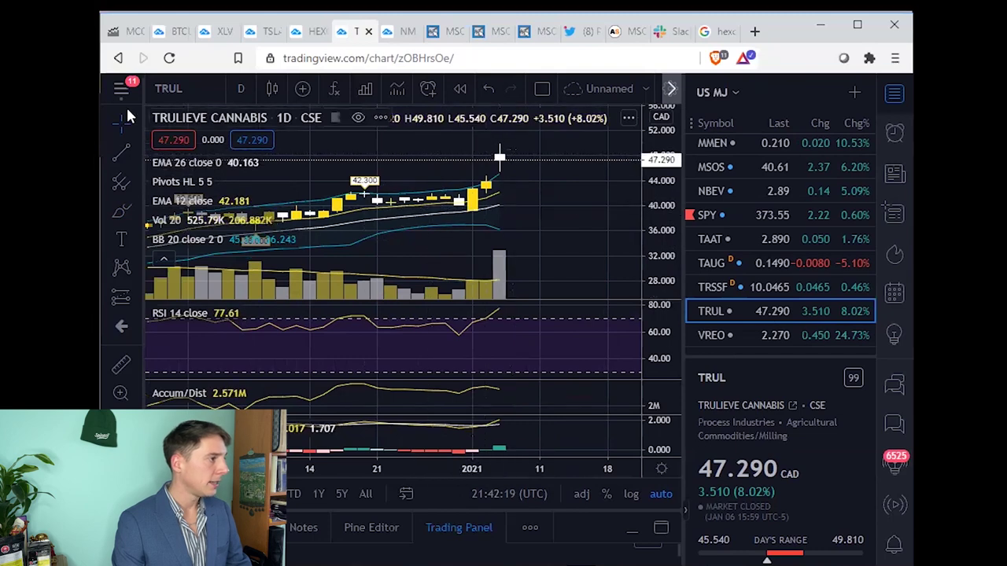
Try the Trulieve chart on 1-hour candles and scroll through it.
click(238, 89)
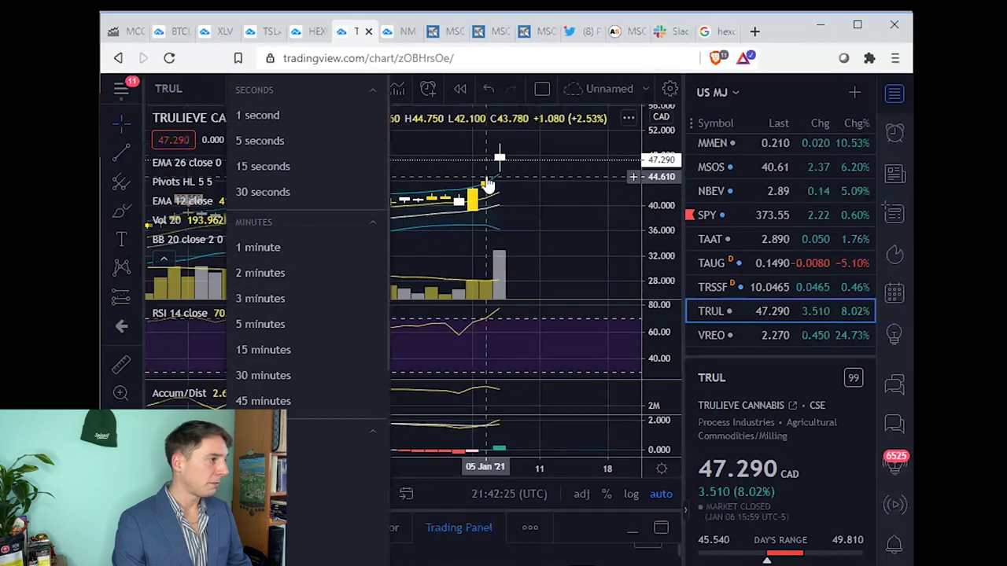
click(314, 433)
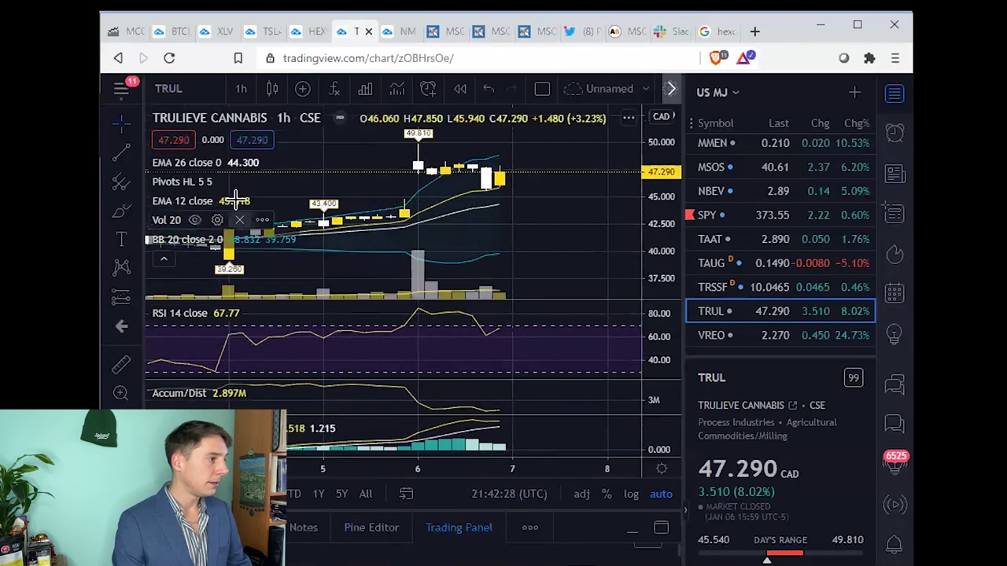
scroll(362, 230, down, 2)
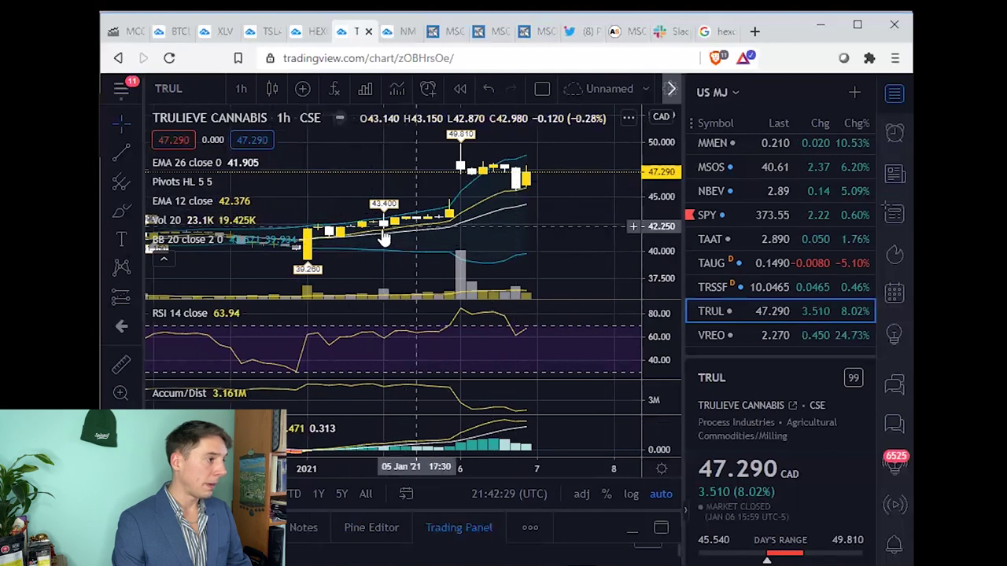
scroll(347, 254, down, 1)
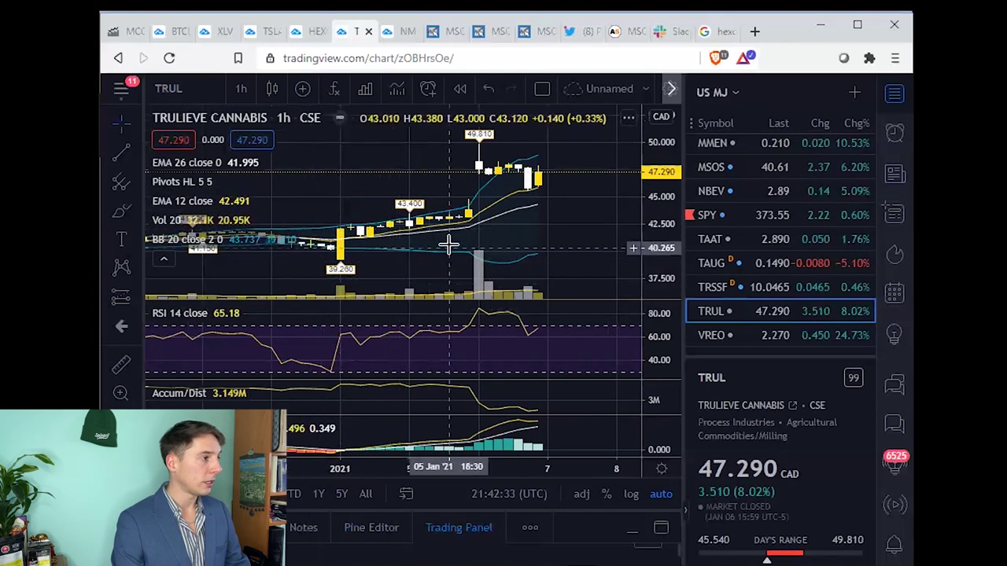
scroll(357, 224, up, 1)
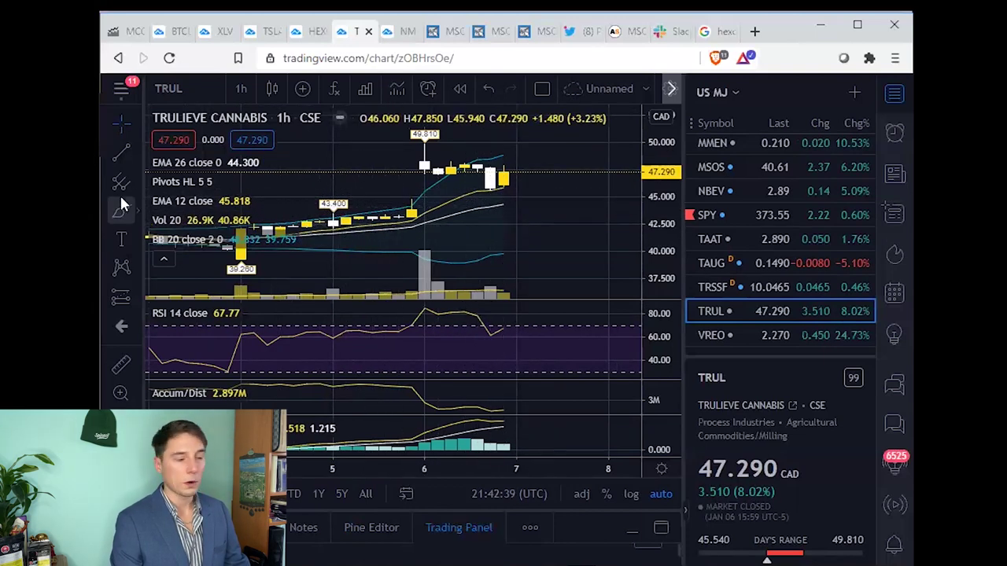
scroll(250, 125, down, 1)
Settle the Trulieve chart on 4-hour candles.
click(241, 89)
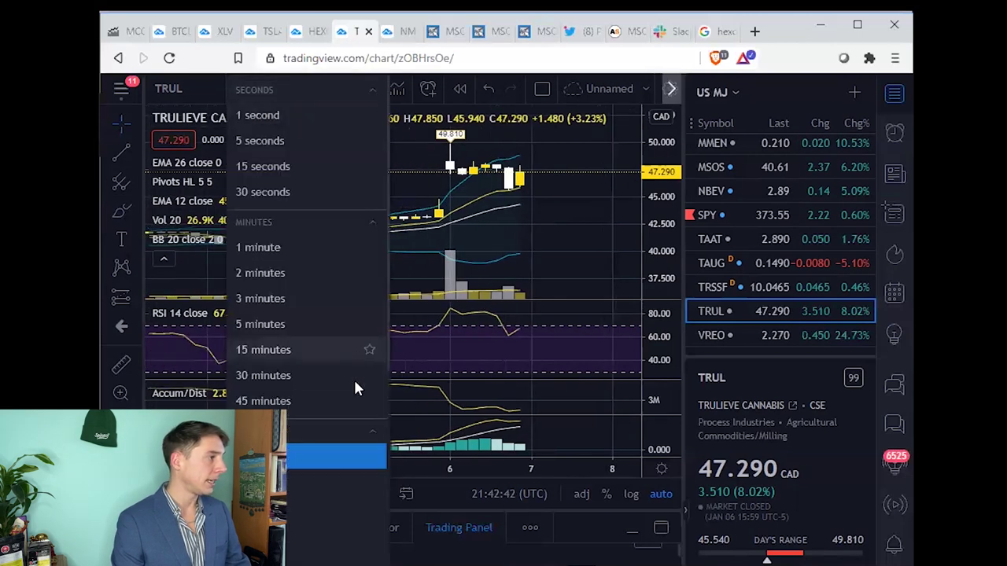
click(289, 545)
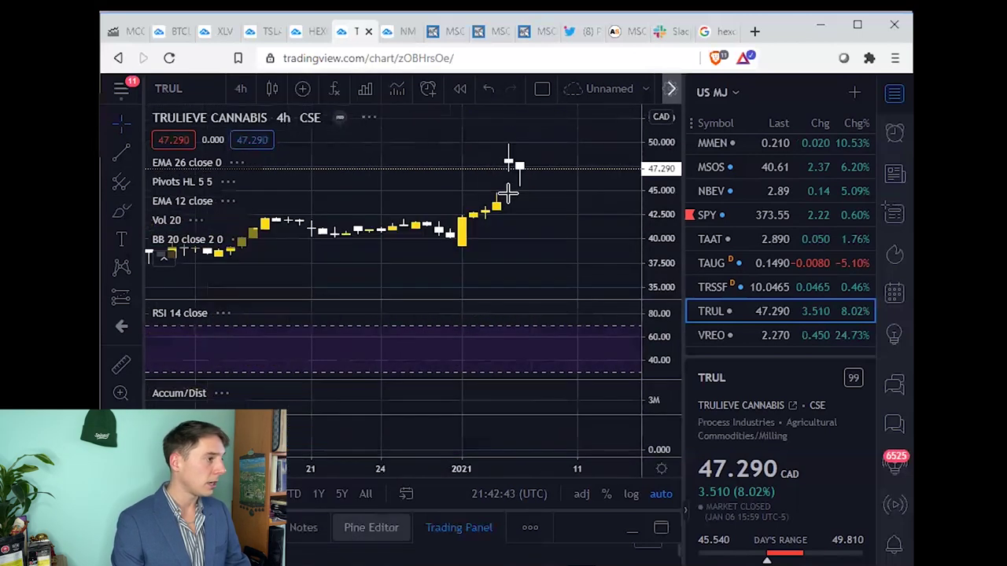
scroll(472, 217, down, 2)
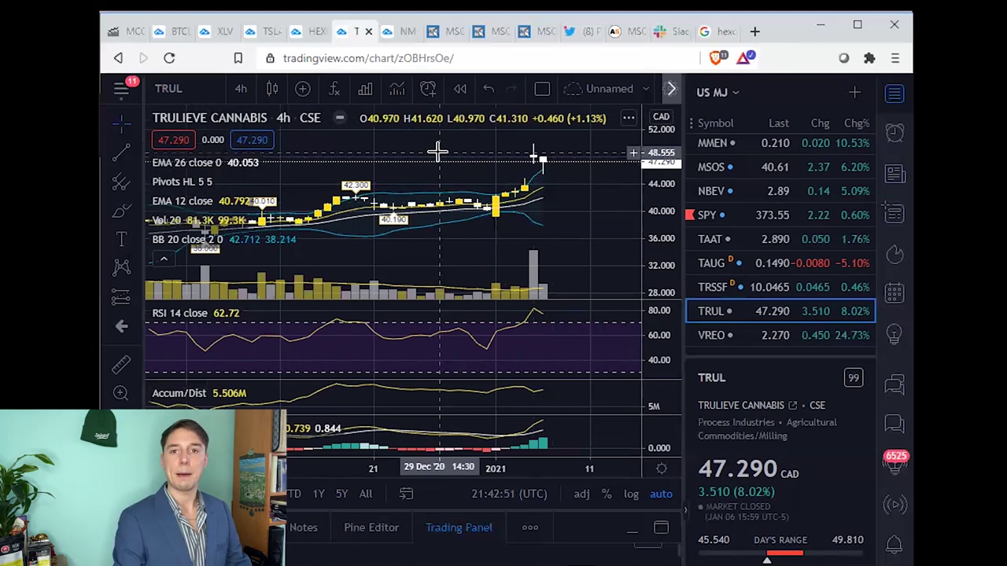
scroll(545, 176, up, 1)
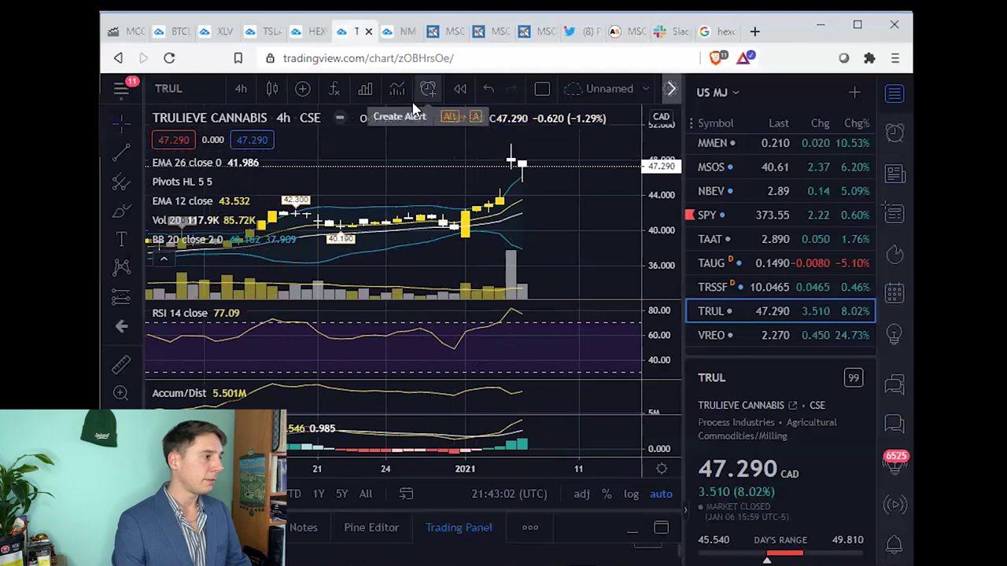
click(435, 33)
Flip through the weekly MSOS, weekly candlestick-with-RSI and daily MSOS StockCharts tabs.
click(328, 141)
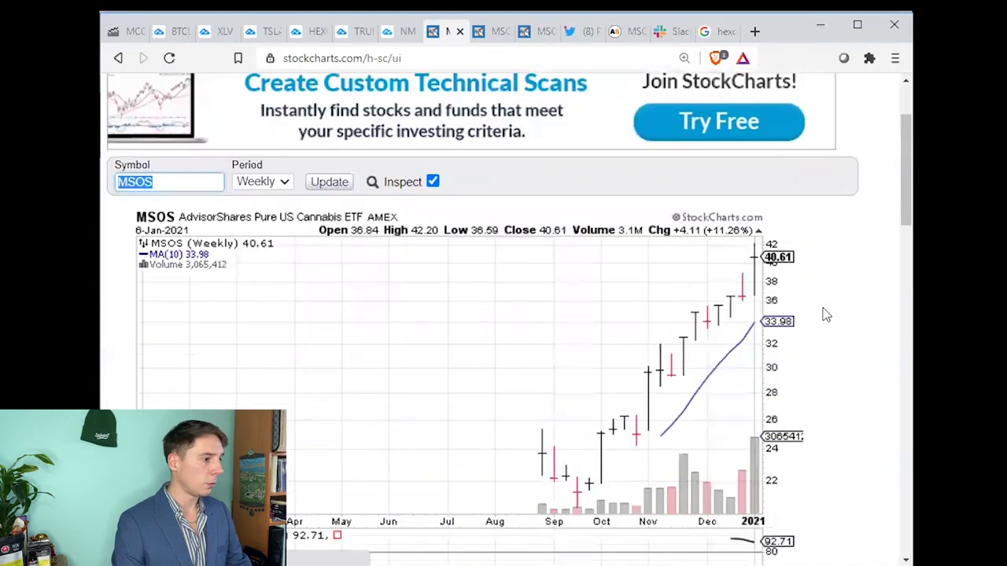
scroll(825, 315, down, 1)
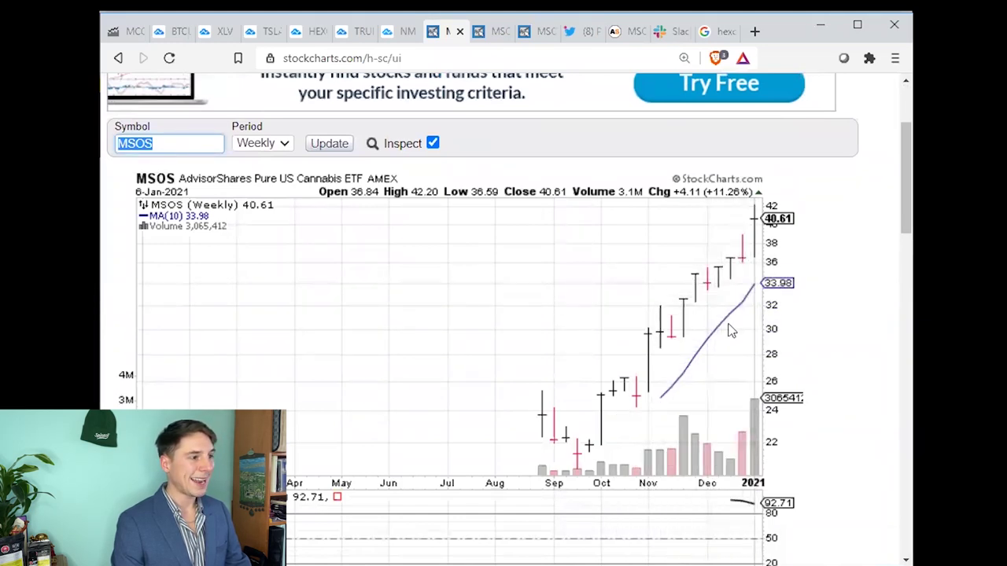
click(488, 32)
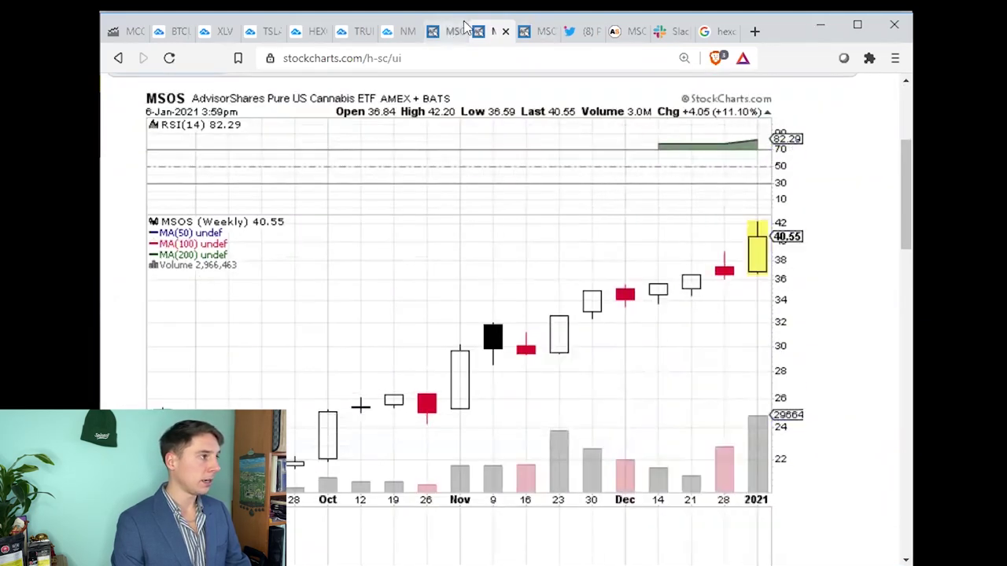
click(537, 31)
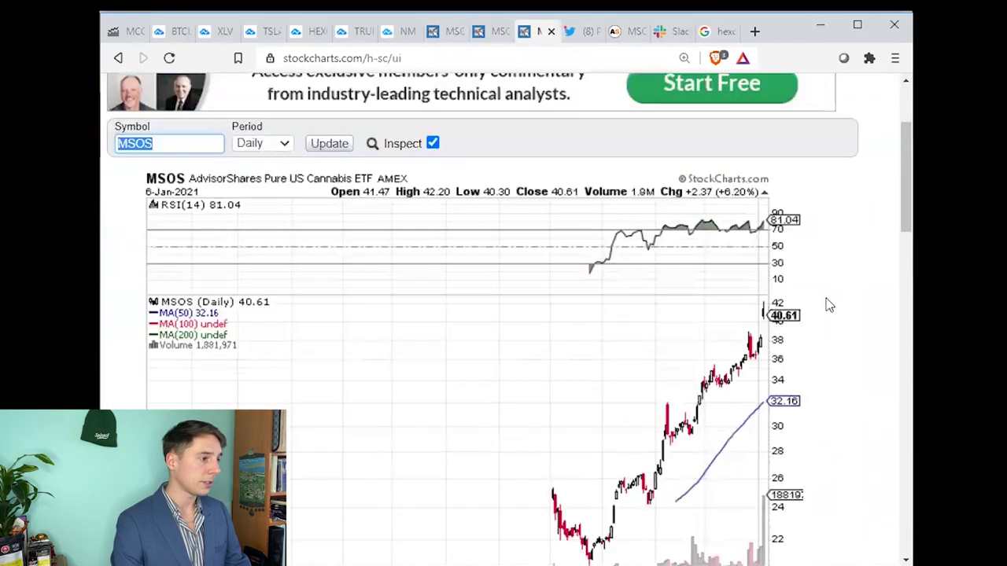
scroll(793, 304, down, 3)
scroll(752, 315, up, 3)
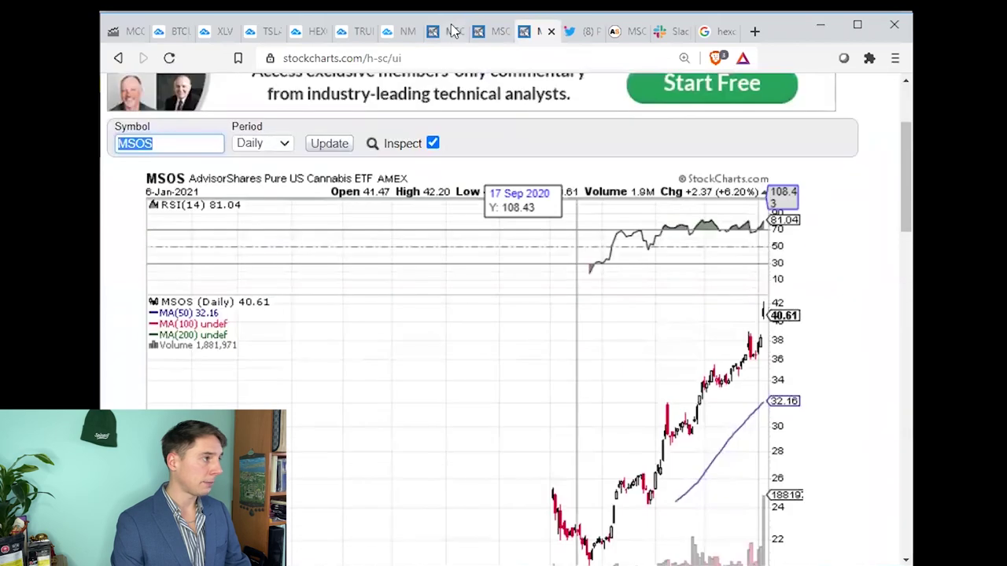
click(453, 30)
scroll(834, 302, down, 5)
scroll(833, 301, up, 5)
key(ctrl+Tab)
key(ctrl+Tab)
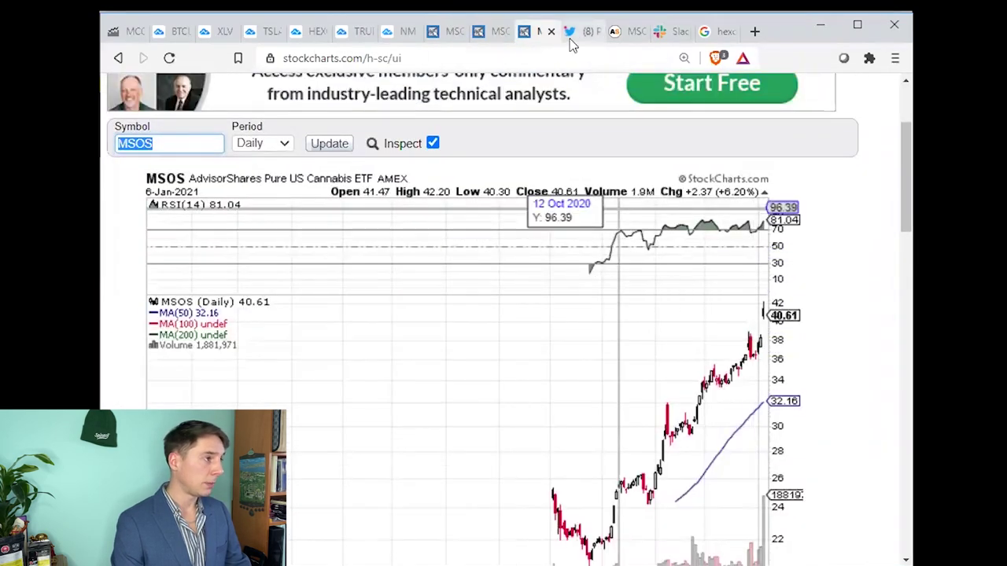
Tick off 'Swinging MSOS, HEXO, SPXS, and Crypto' and 'MSOS Holdings Review' on the POW checklist.
key(alt+Tab)
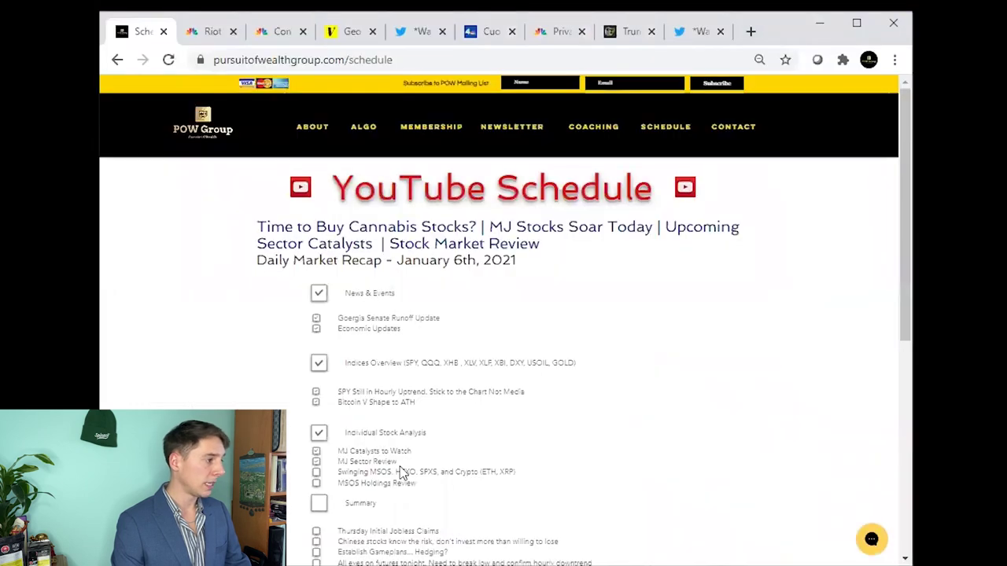
click(315, 472)
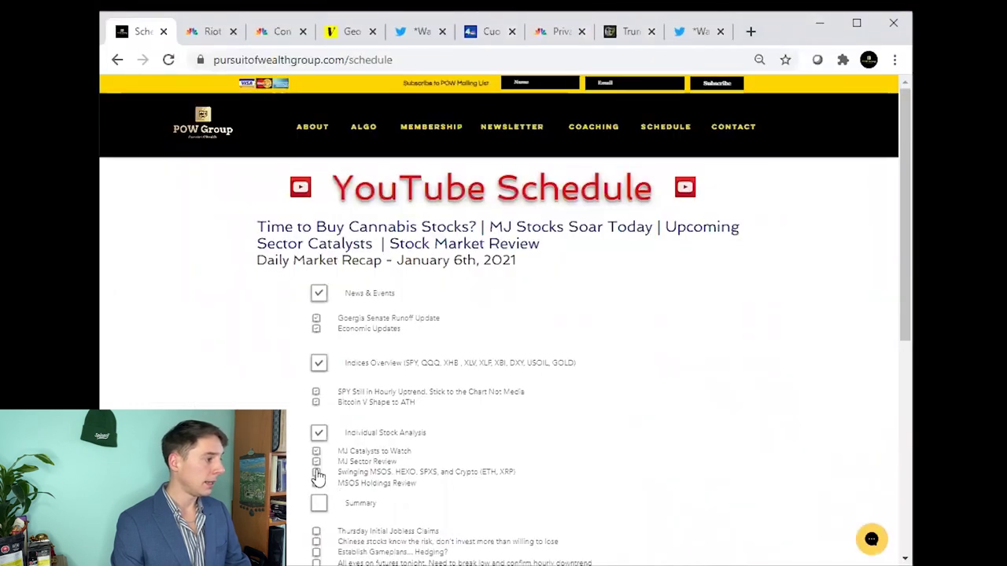
click(315, 483)
key(alt+Tab)
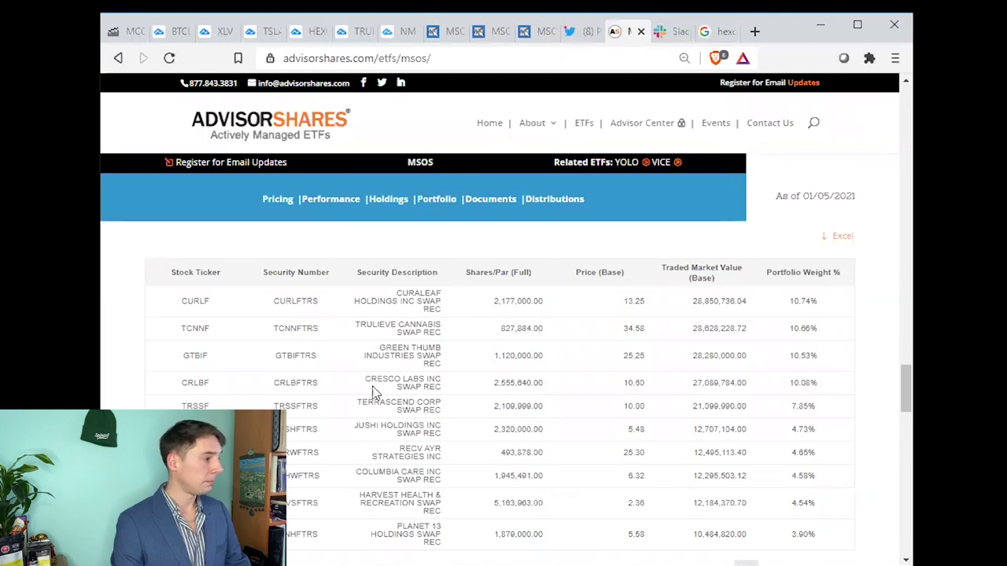
Page through the MSOS holdings table to its third page.
scroll(425, 379, down, 1)
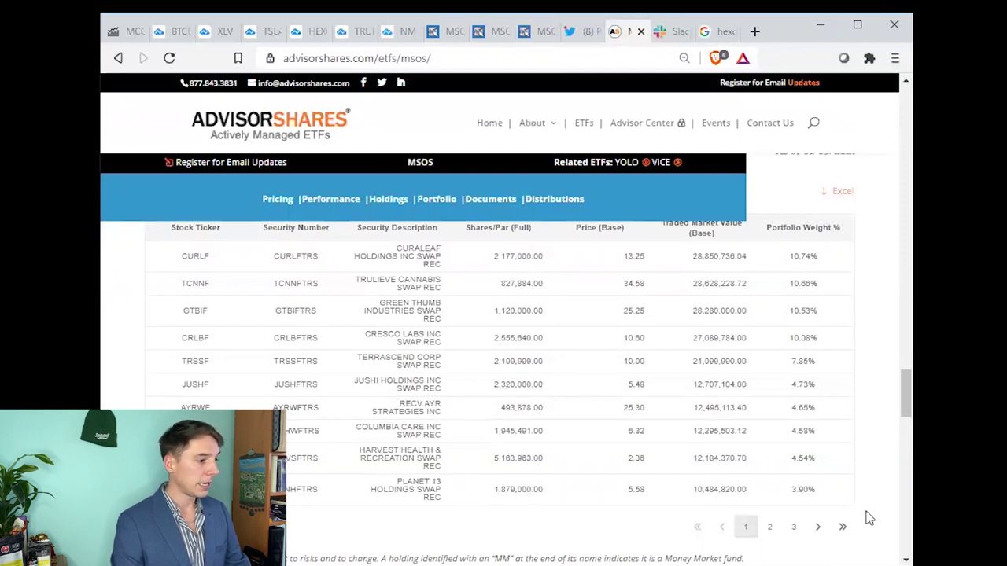
click(769, 528)
scroll(581, 396, down, 1)
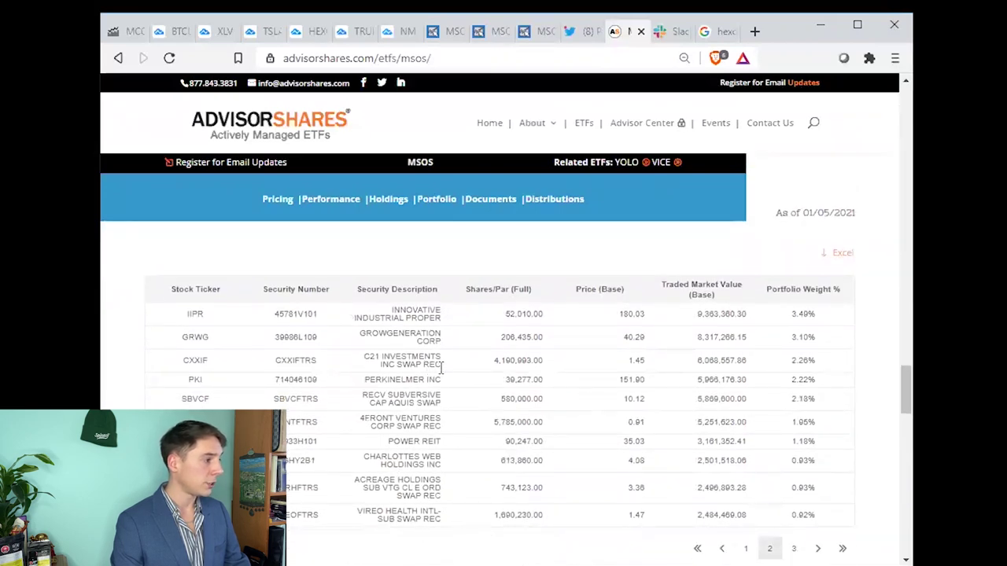
scroll(437, 367, down, 1)
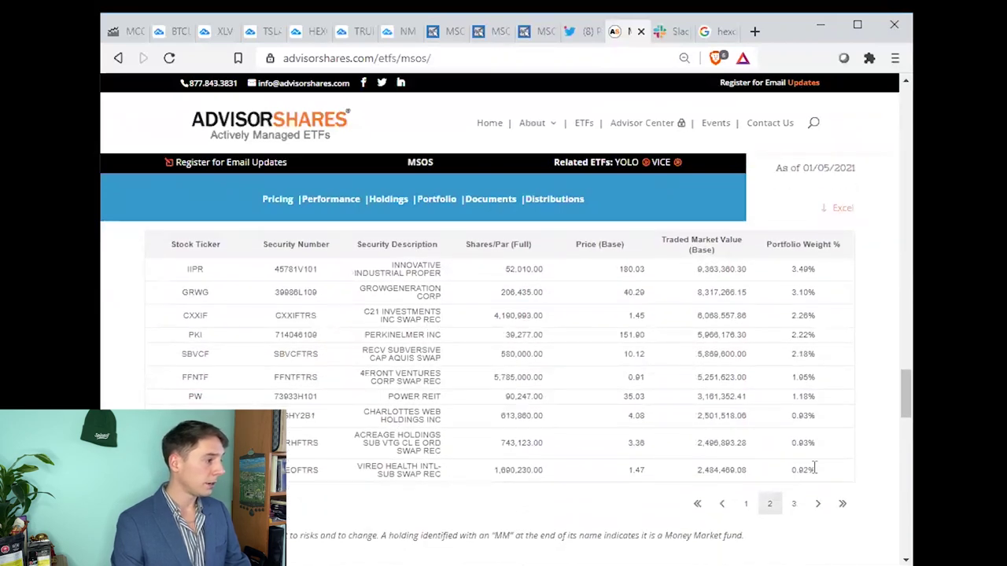
click(793, 503)
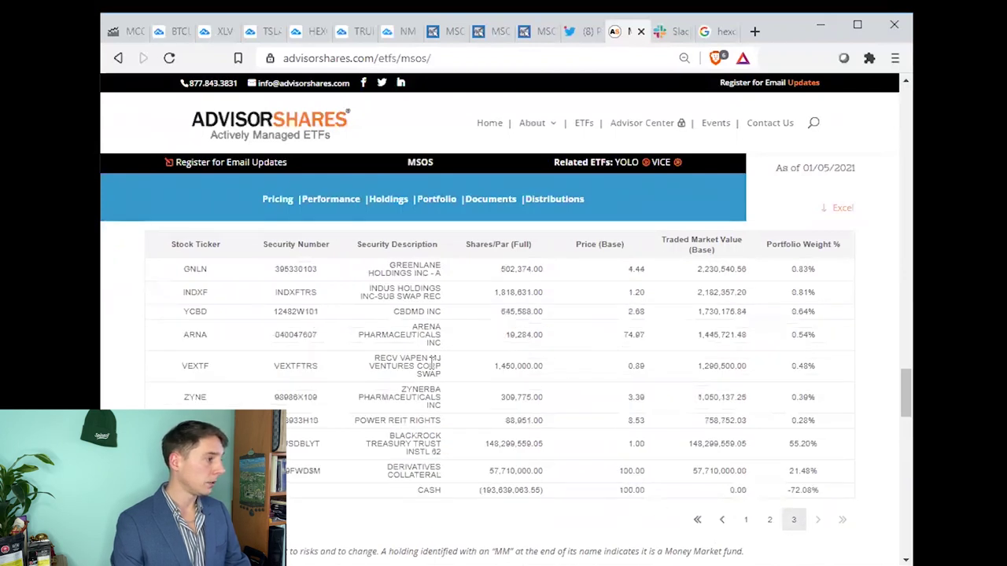
scroll(446, 298, up, 3)
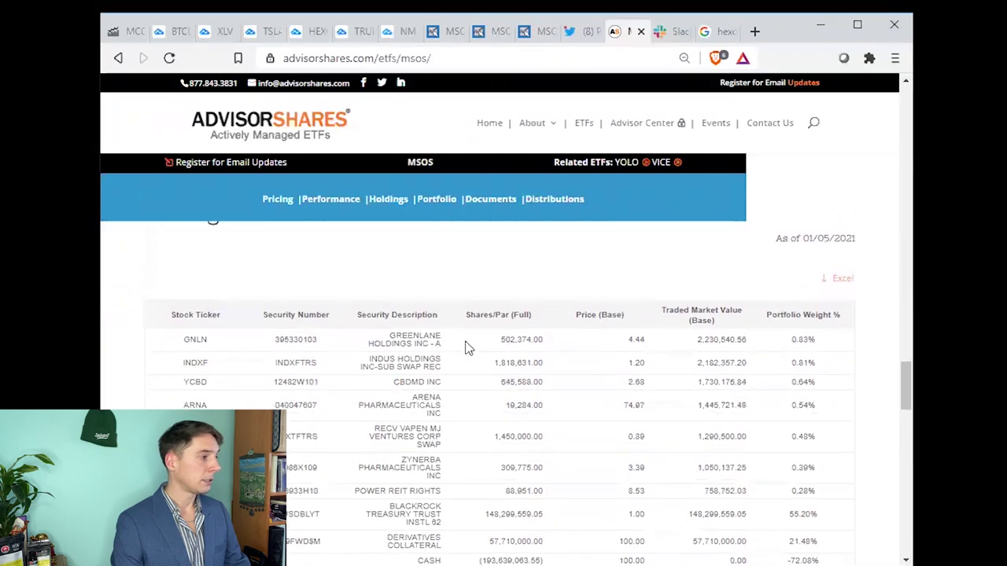
scroll(491, 362, down, 2)
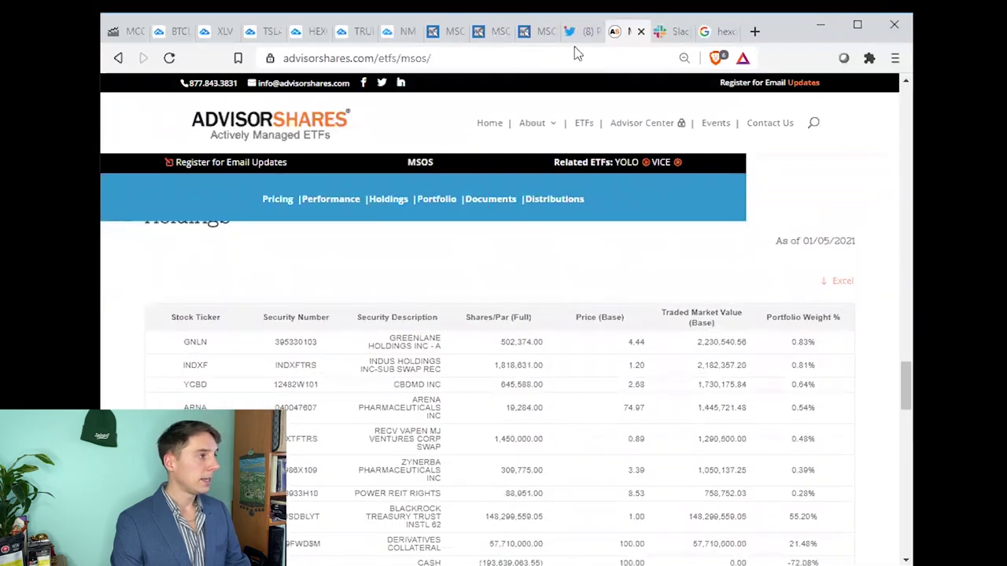
Glance at the POW Group Twitter page, return, then minimize the AdvisorShares browser.
click(576, 31)
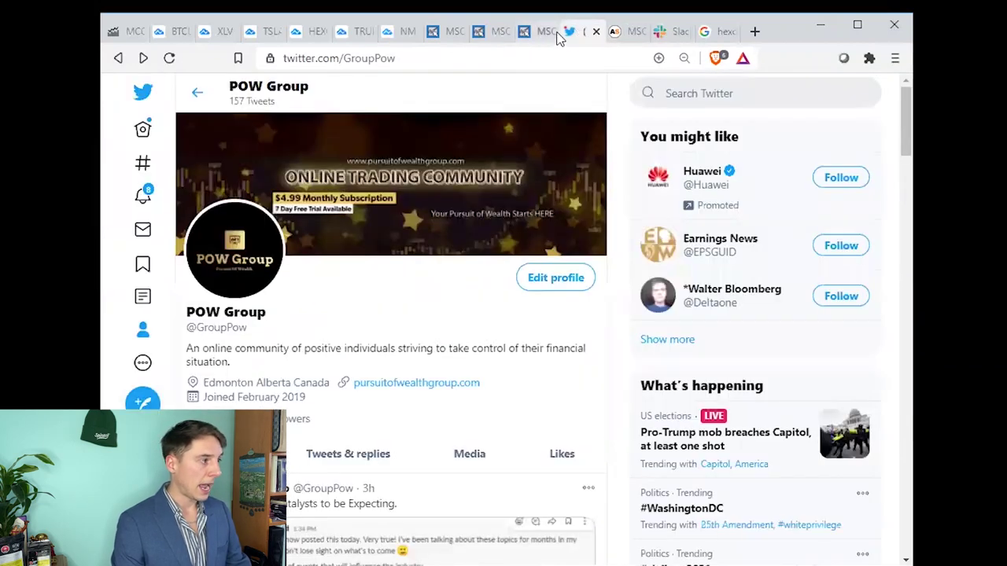
click(632, 33)
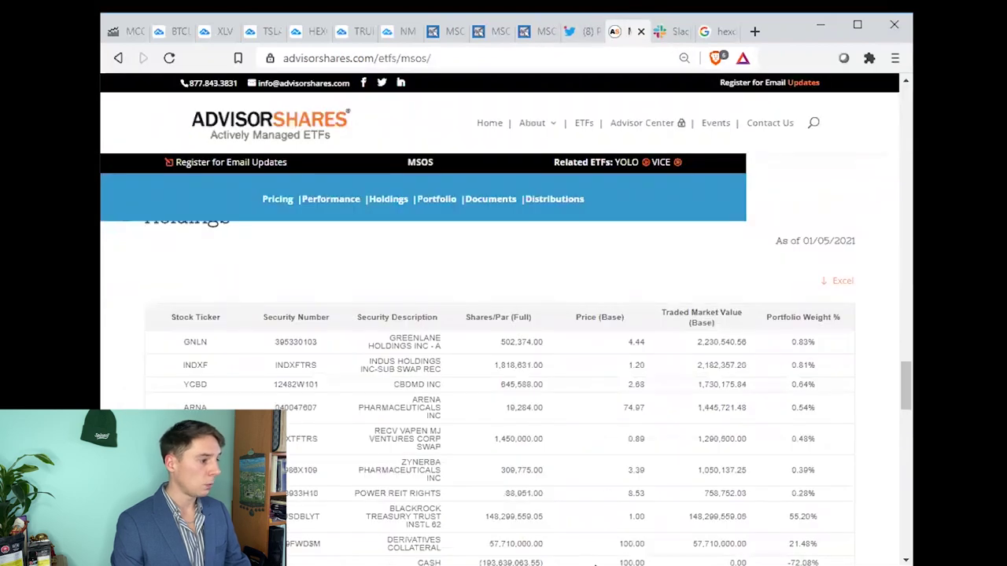
click(820, 24)
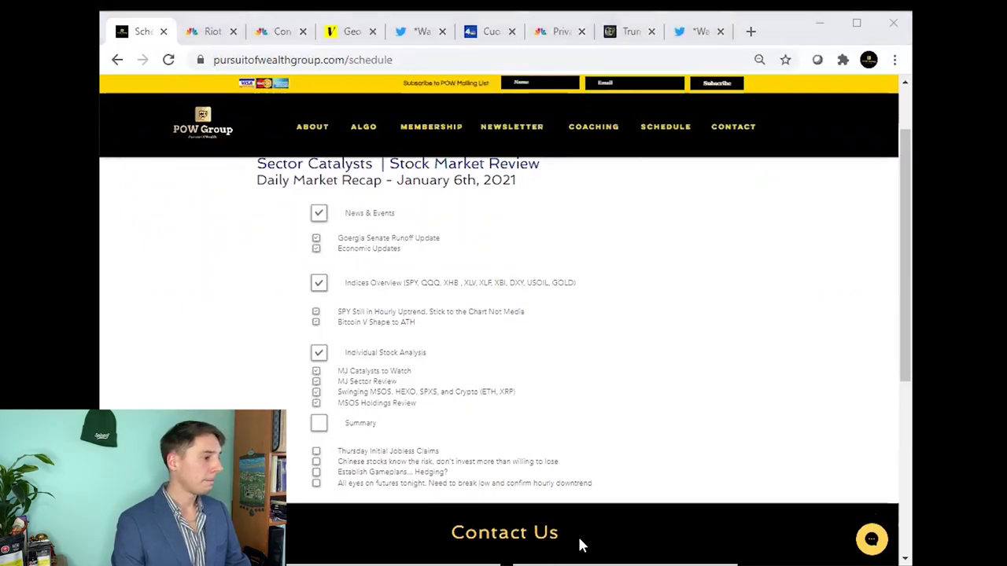
Load MSOS from the TradingView watchlist onto the chart.
key(alt+Tab)
click(362, 32)
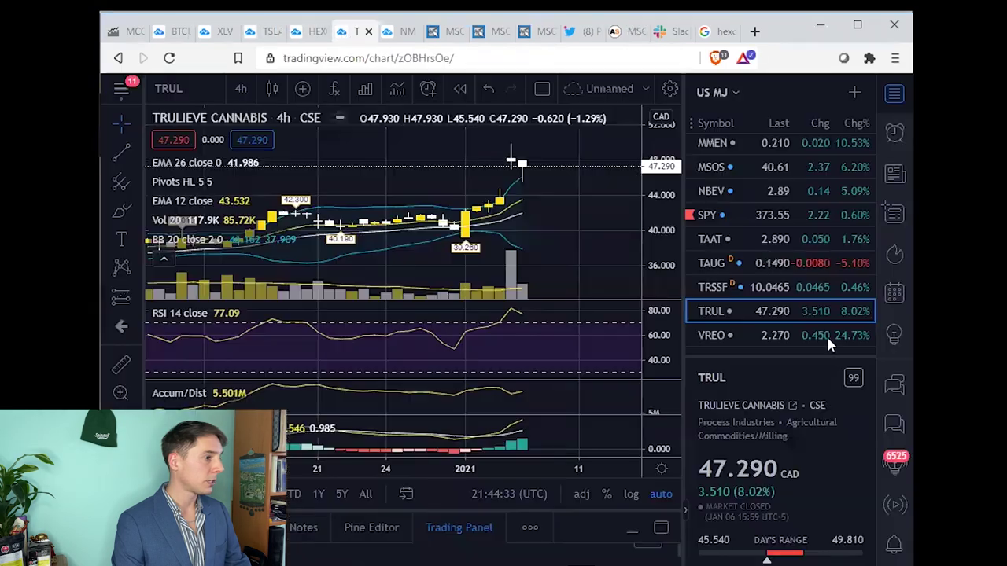
scroll(741, 230, up, 1)
click(742, 227)
click(744, 246)
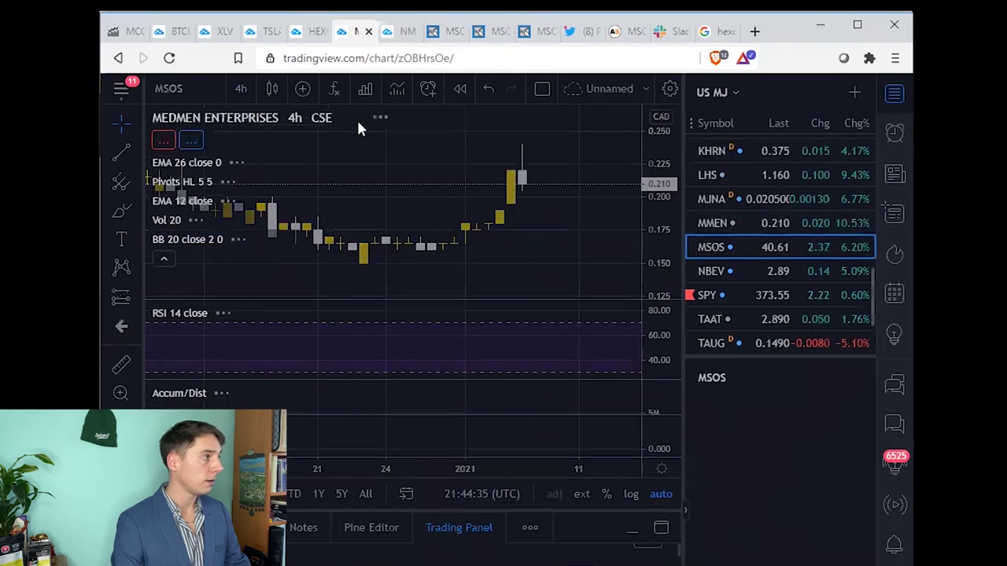
Step the MSOS chart interval from 1 hour to 15 minutes to 5 minutes.
click(239, 89)
click(259, 457)
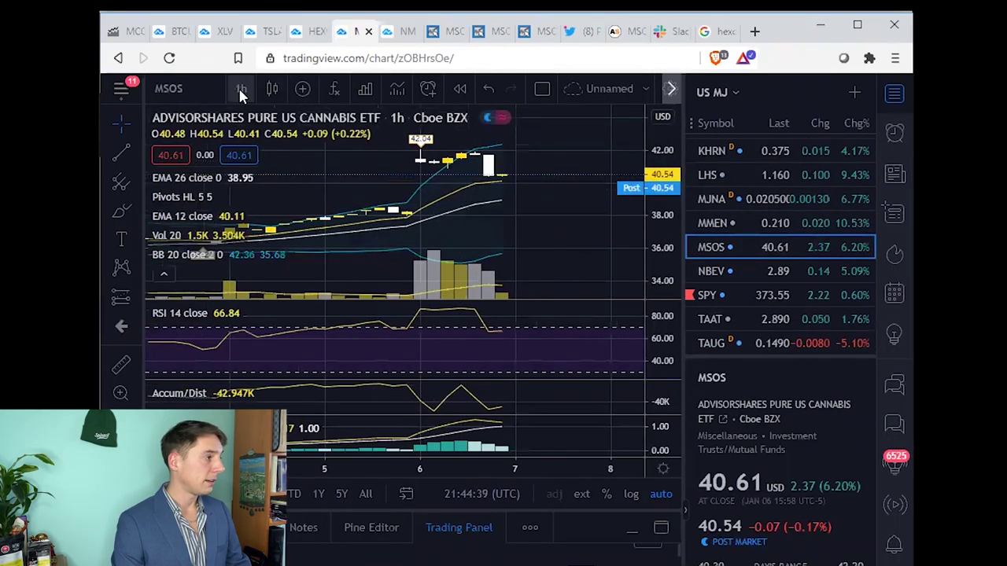
click(240, 89)
click(268, 350)
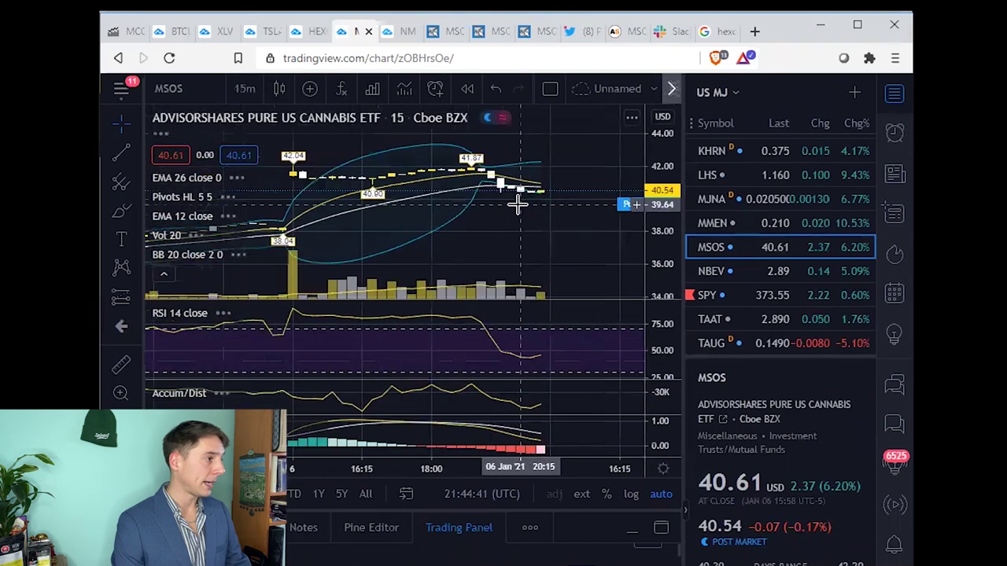
key(5)
key(Return)
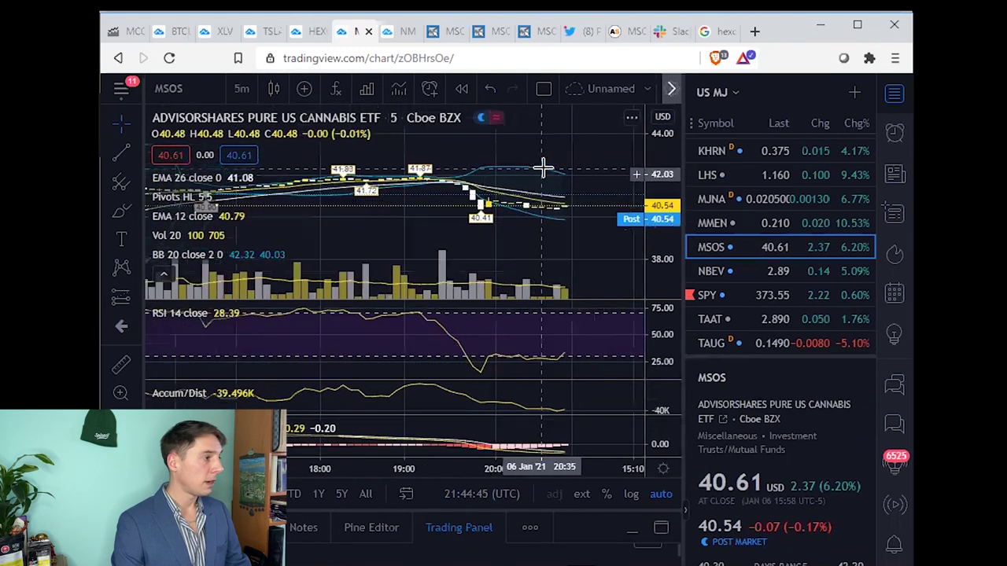
Measure the roughly 3.6% drop from the recent MSOS high, then clear it.
shift+click(548, 168)
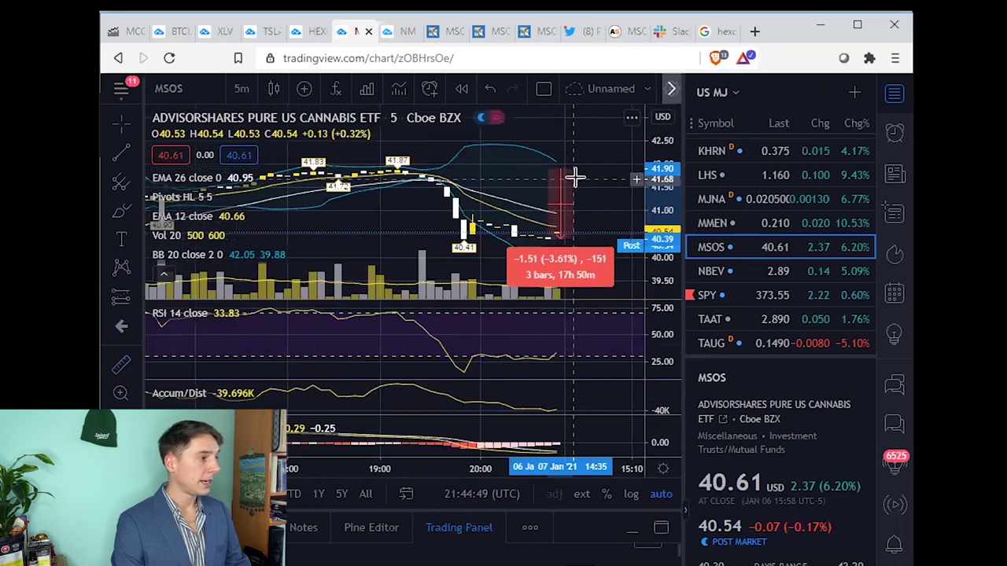
click(566, 218)
scroll(568, 221, down, 3)
scroll(504, 204, up, 3)
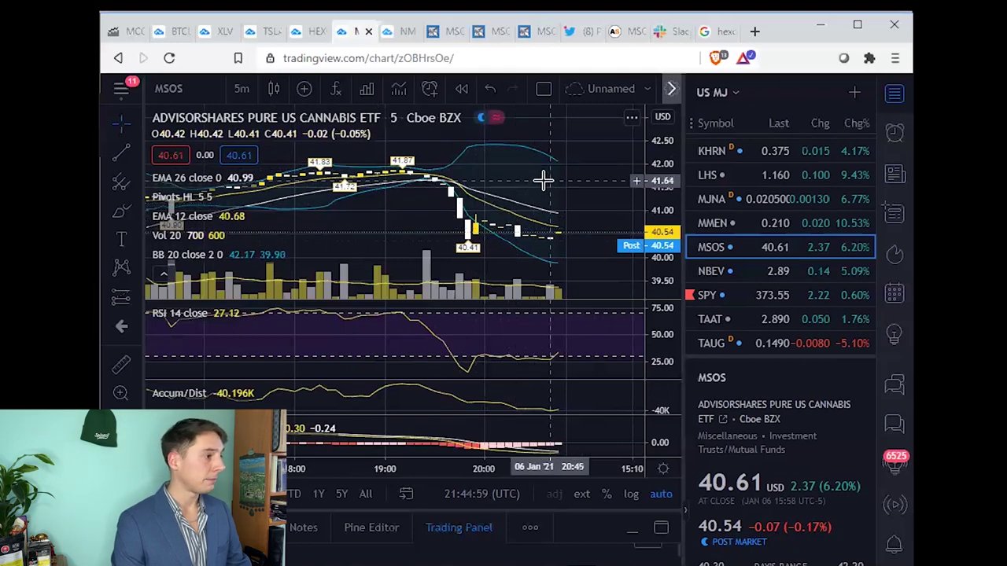
scroll(555, 180, down, 2)
scroll(474, 159, up, 3)
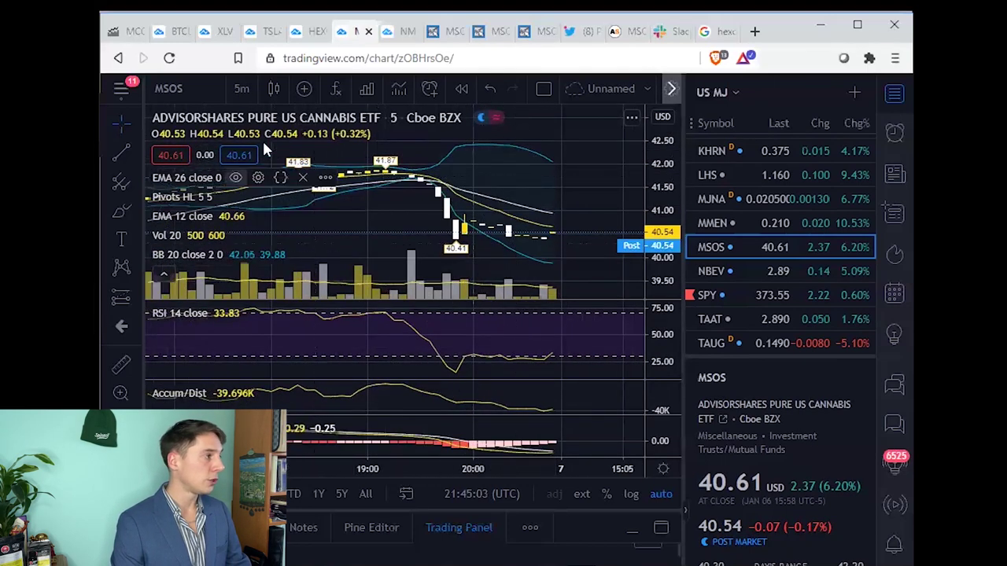
Switch the MSOS chart to daily bars.
click(240, 88)
scroll(287, 545, down, 3)
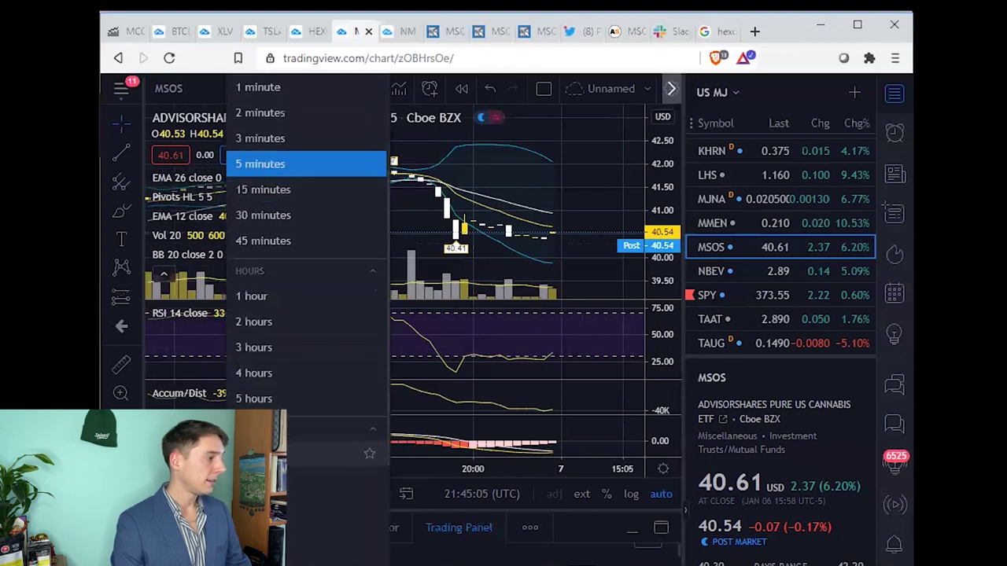
click(330, 452)
scroll(567, 233, up, 2)
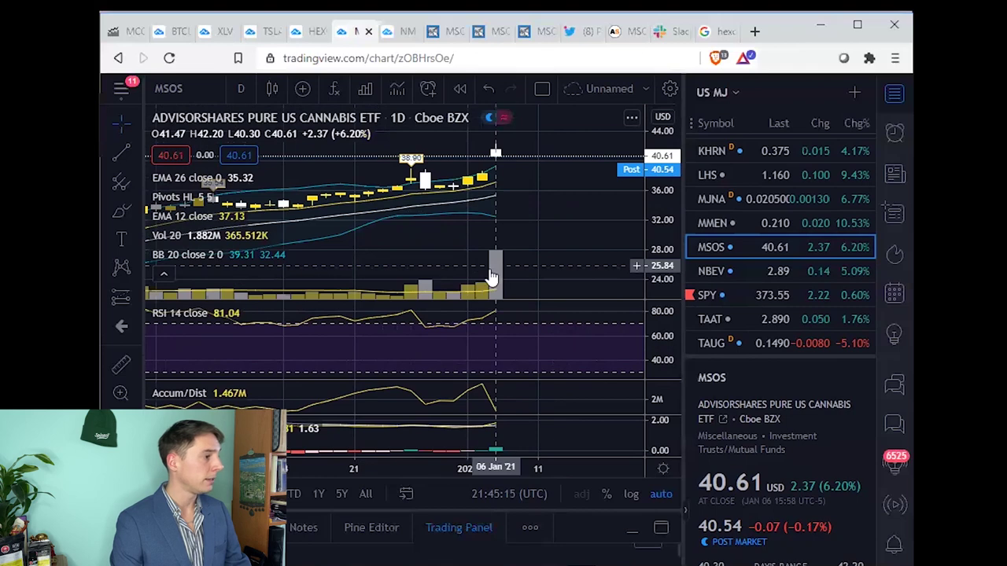
Set the MSOS chart back to 1-hour bars by typing 60 and review it.
text(60)
key(Return)
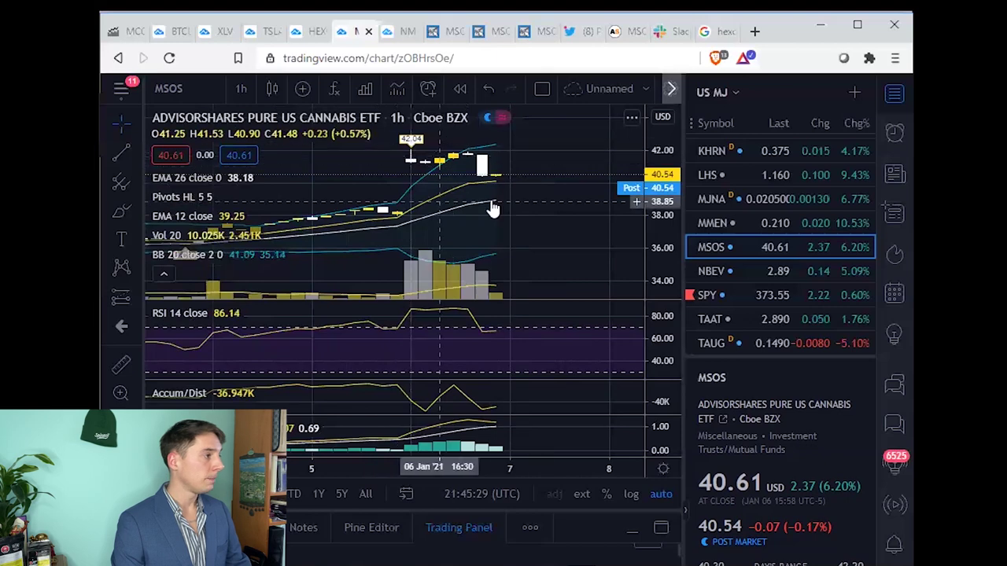
scroll(490, 207, down, 4)
scroll(490, 207, up, 4)
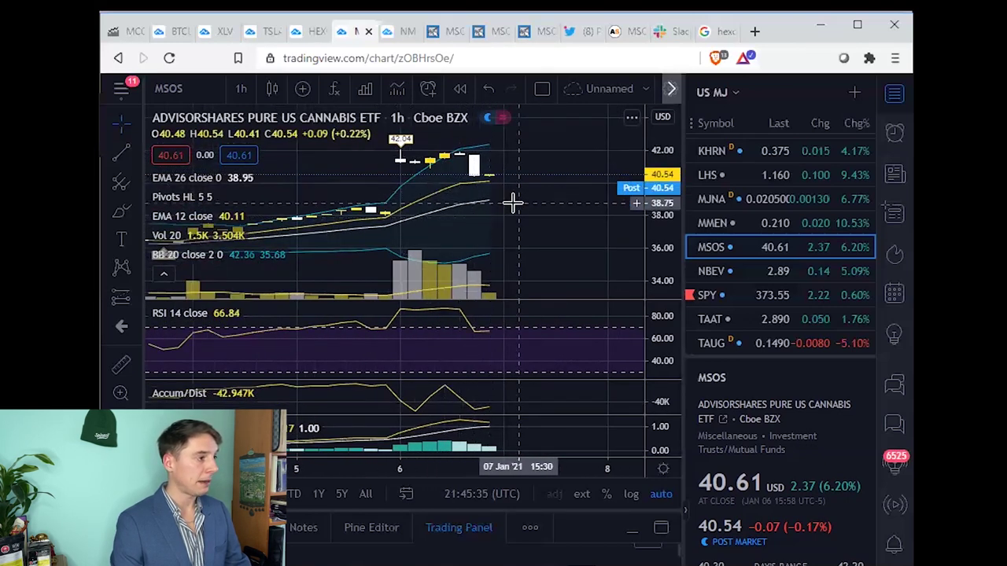
scroll(482, 208, down, 1)
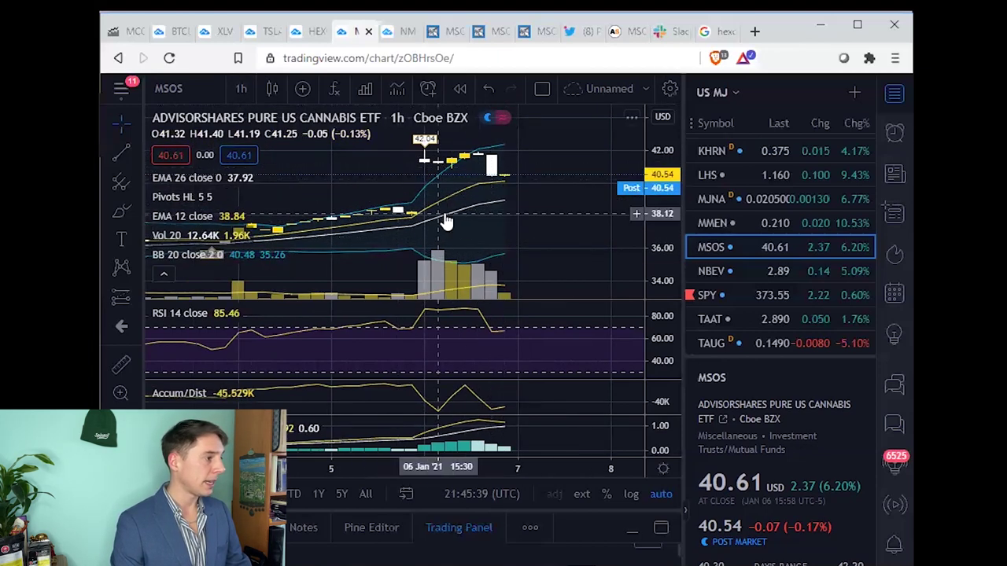
scroll(512, 231, down, 2)
scroll(513, 229, up, 3)
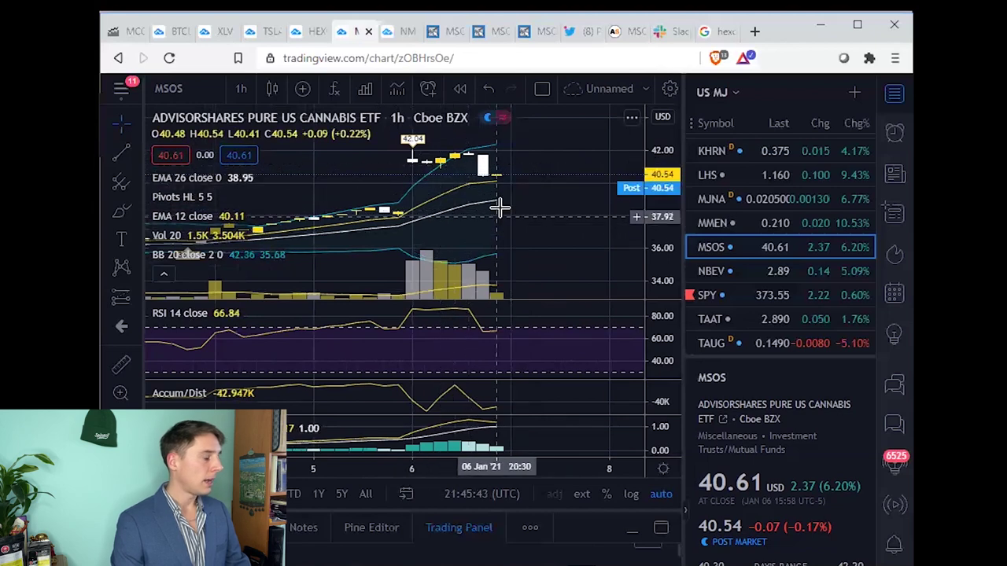
Return to the POW January 6th schedule and scroll to the unchecked Summary items.
key(alt+Tab)
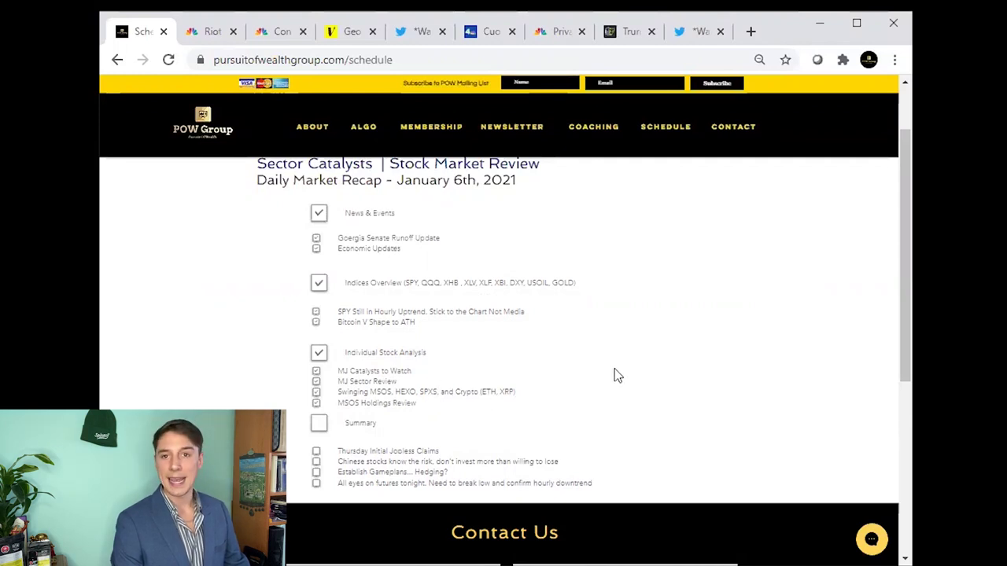
scroll(472, 409, down, 1)
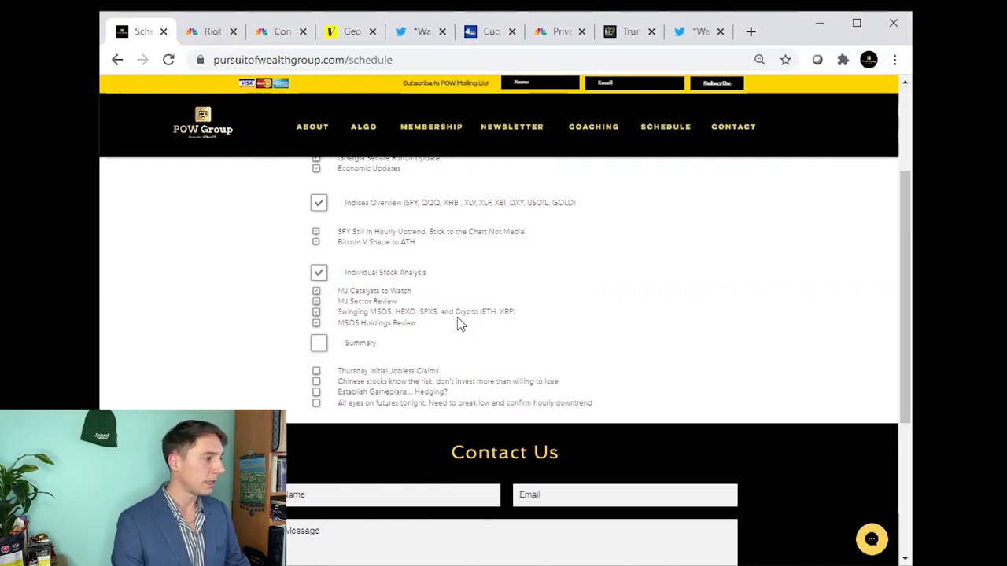
scroll(467, 315, down, 1)
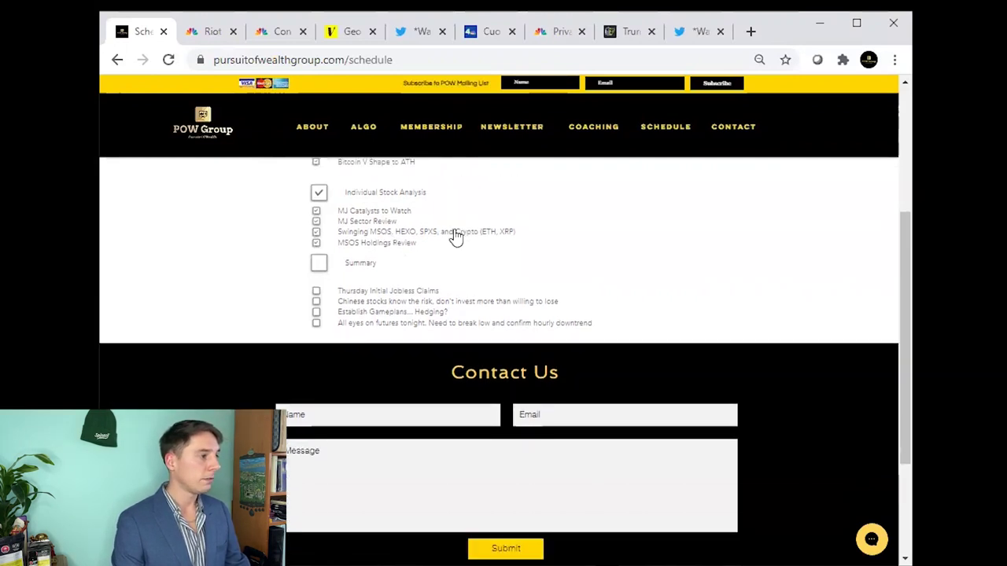
scroll(681, 230, up, 2)
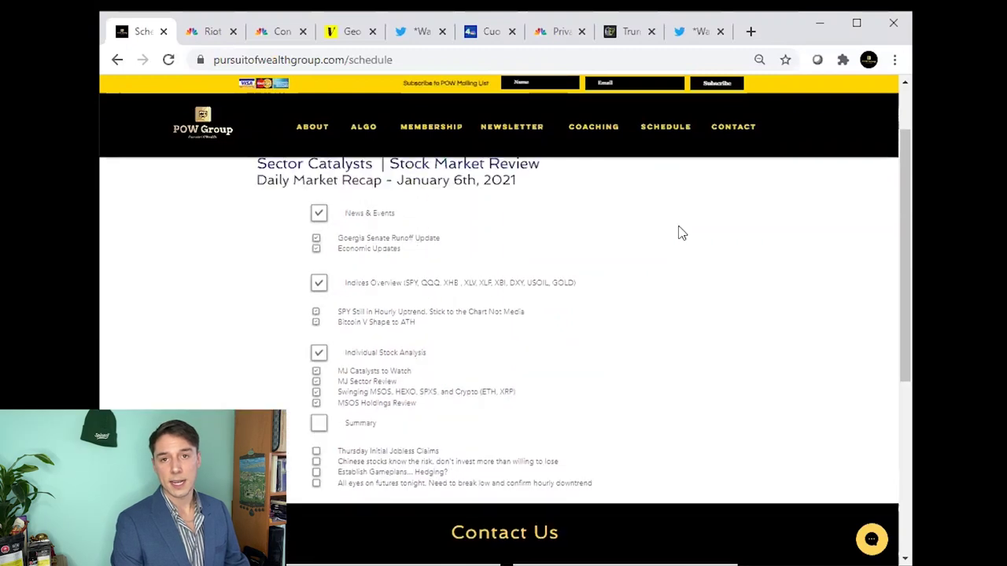
scroll(589, 404, down, 2)
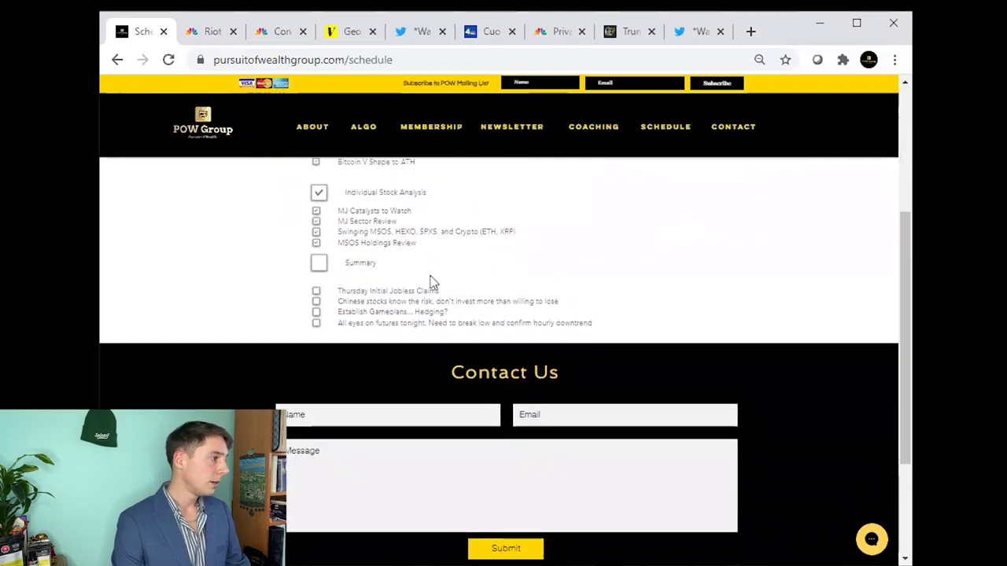
scroll(436, 295, up, 1)
scroll(494, 348, down, 1)
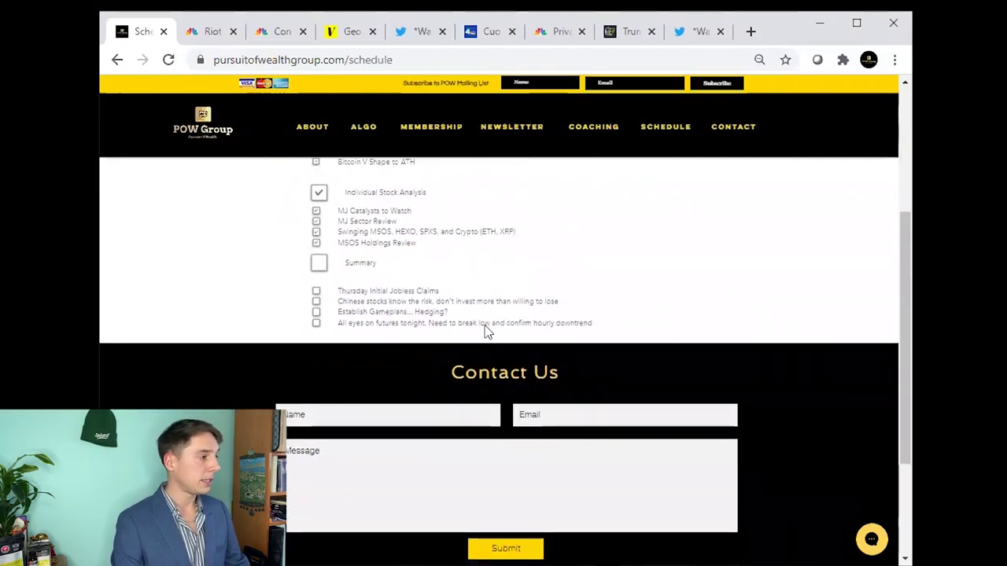
Tick the 'Thursday Initial Jobless Claims' checkbox under Summary.
click(316, 291)
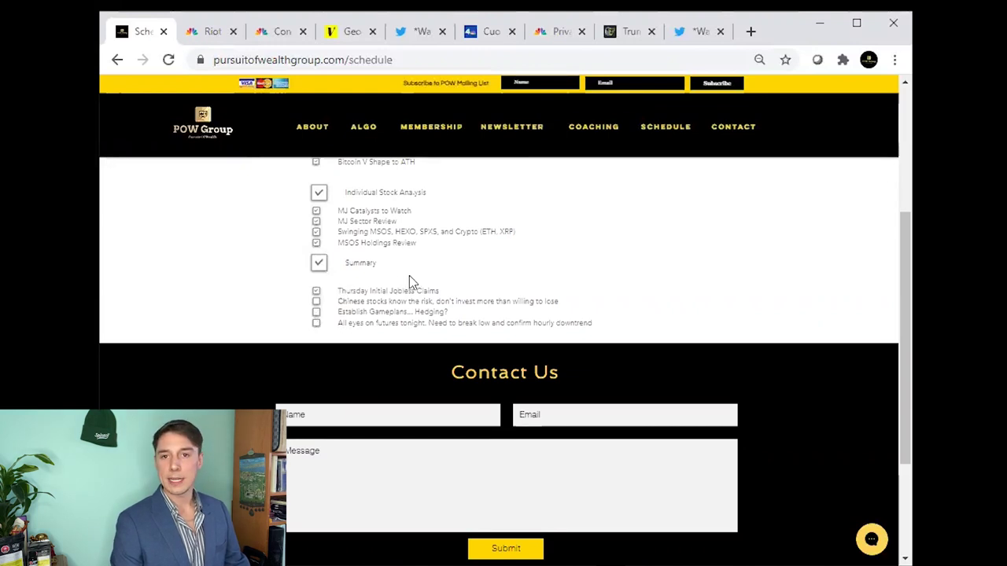